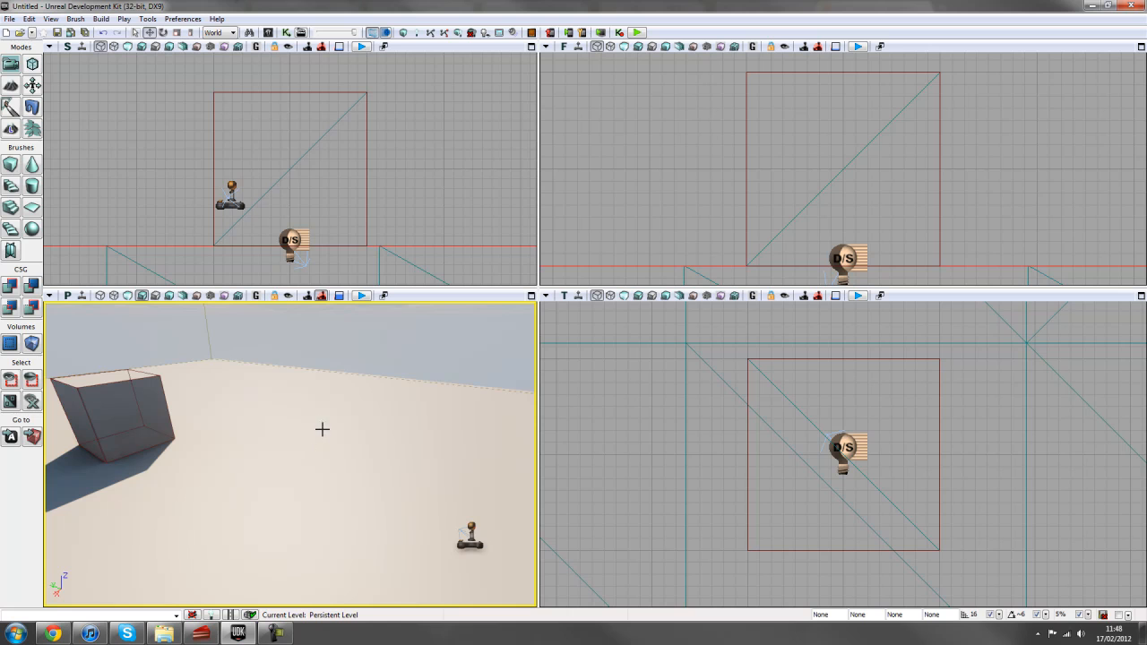
Step: Open the Content Browser, filter the UDKGame package to static meshes, and search for "door"
right_drag(323, 416, 328, 412)
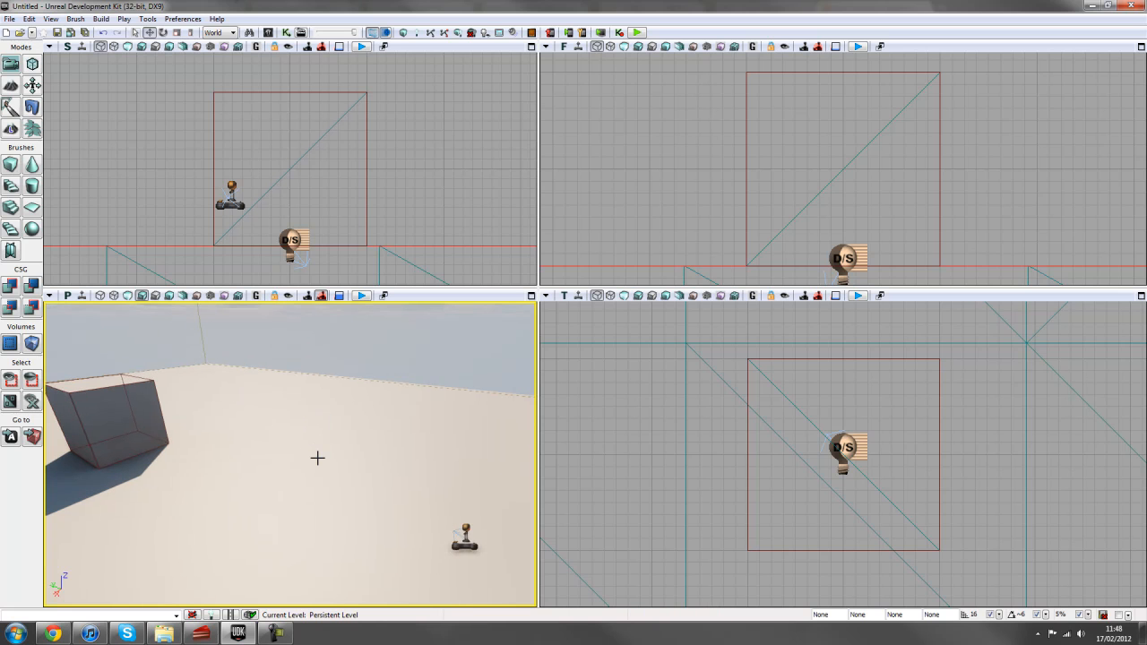
right_drag(324, 455, 320, 478)
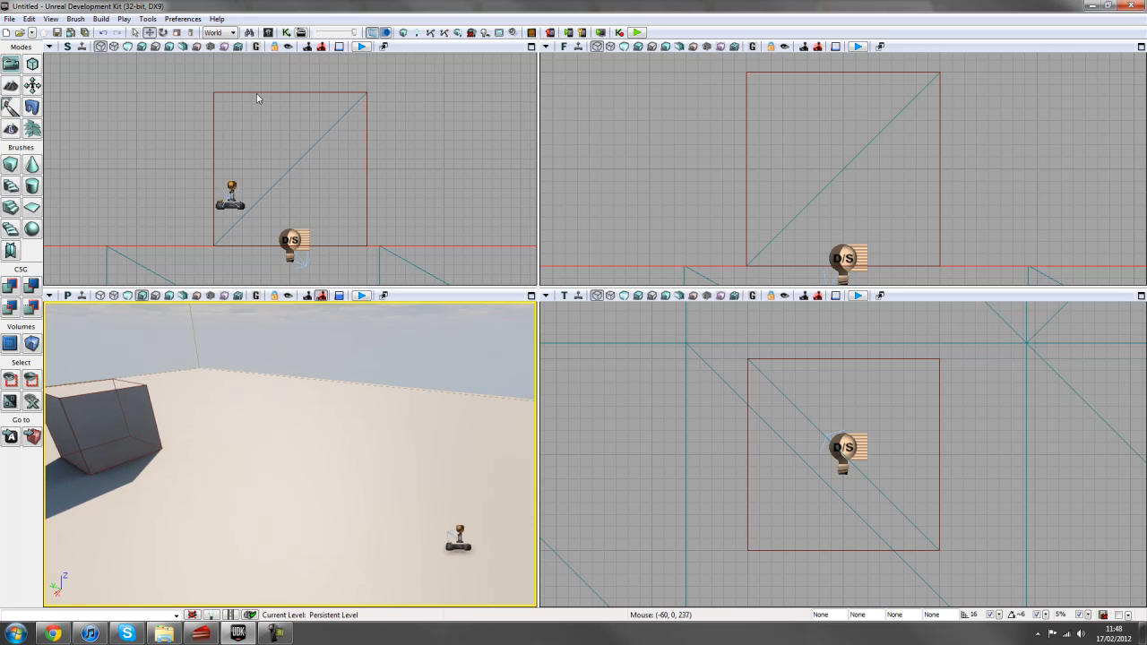
click(268, 32)
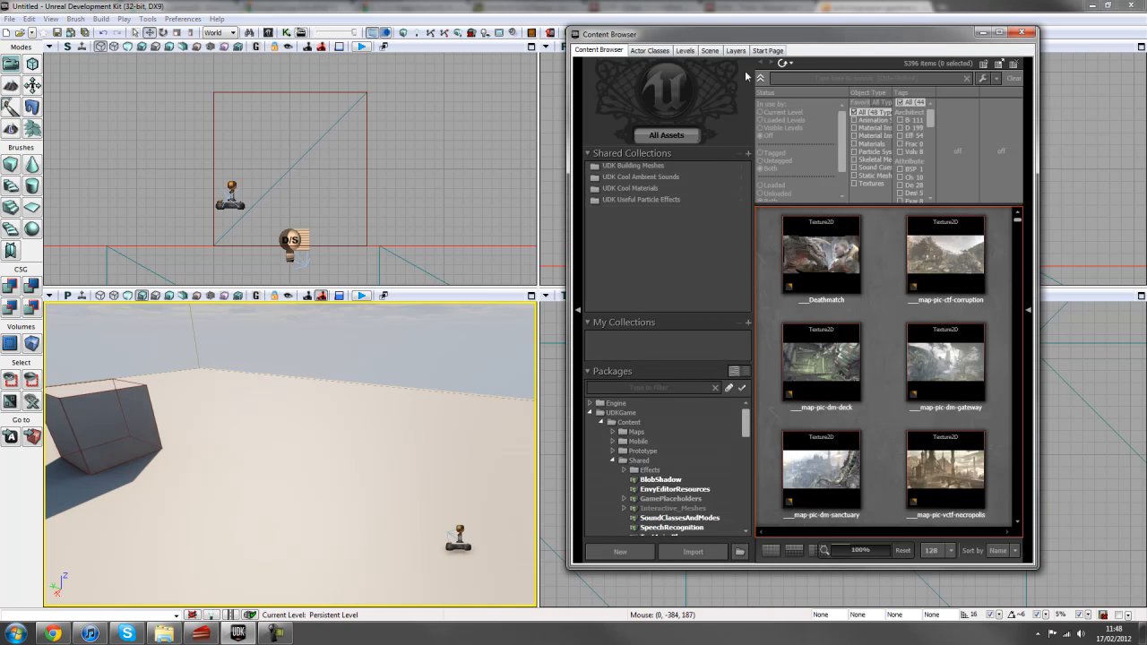
drag(754, 37, 760, 29)
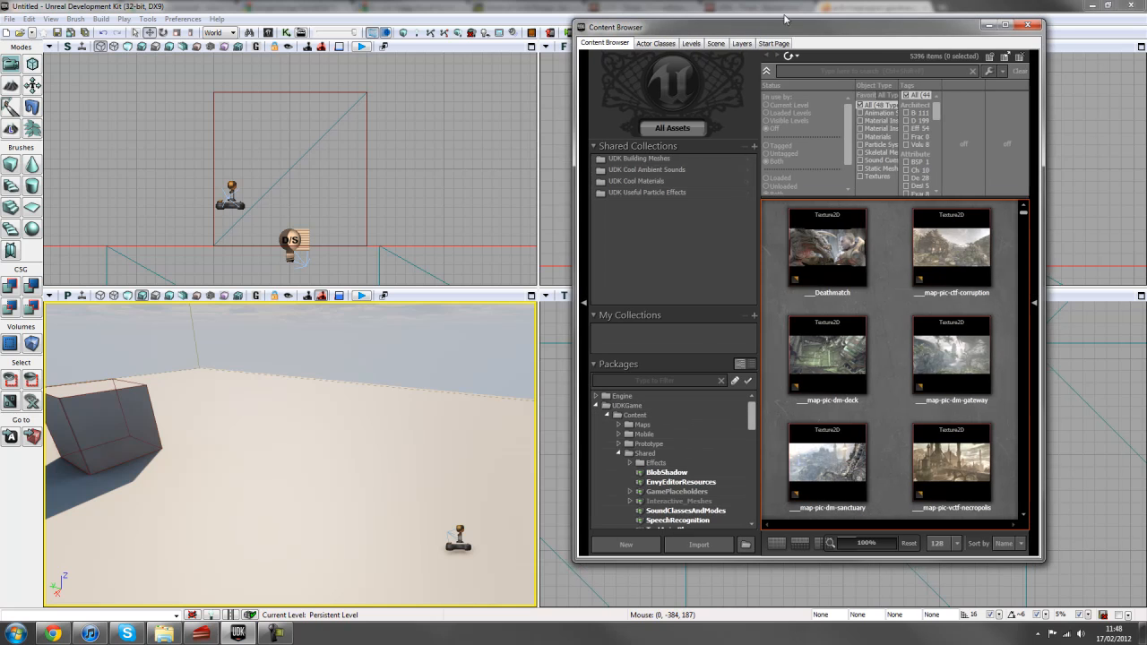
click(627, 405)
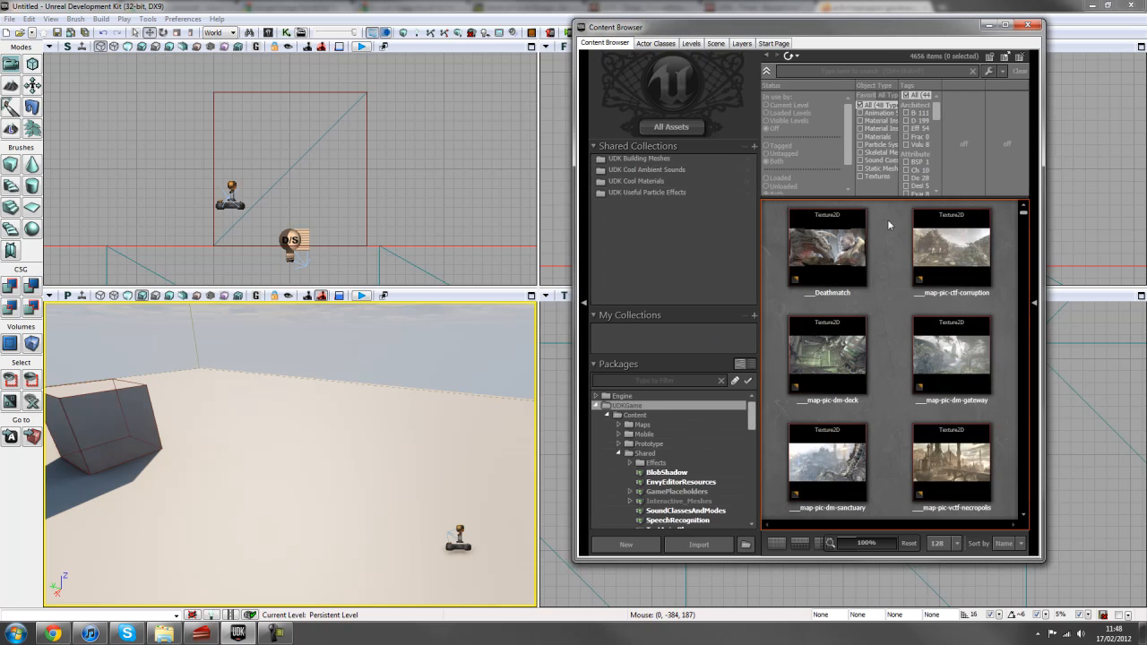
click(880, 168)
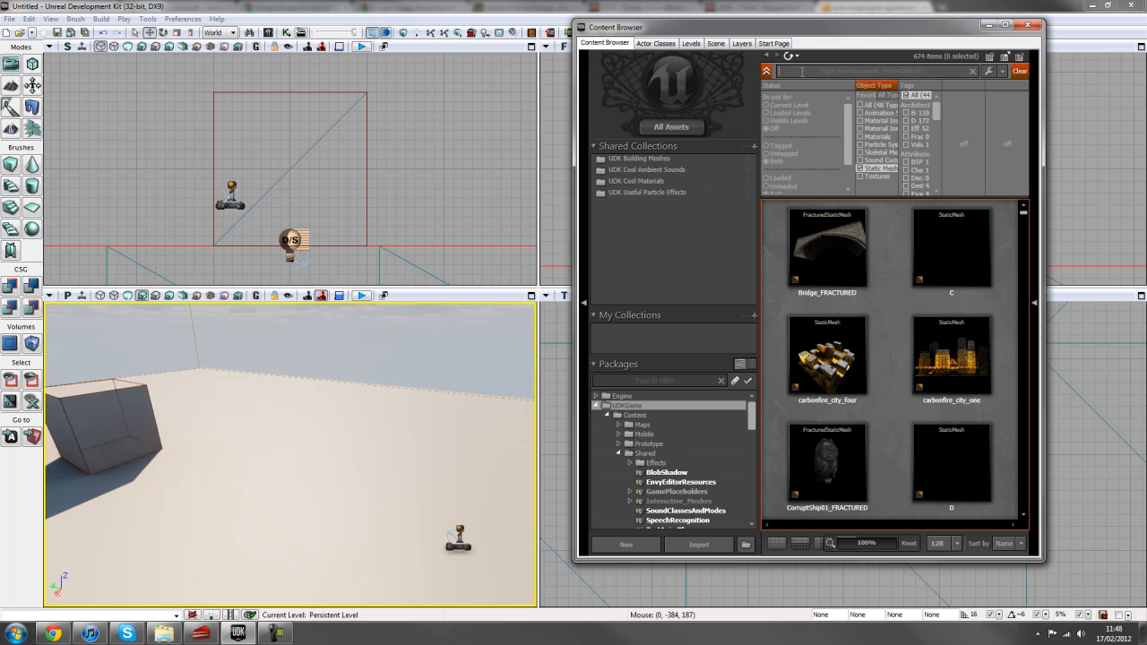
click(870, 70)
text(door)
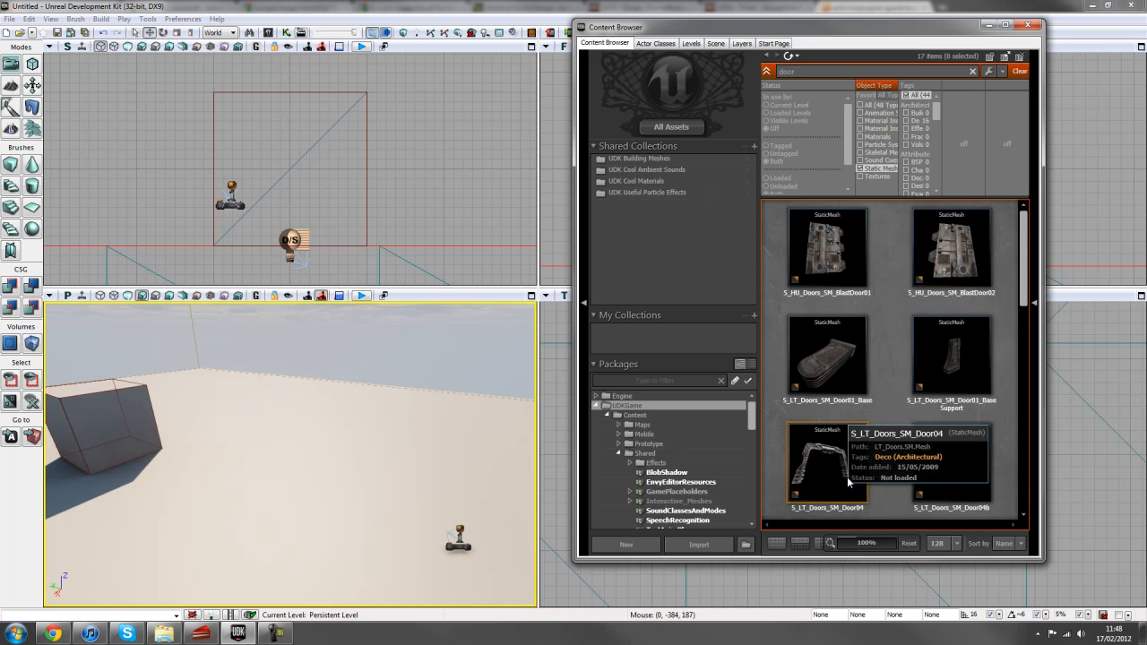
Step: Place the S_LT_Doors_SM_Door04 door frame mesh on the floor of the level
drag(847, 475, 452, 468)
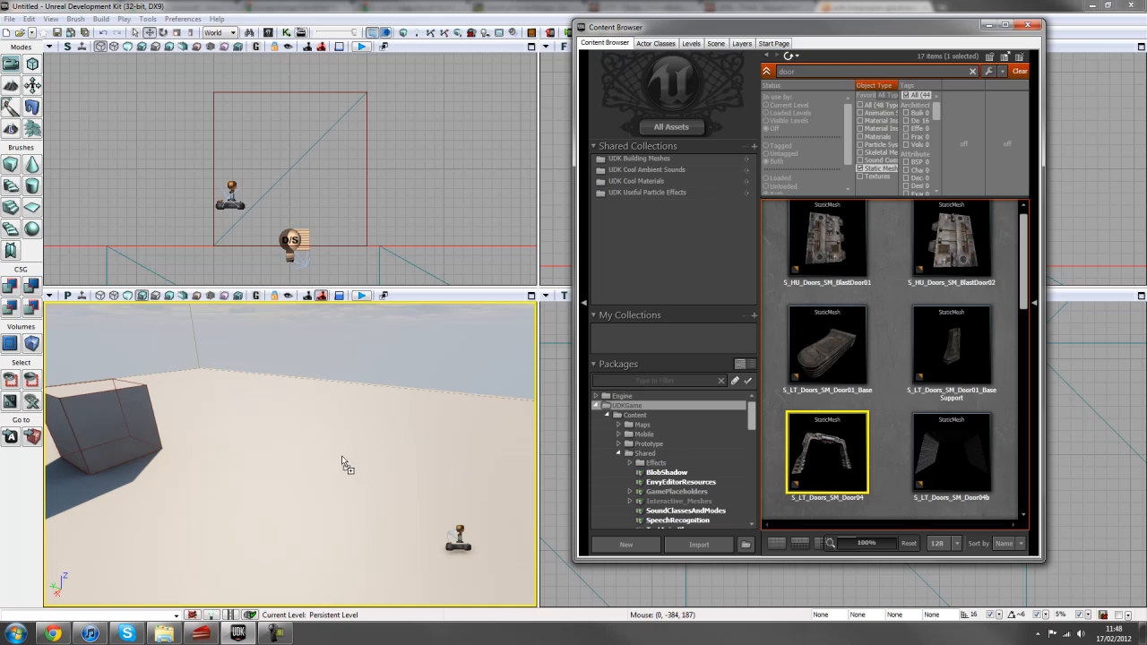
drag(342, 456, 342, 457)
mouse_move(389, 508)
mouse_down()
mouse_move(389, 461)
mouse_move(421, 457)
mouse_move(359, 453)
mouse_move(430, 448)
mouse_move(376, 516)
mouse_move(381, 529)
mouse_move(381, 513)
mouse_up()
Step: Place the S_LT_Doors_SM_DoorWay04 door mesh in front of the frame and close the Content Browser
drag(1022, 248, 1022, 299)
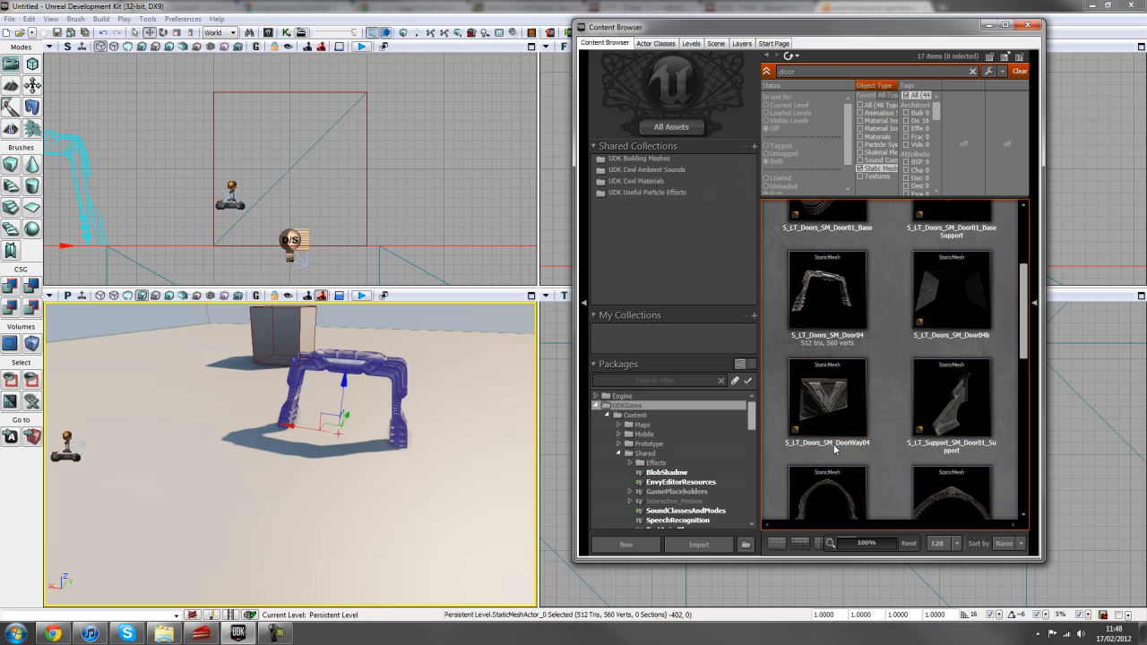
drag(845, 398, 328, 461)
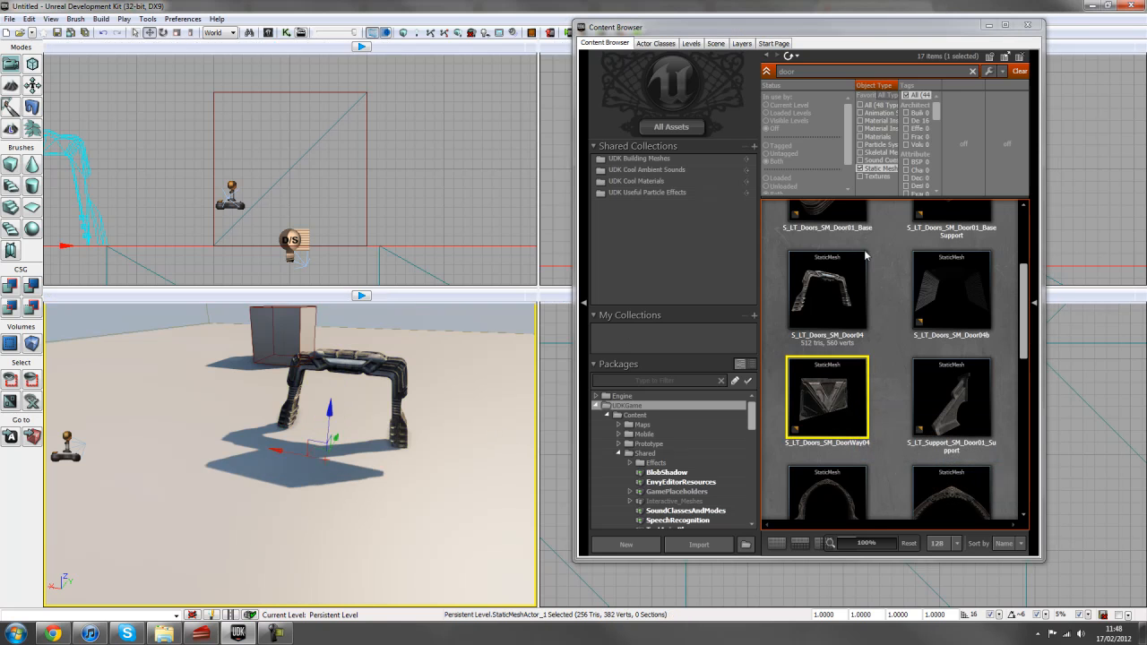
click(1029, 27)
Step: Move the door panel along the Y axis until it sits centred inside the door frame
scroll(956, 407, down, 5)
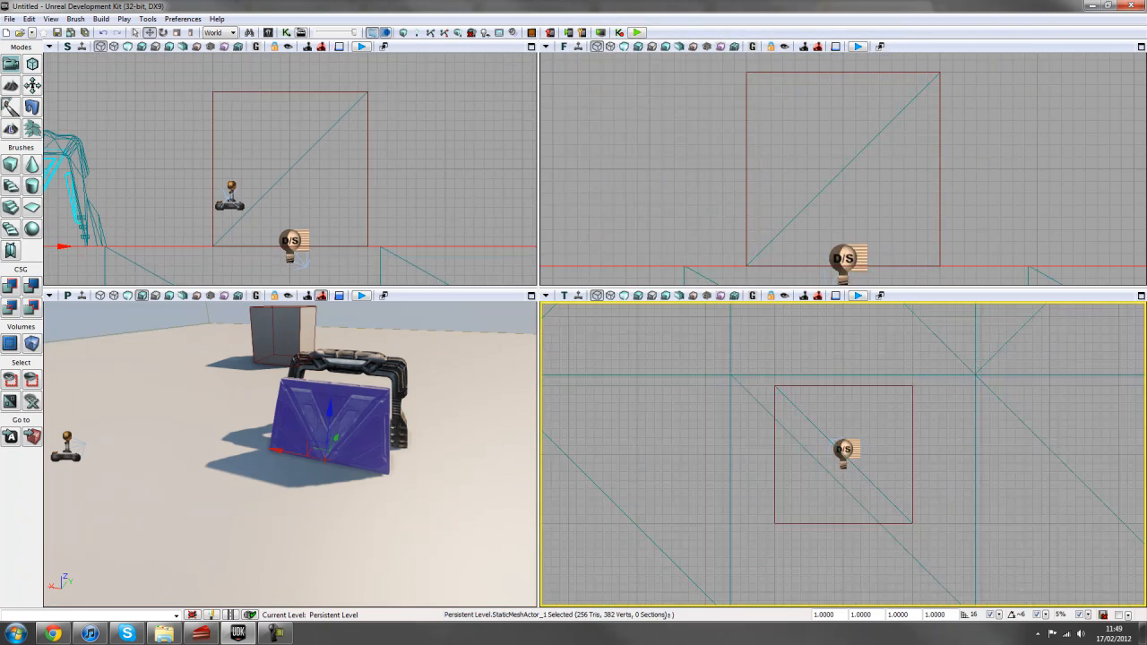
right_drag(956, 408, 1100, 344)
scroll(1066, 349, up, 7)
right_drag(1022, 355, 1057, 319)
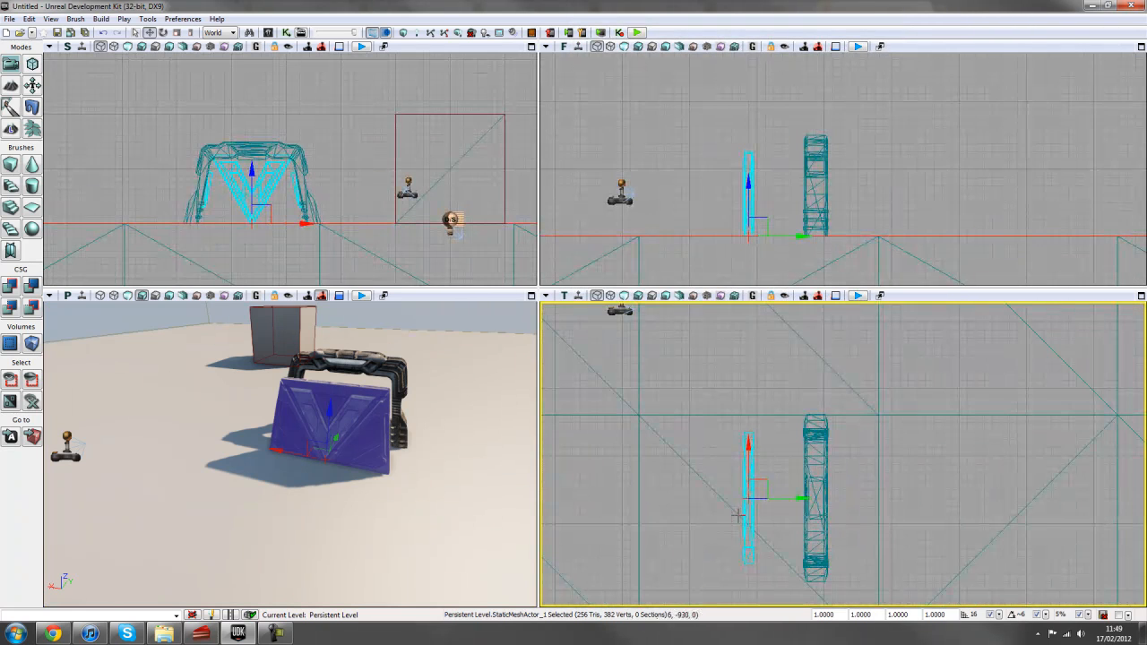
drag(802, 499, 870, 498)
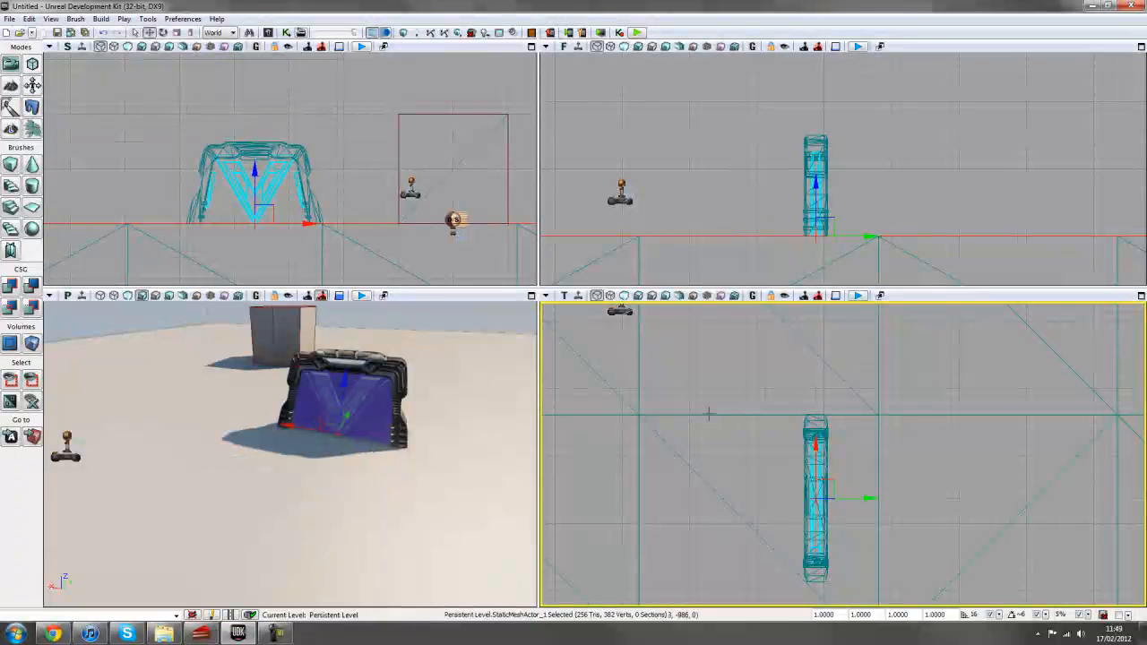
click(347, 149)
scroll(345, 162, up, 3)
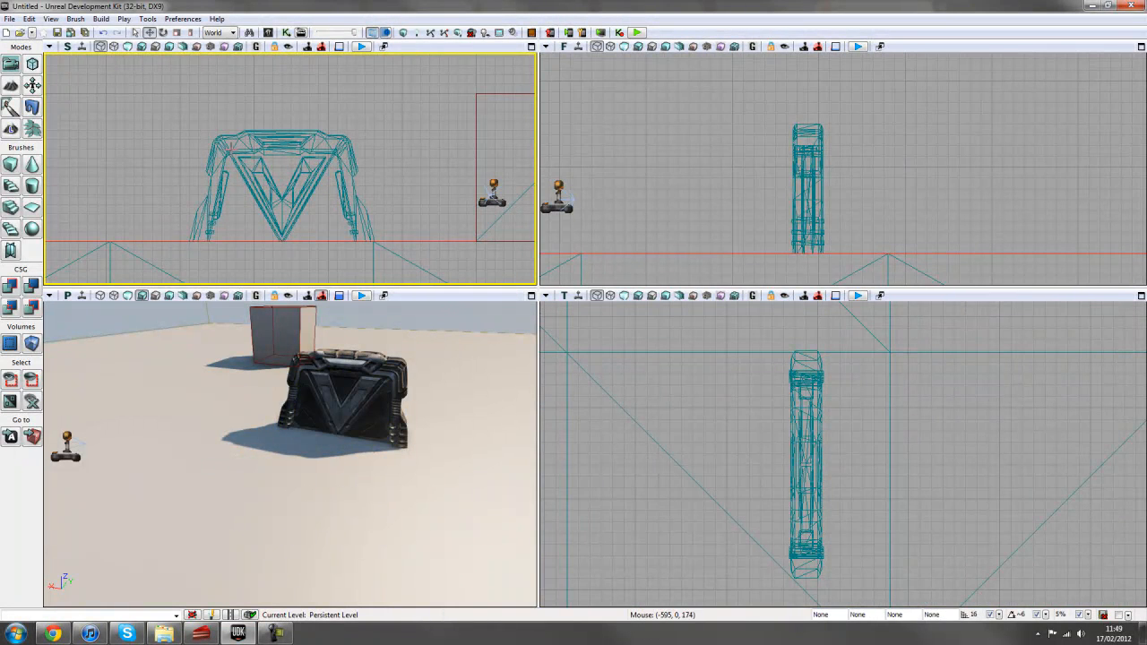
Step: Select the door panel inside the frame and convert it from a StaticMeshActor to a Mover
click(323, 191)
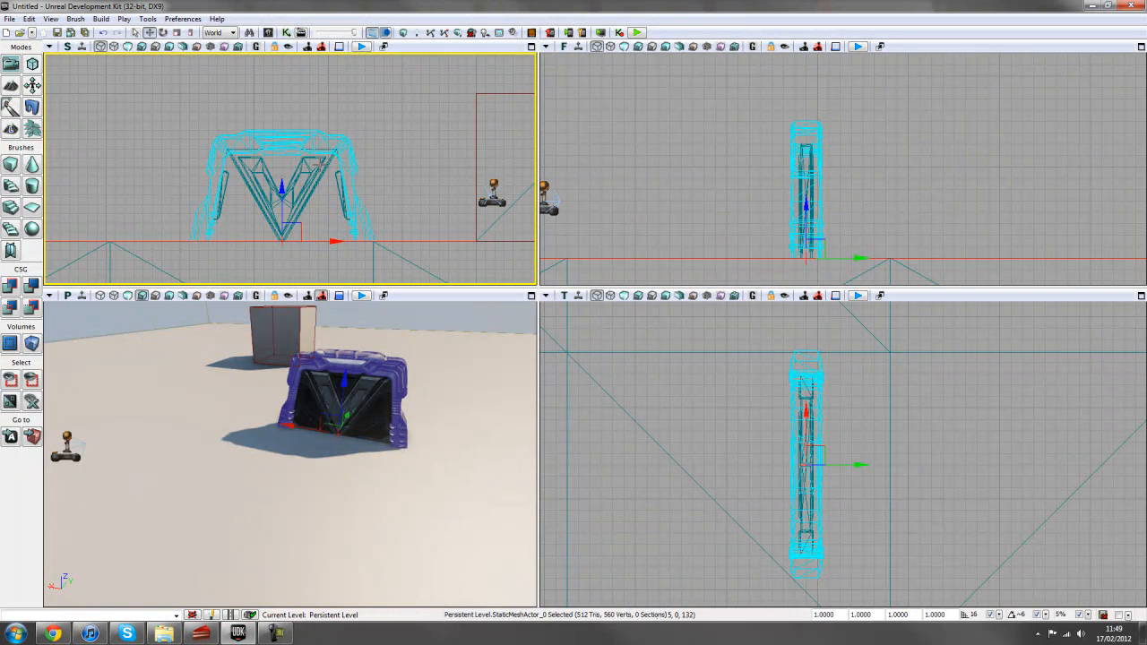
click(319, 165)
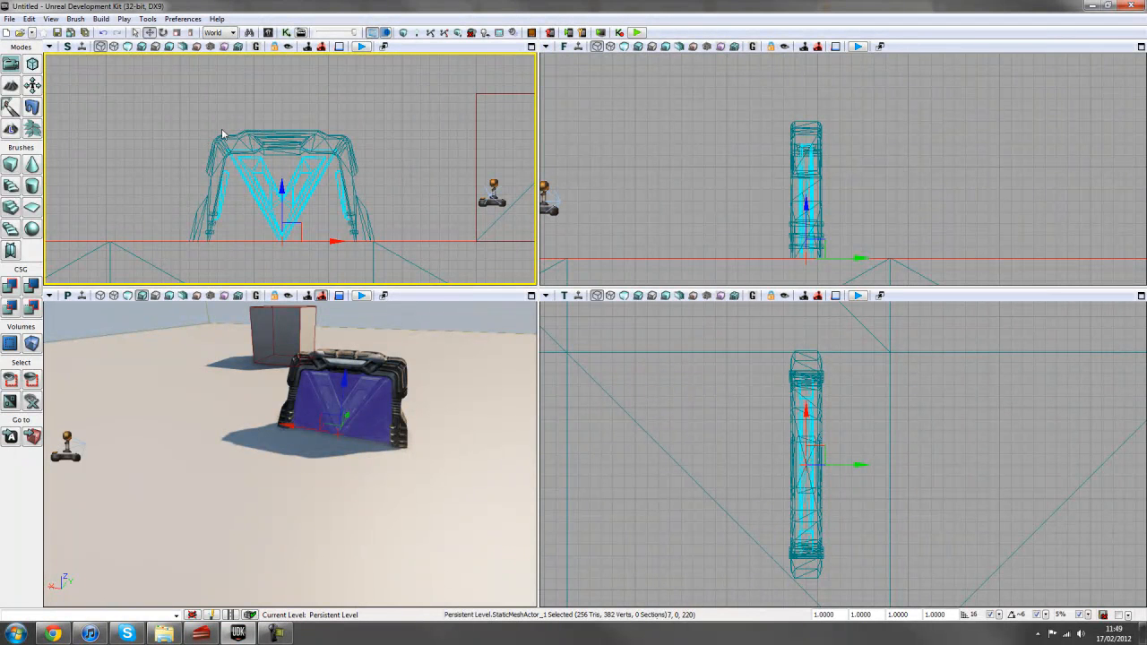
drag(372, 489, 380, 458)
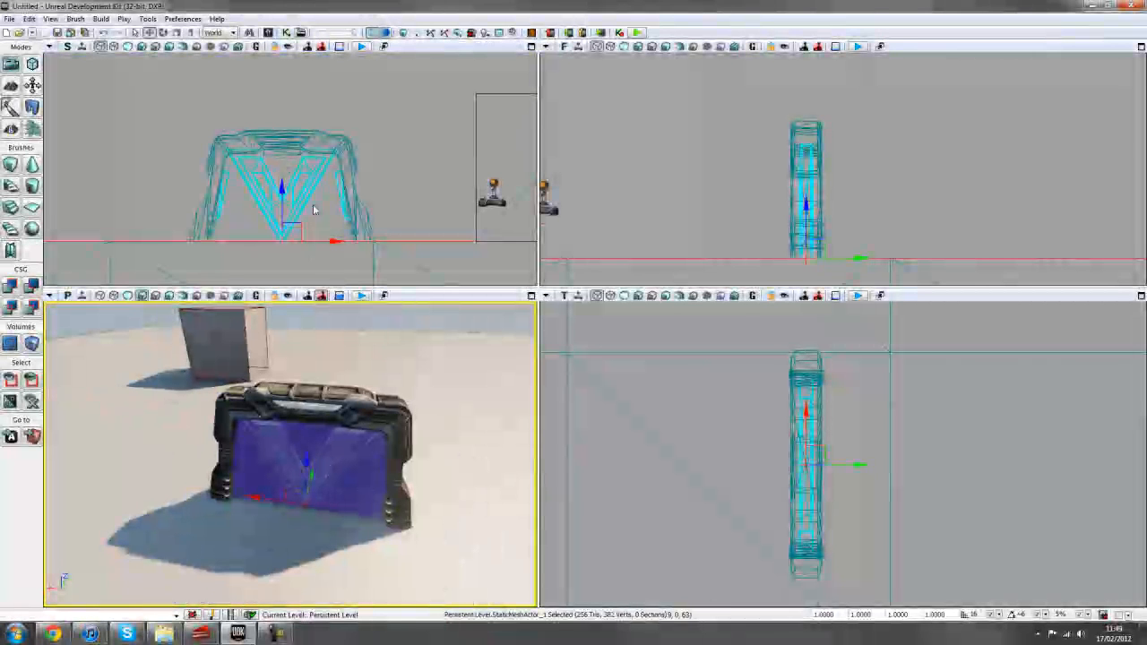
right_click(339, 466)
mouse_move(423, 370)
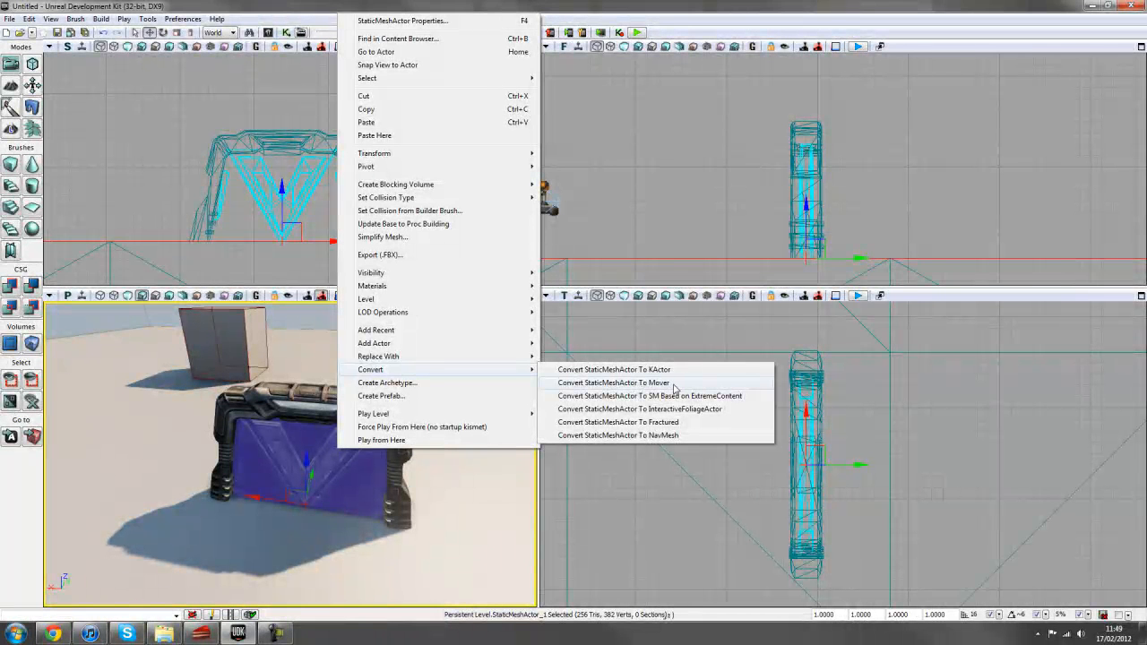
click(674, 385)
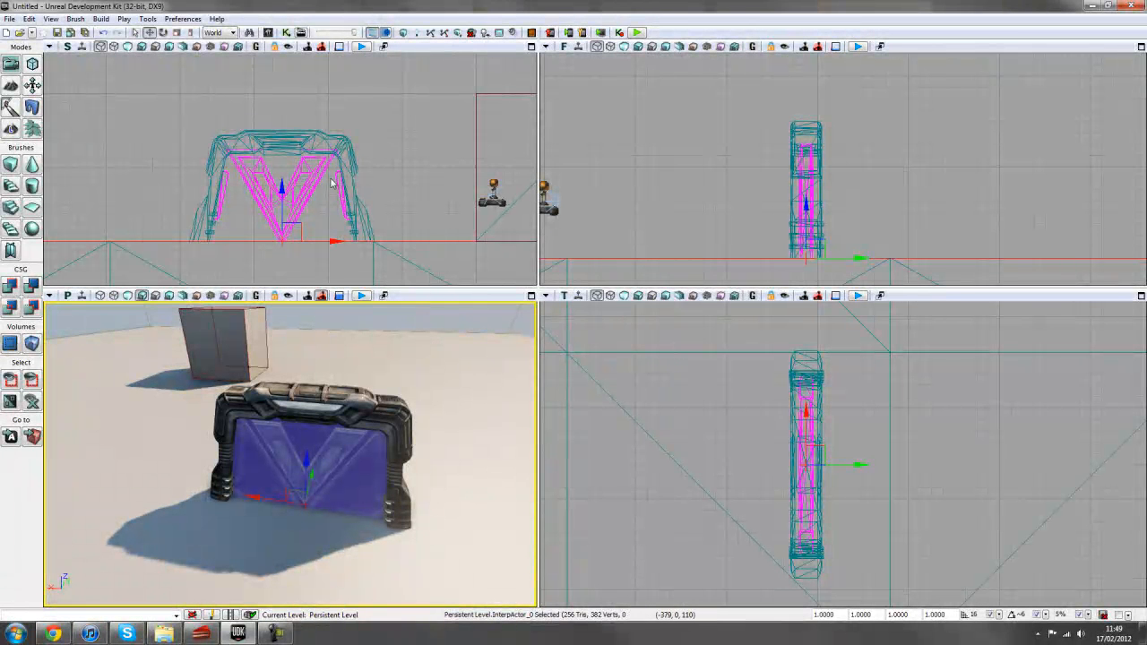
Step: Set the door mover's Collision Type to COLLIDE_BlockAll in its properties
click(315, 217)
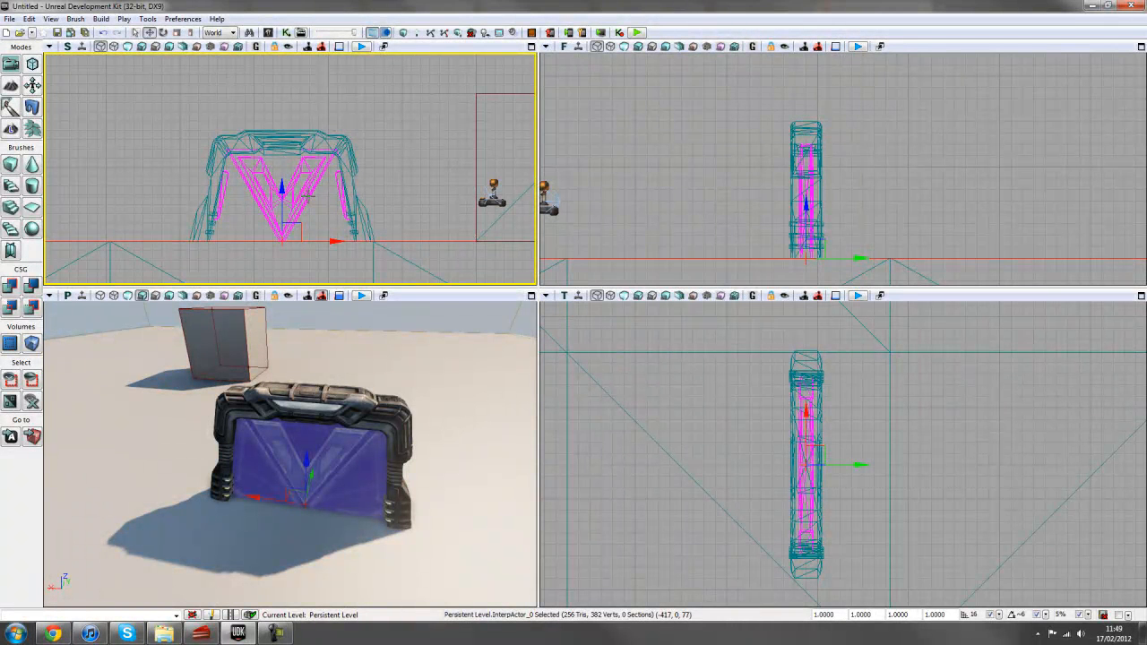
double_click(371, 484)
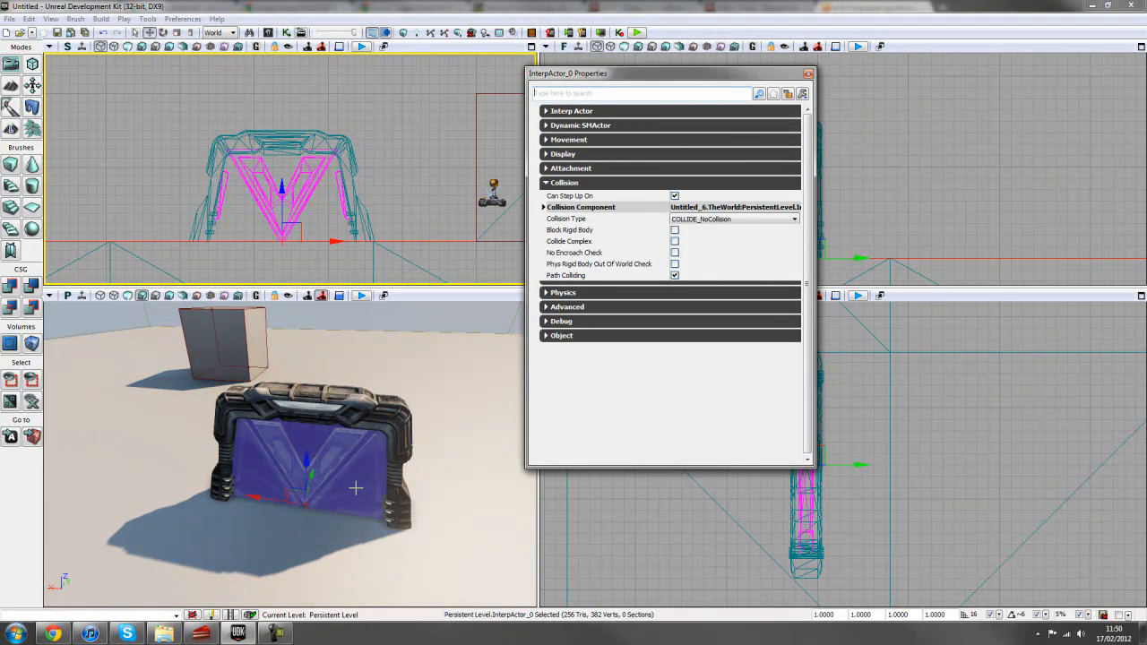
click(730, 222)
click(735, 223)
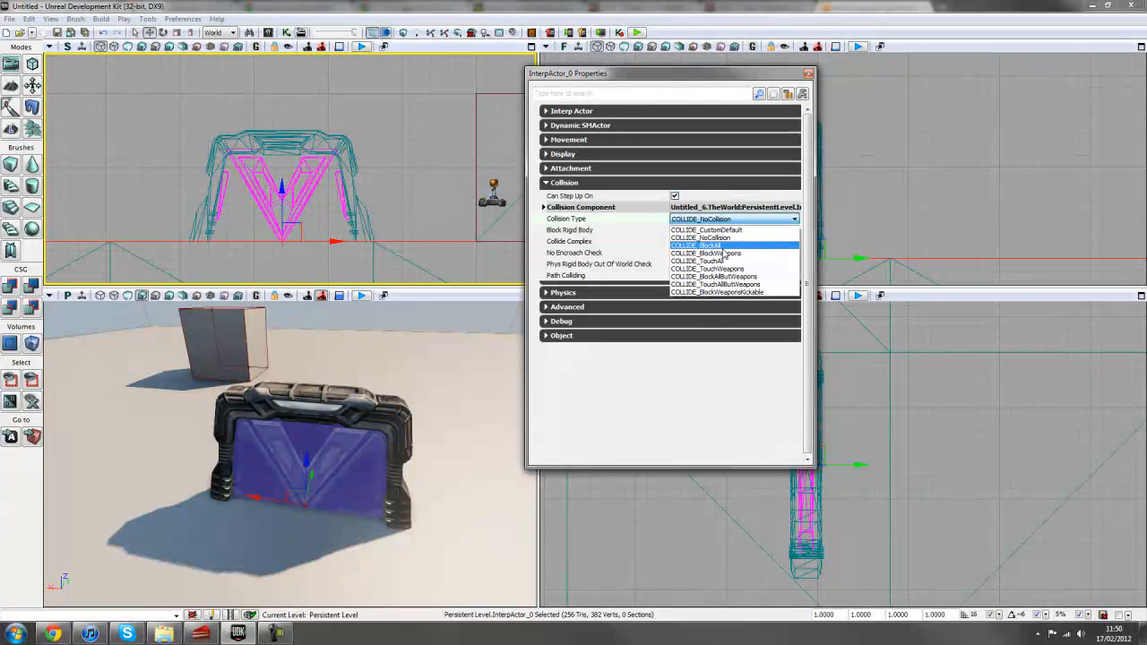
click(726, 246)
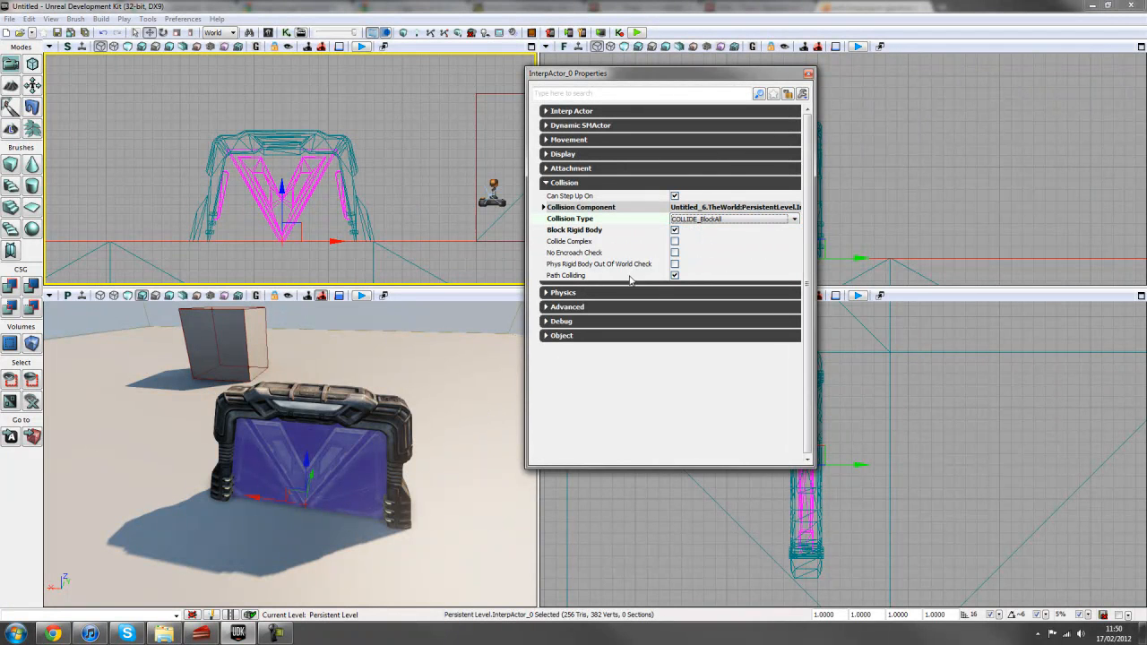
click(809, 75)
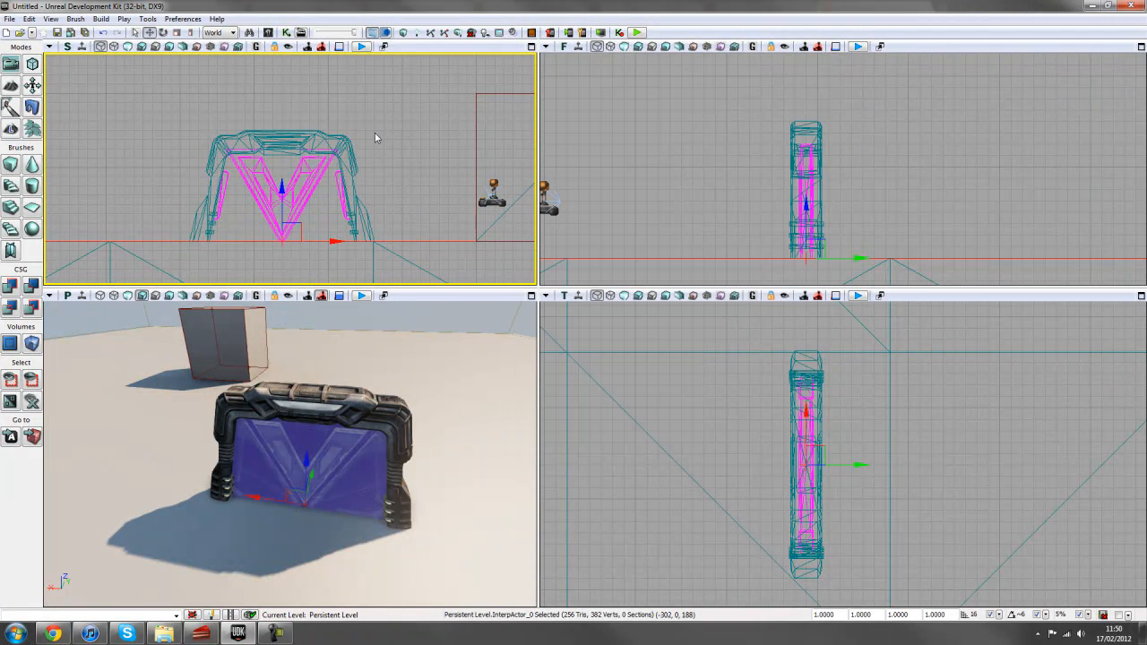
Step: Create a cube builder brush at the door panel's location and raise it around the door
click(376, 138)
right_drag(295, 569, 277, 546)
drag(337, 483, 286, 420)
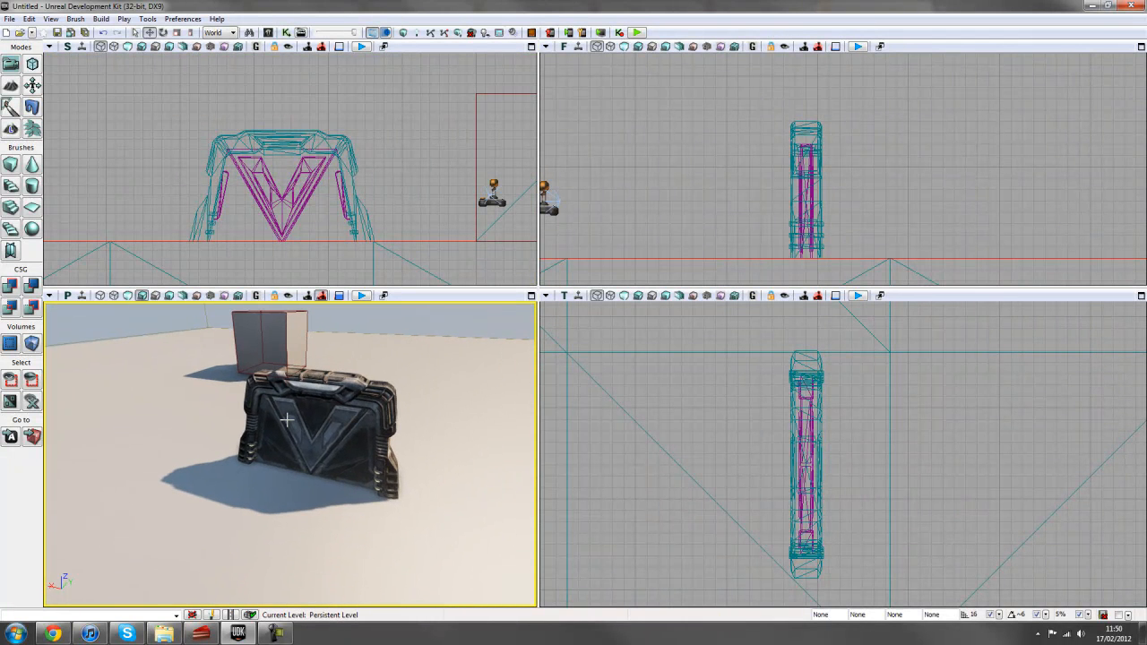
click(286, 420)
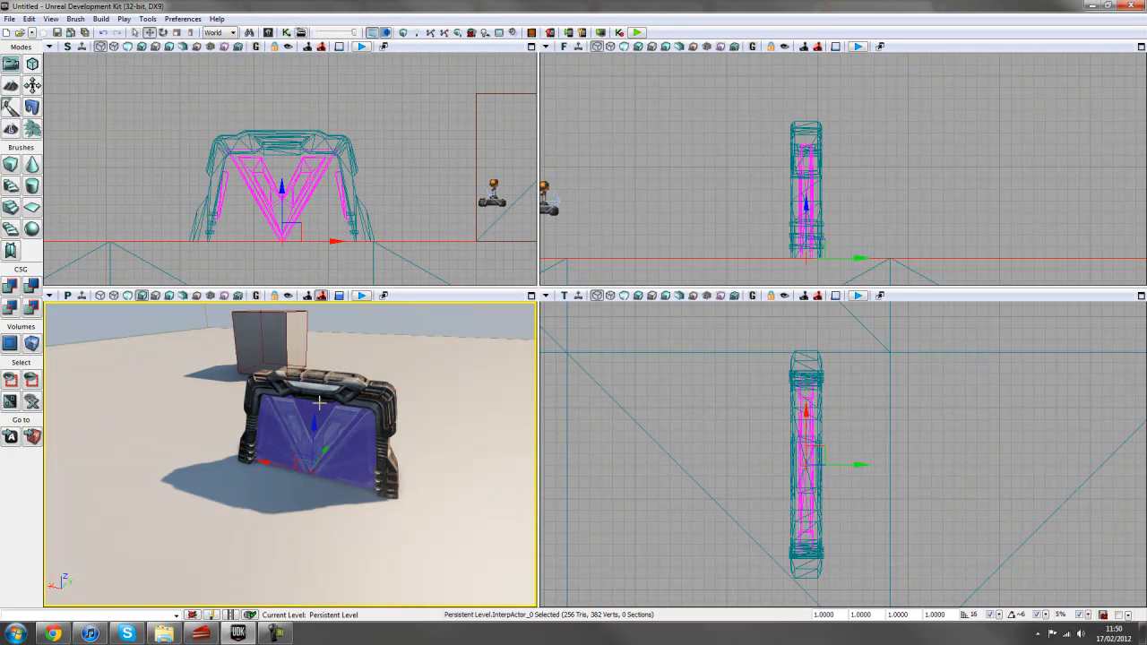
click(10, 166)
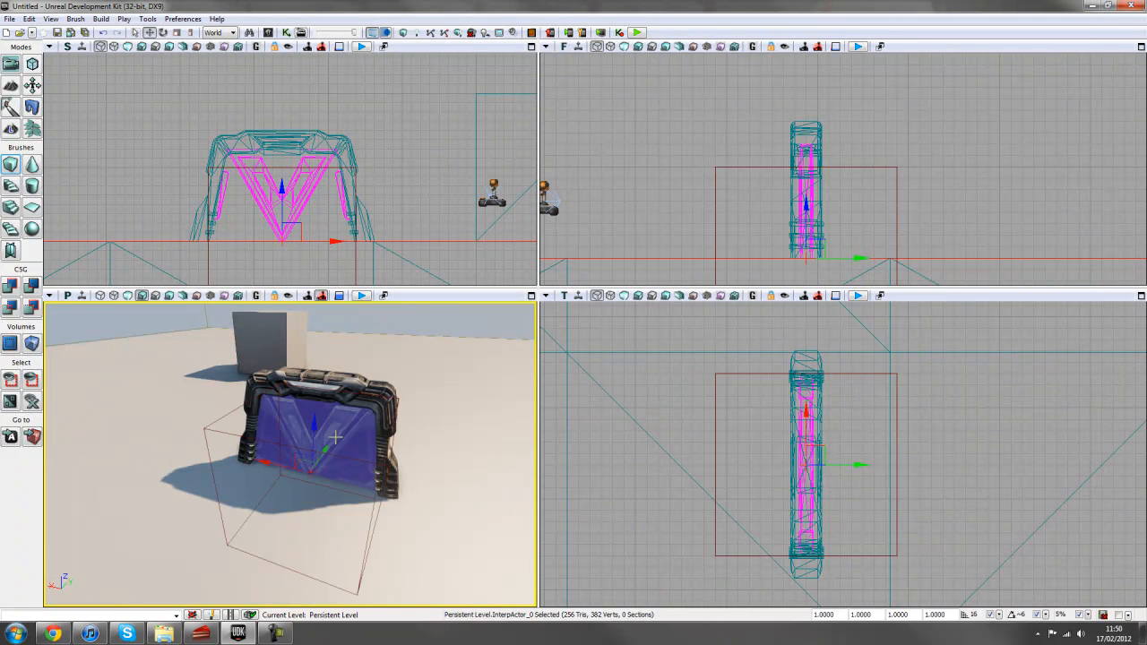
click(370, 463)
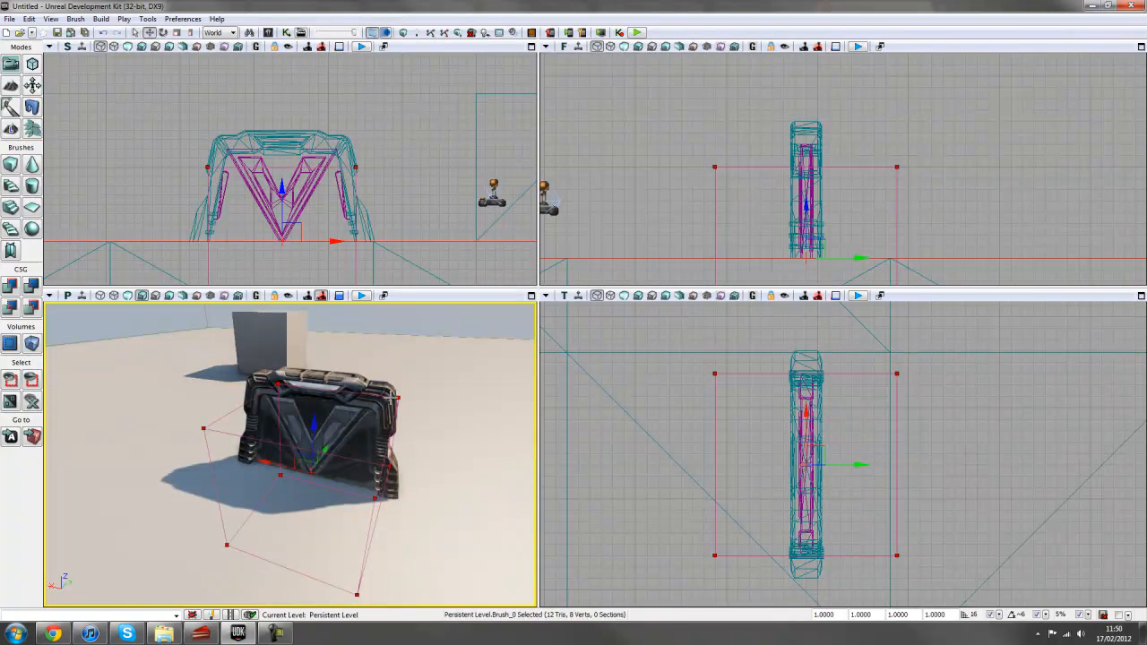
click(347, 418)
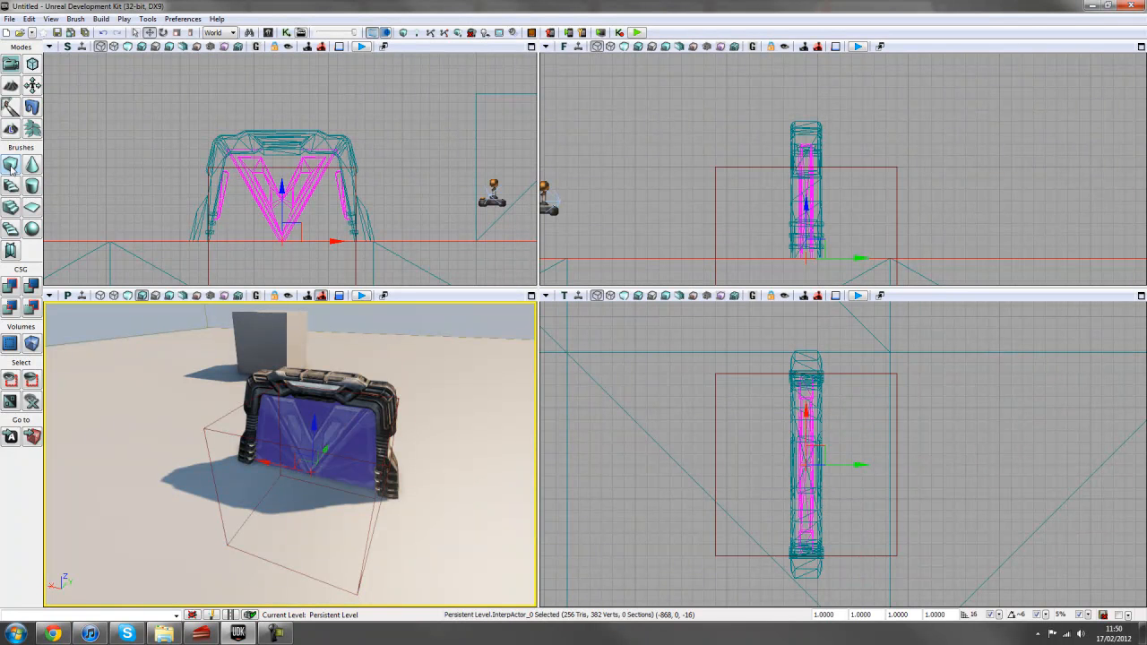
click(208, 265)
mouse_move(283, 193)
mouse_down()
mouse_move(285, 114)
mouse_move(283, 140)
mouse_up()
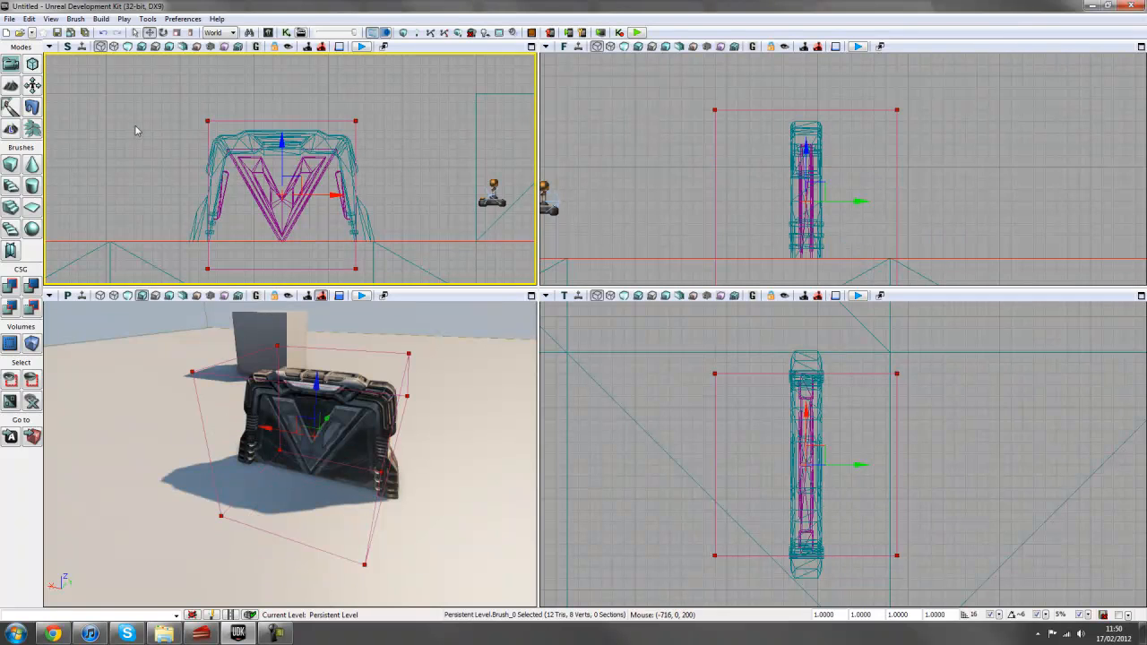
Step: Enter geometry editing and move the brush's end vertices outward along X to span the door frame's full width
click(32, 64)
scroll(674, 434, up, 2)
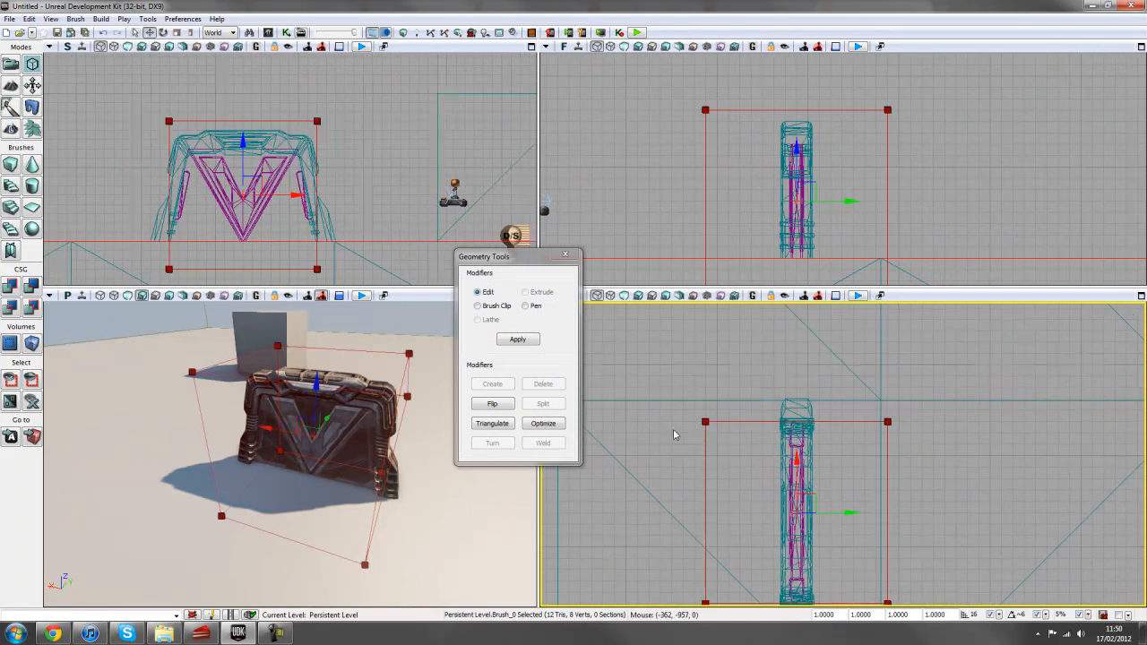
ctrl+alt+drag(674, 397, 1057, 457)
mouse_move(706, 369)
mouse_down()
mouse_move(708, 346)
mouse_move(709, 360)
mouse_up()
right_drag(714, 358, 718, 438)
mouse_move(667, 451)
ctrl+alt+mouse_down()
mouse_move(693, 476)
mouse_move(958, 539)
ctrl+alt+mouse_up()
drag(886, 444, 885, 467)
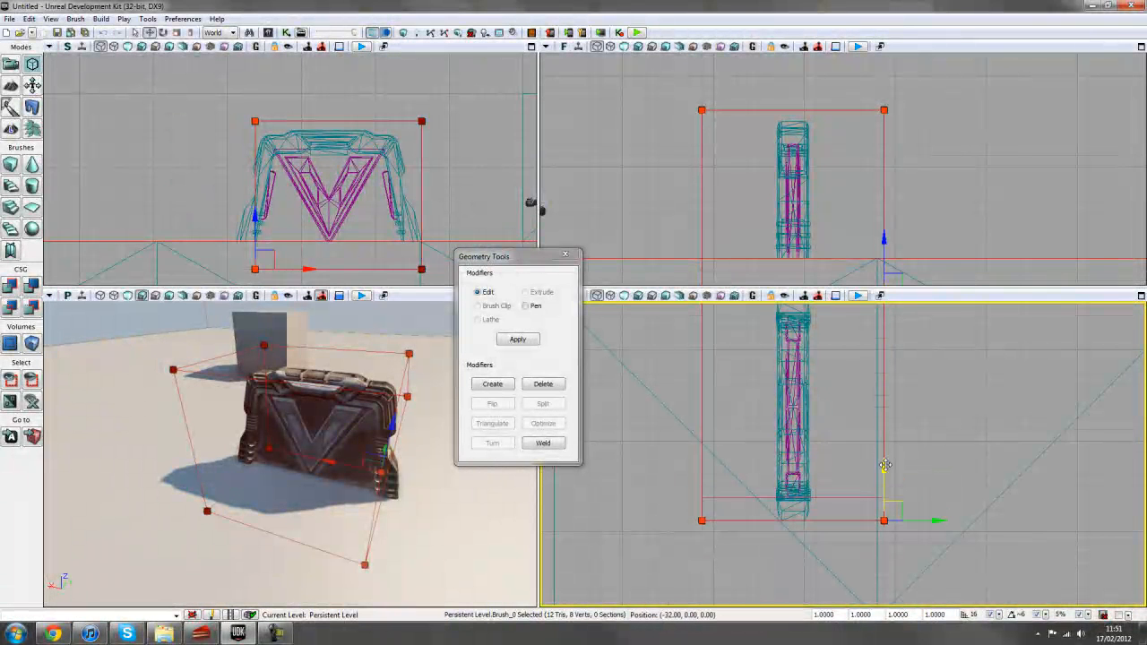
Step: Move the brush's front and back vertices outward along Y to extend it further on both sides of the door
scroll(726, 421, down, 3)
right_drag(726, 406, 727, 430)
ctrl+alt+drag(731, 352, 774, 598)
drag(800, 371, 777, 371)
mouse_move(861, 332)
ctrl+alt+mouse_down()
mouse_move(912, 556)
mouse_move(861, 328)
ctrl+alt+mouse_up()
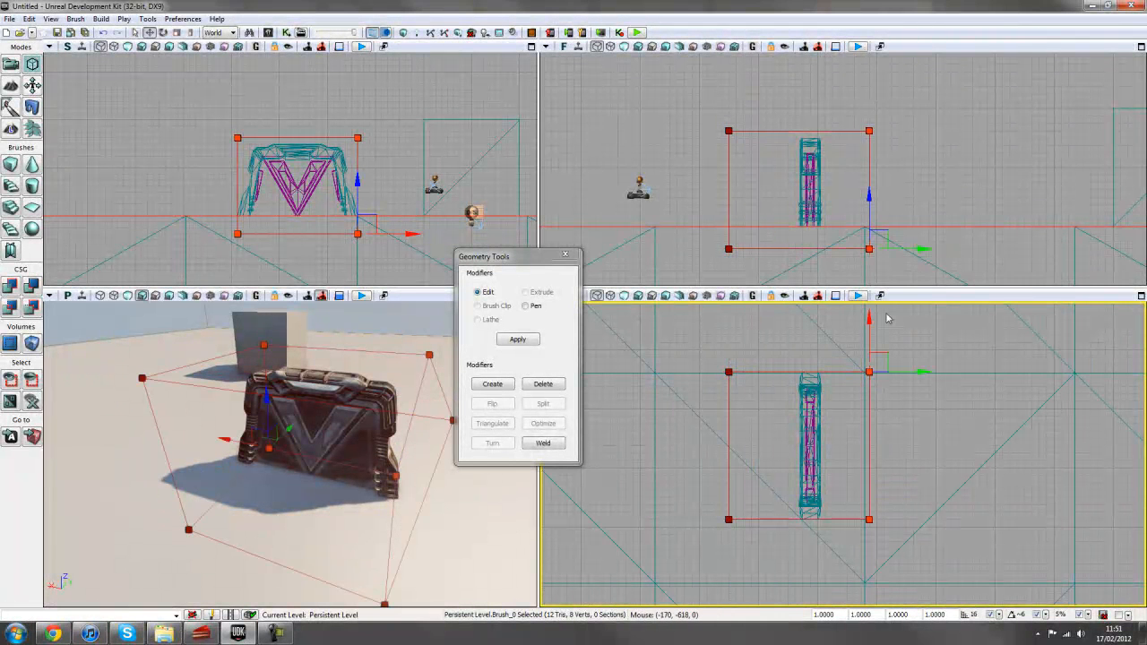
drag(918, 371, 932, 371)
Step: Raise the brush so its base rests on the floor, and lower its top vertices to the door frame's height
click(939, 432)
click(883, 411)
drag(811, 137, 812, 114)
ctrl+alt+drag(664, 91, 1085, 181)
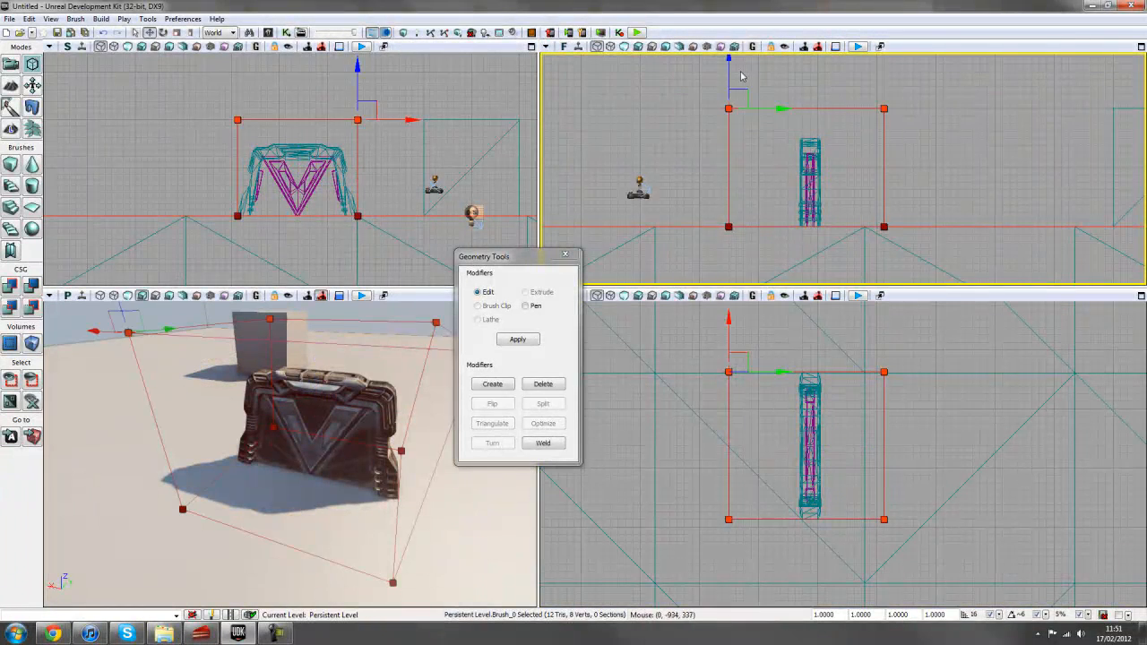
drag(729, 68, 728, 95)
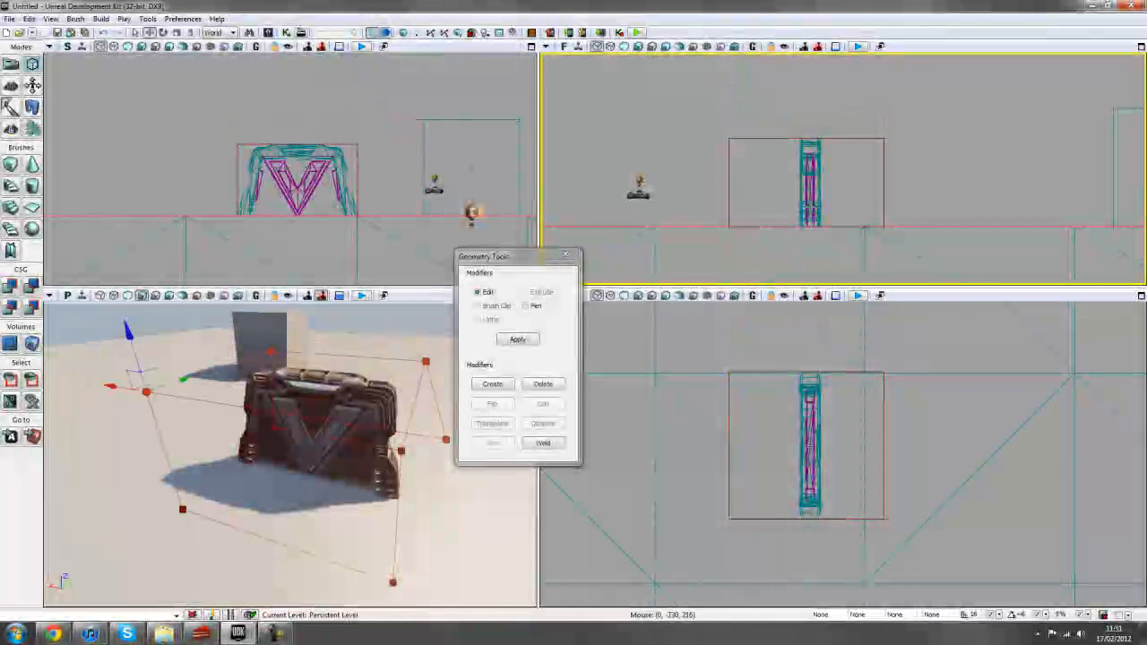
Step: Select the builder brush around the door frame and add a TriggerVolume in its shape
click(743, 144)
scroll(743, 145, up, 2)
click(745, 132)
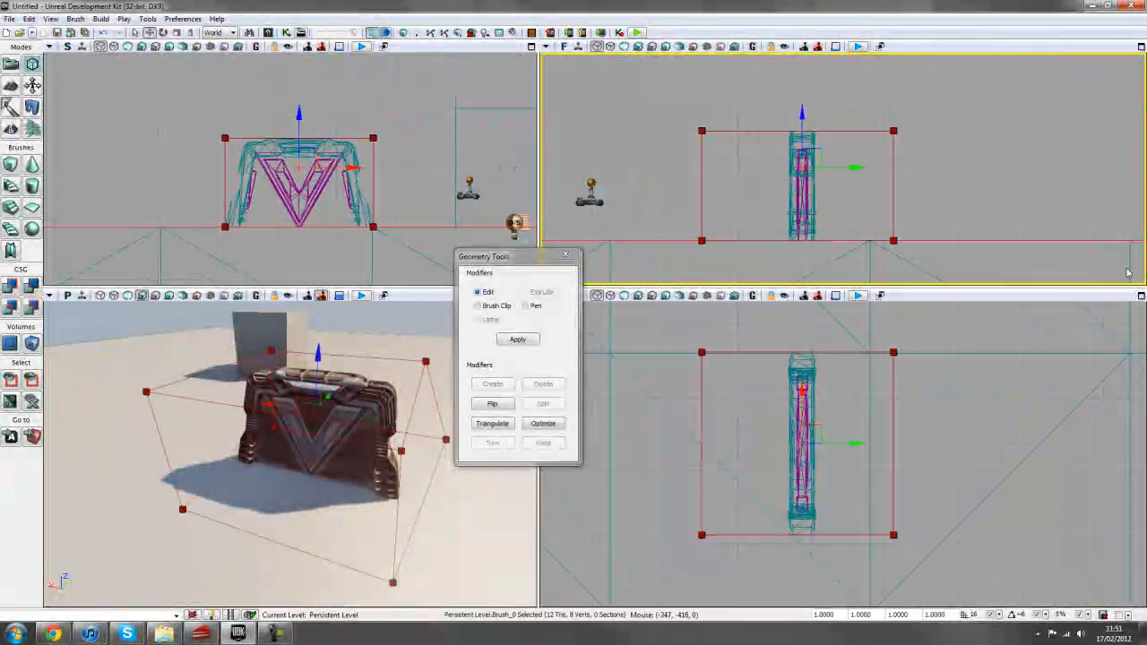
right_drag(384, 450, 388, 441)
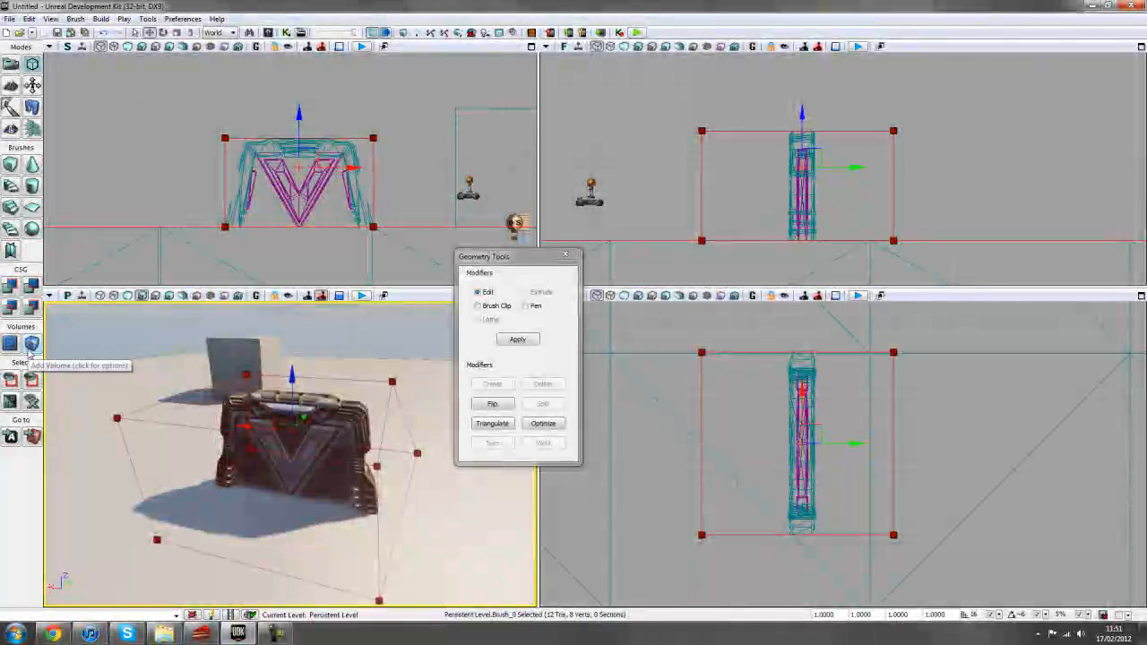
right_click(33, 346)
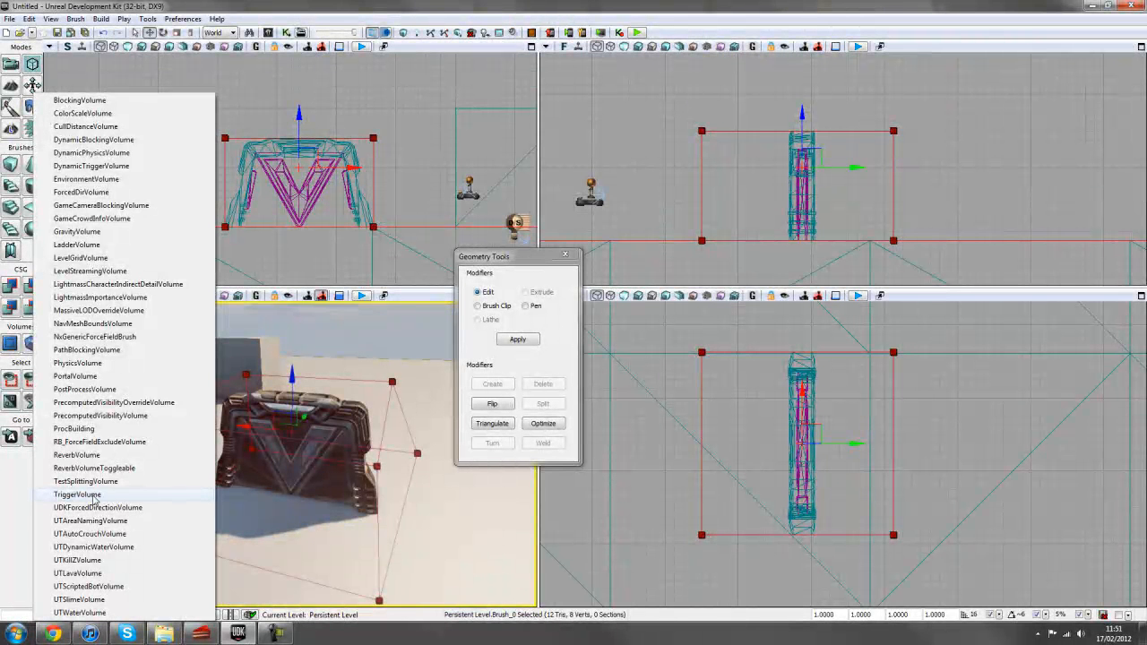
click(92, 495)
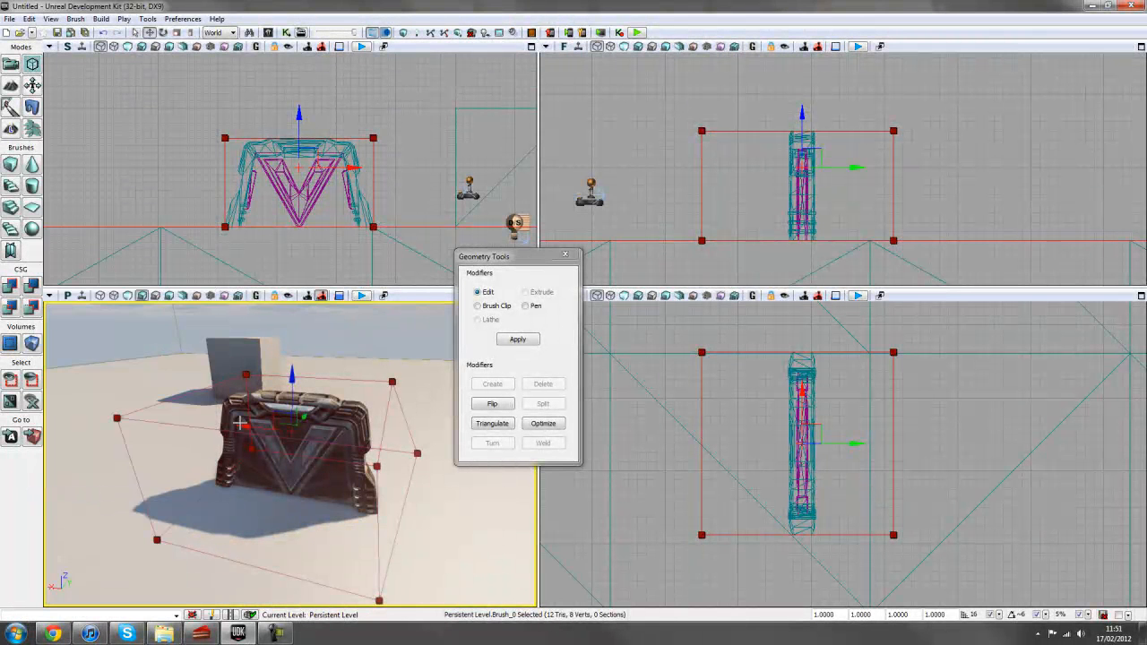
Step: Move the builder brush clear of the door along X, and leave geometry editing with the trigger volume selected
mouse_move(243, 427)
mouse_down()
mouse_move(745, 492)
mouse_move(432, 429)
mouse_up()
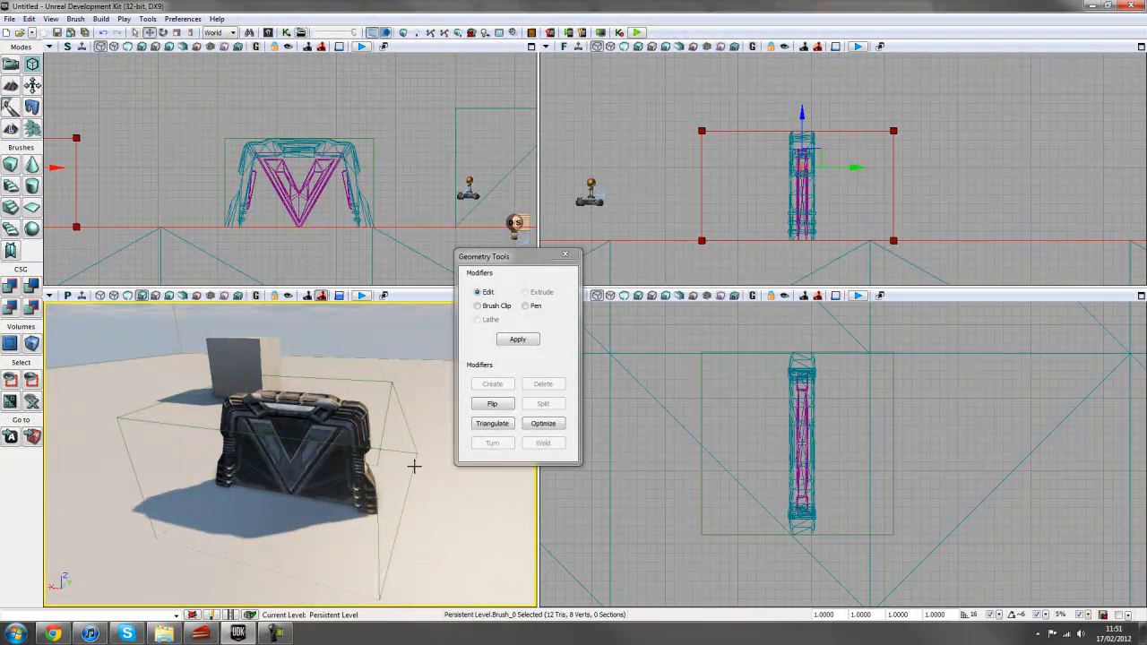
click(414, 452)
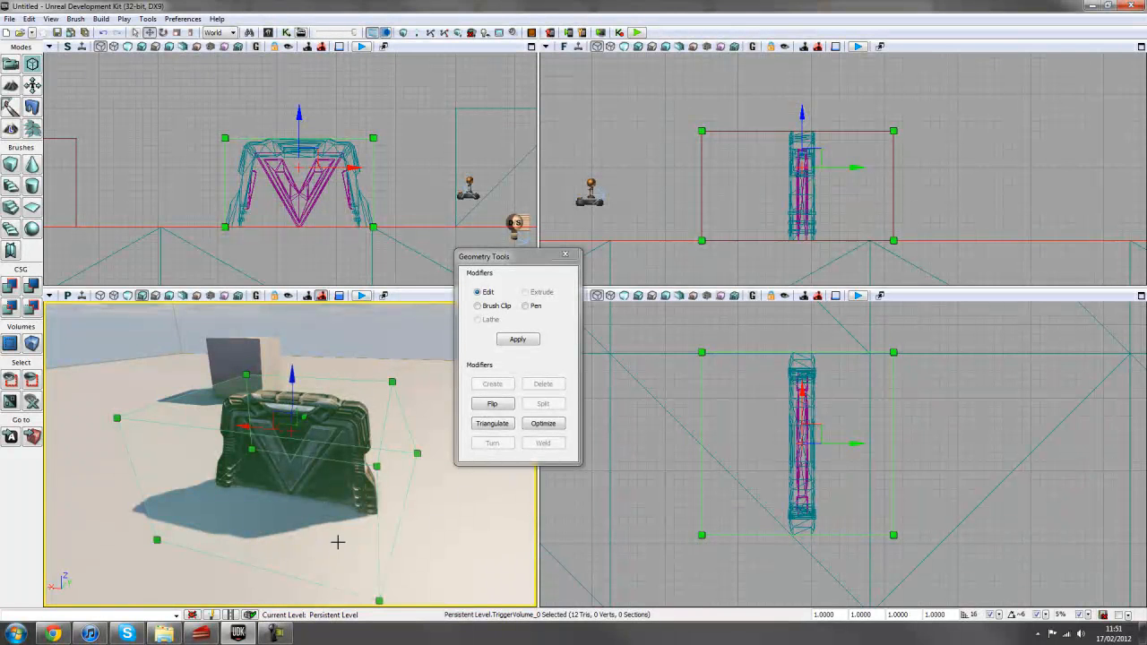
click(12, 67)
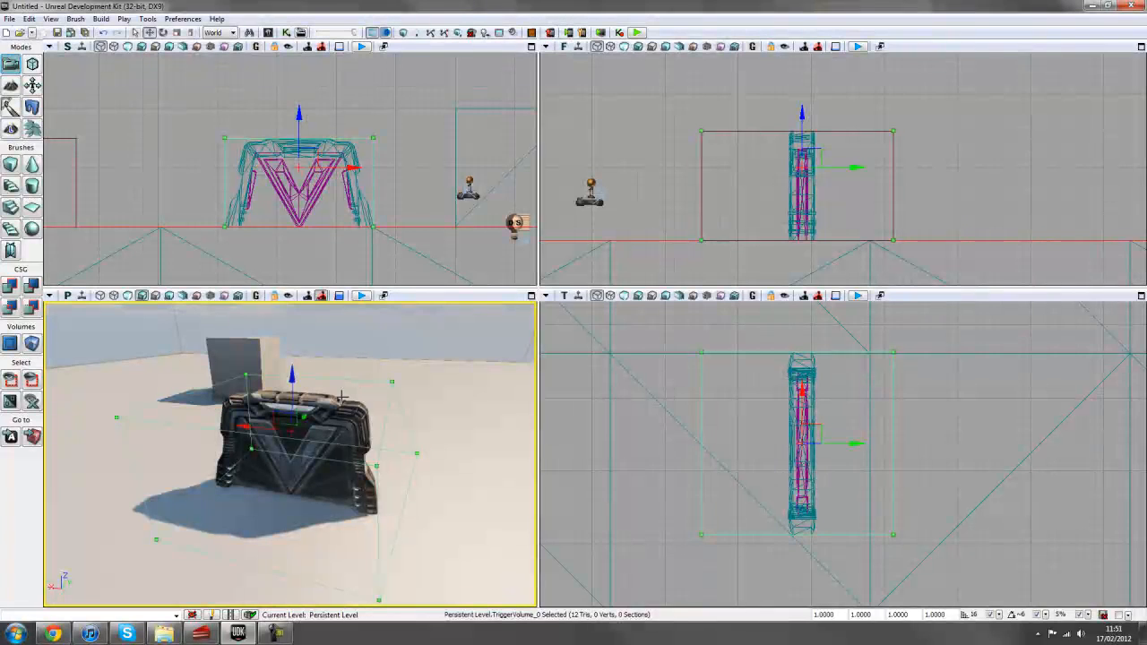
Step: Open Kismet and add a Touch event using the selected trigger volume
click(286, 33)
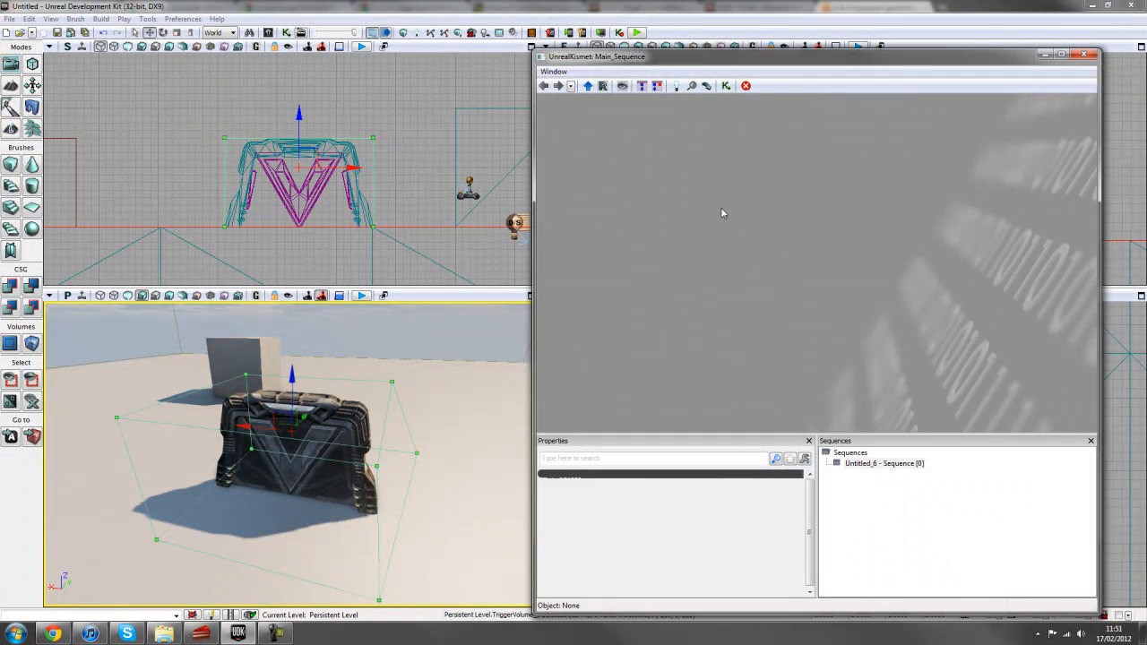
right_click(657, 199)
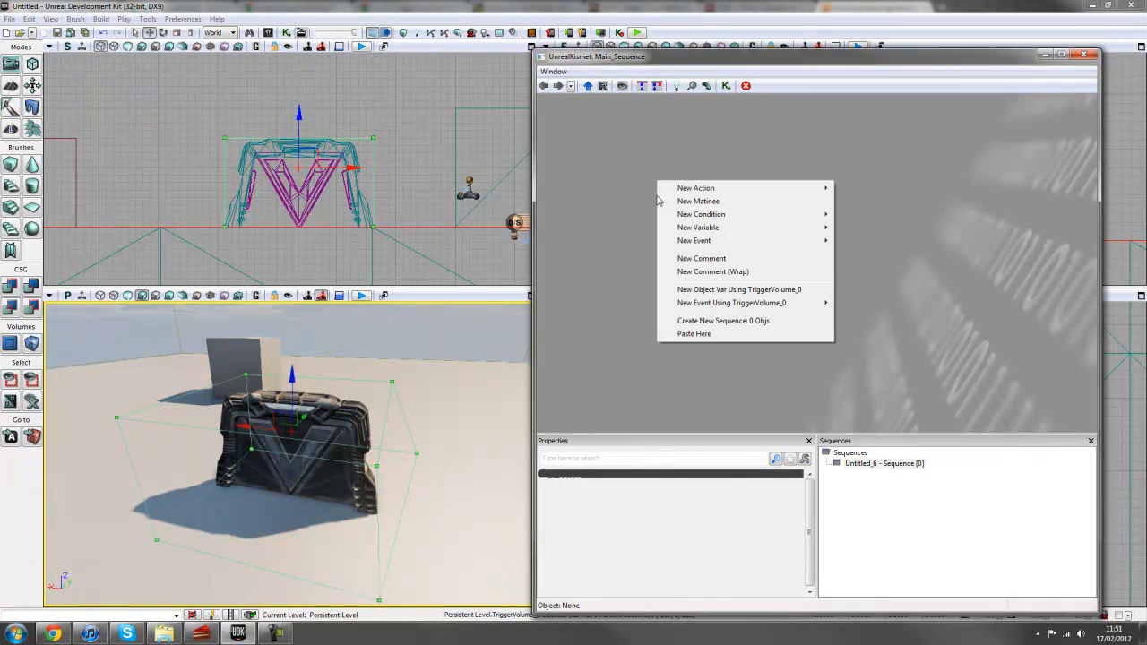
mouse_move(722, 305)
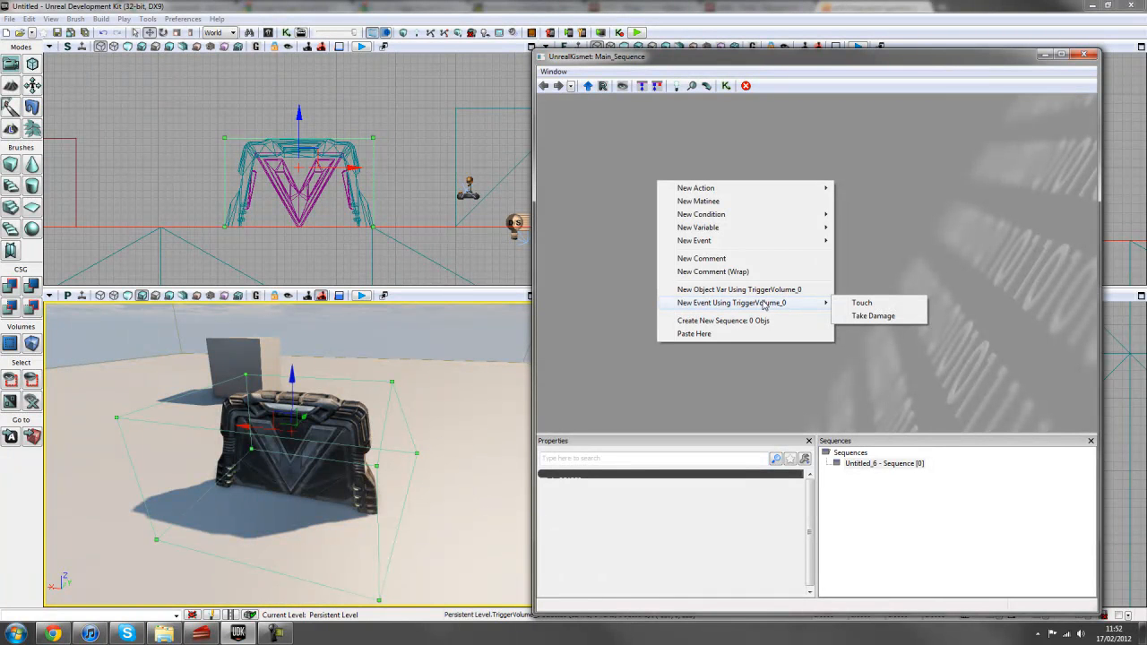
click(860, 303)
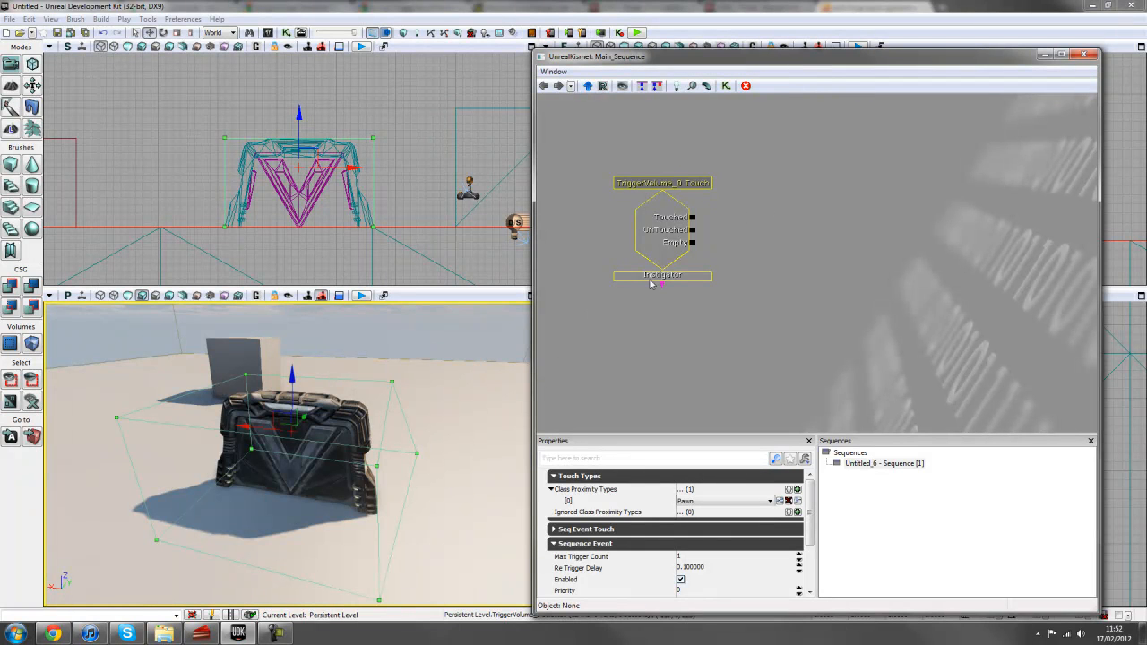
Step: Select the door panel, add a new Matinee beside the Touch event, and open it for editing
click(345, 435)
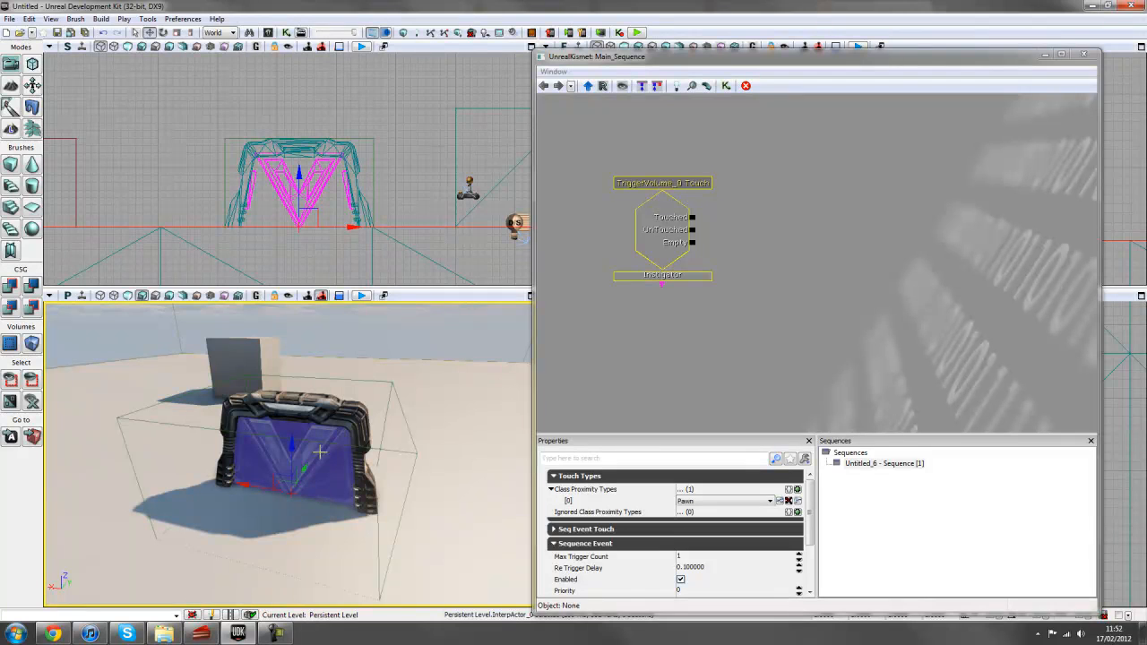
right_click(765, 166)
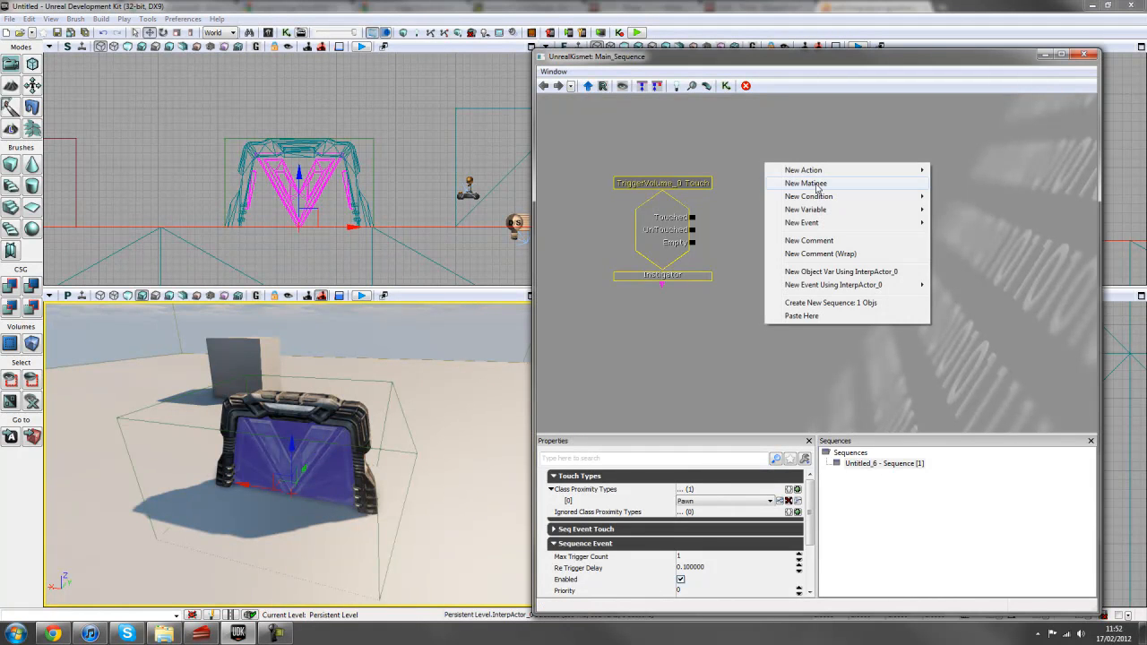
click(816, 183)
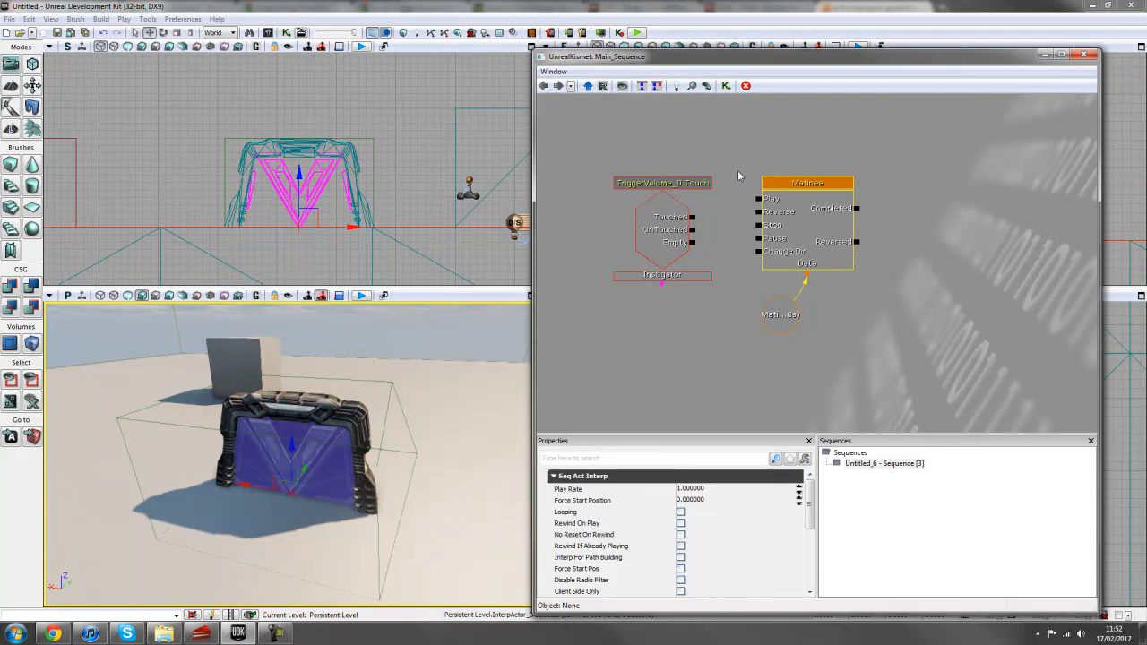
double_click(802, 241)
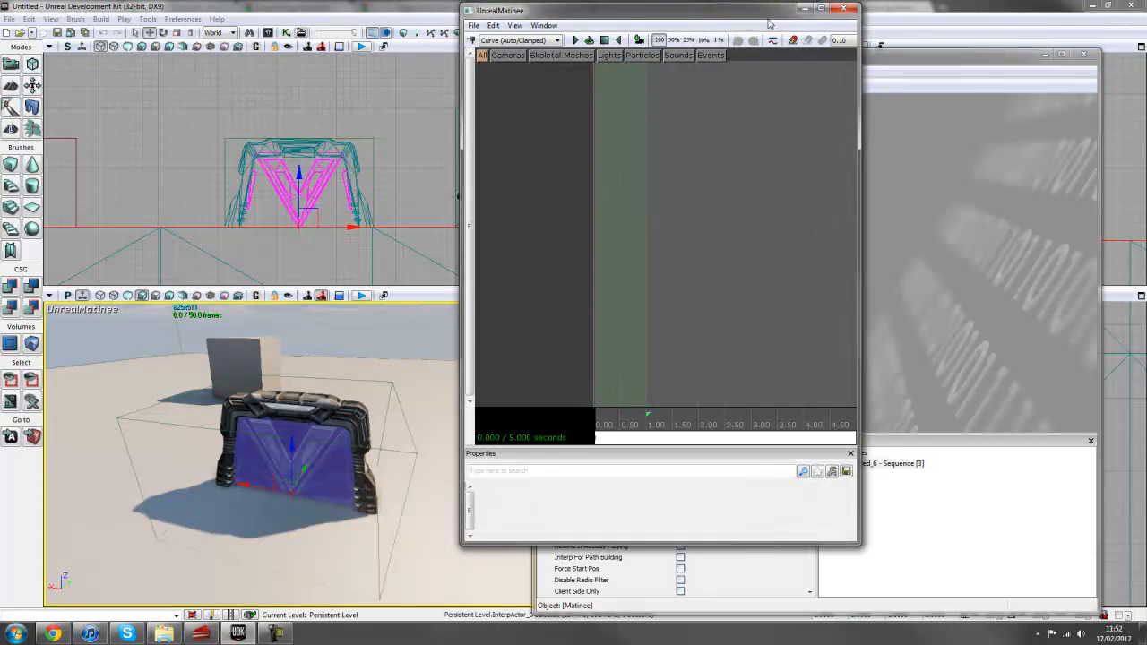
drag(773, 16, 820, 38)
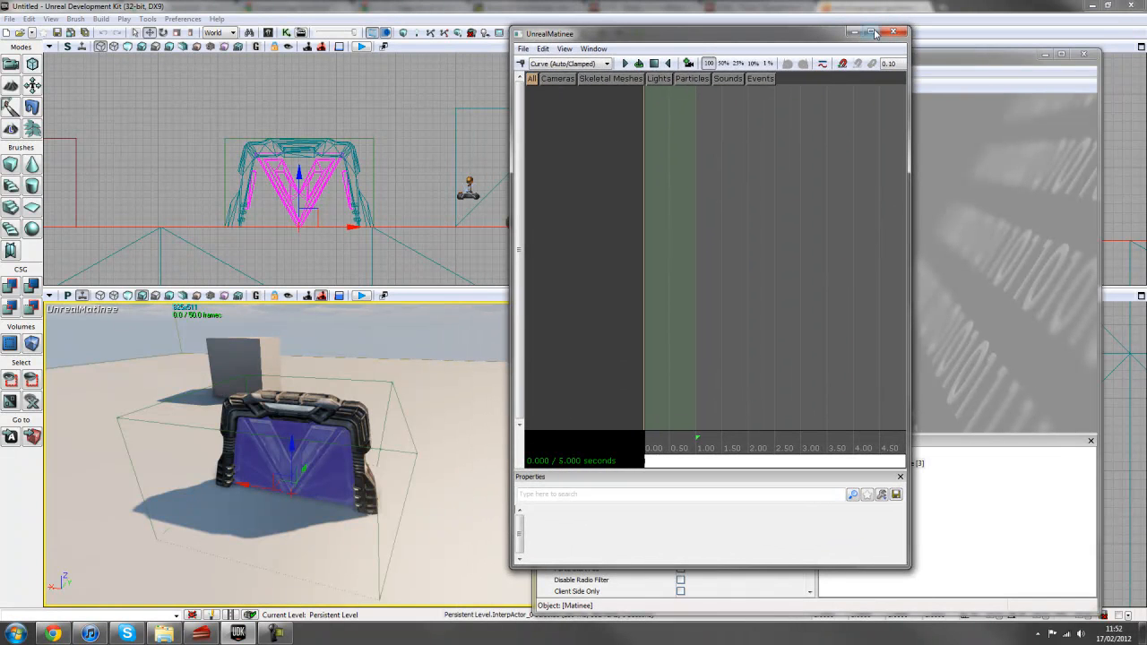
click(871, 33)
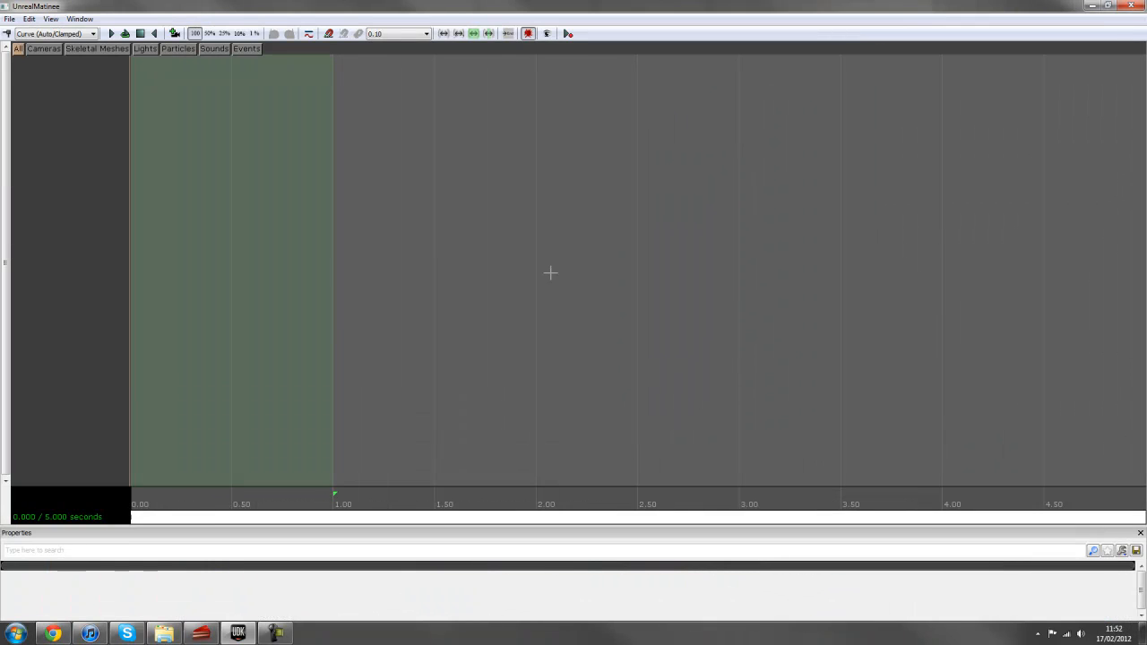
right_click(91, 173)
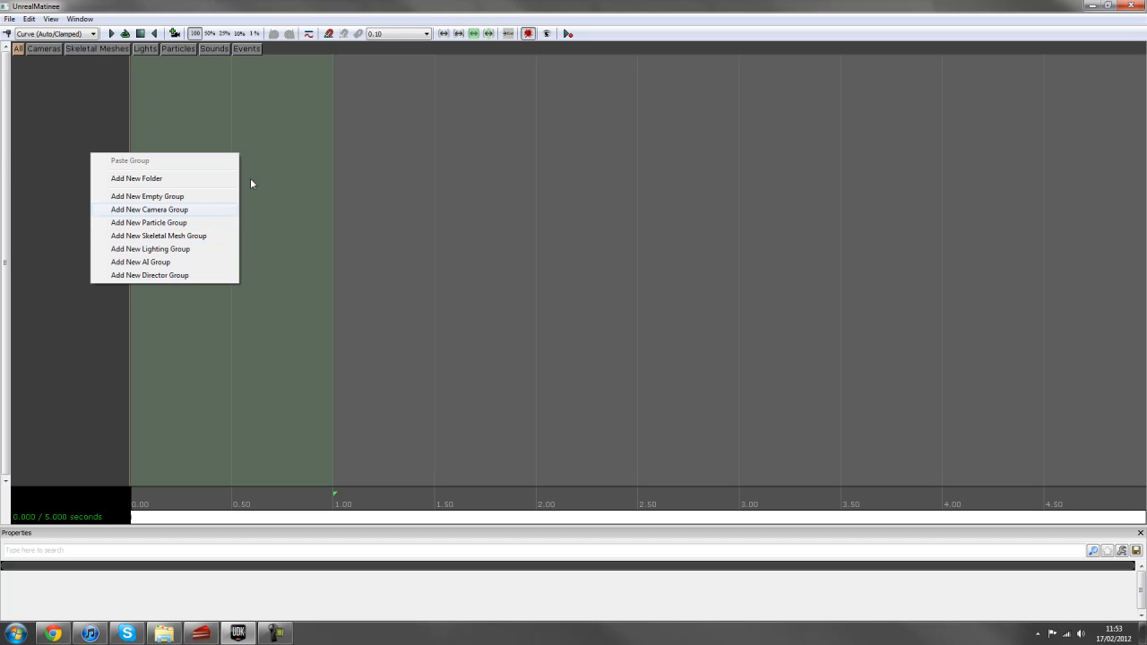
click(103, 116)
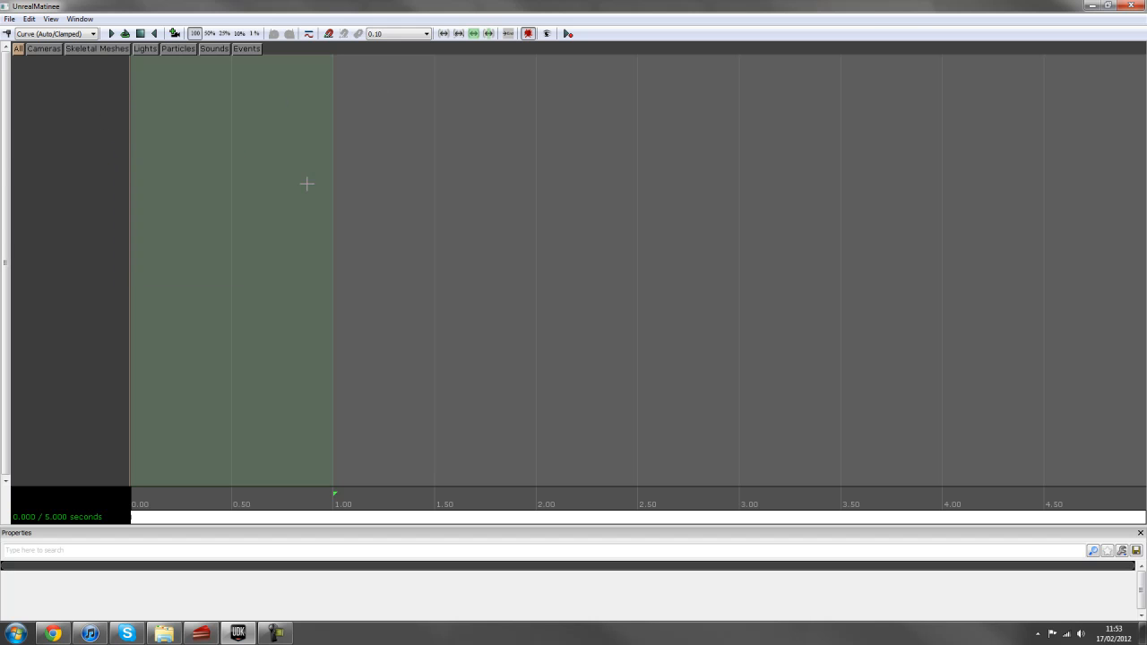
drag(216, 13, 757, 53)
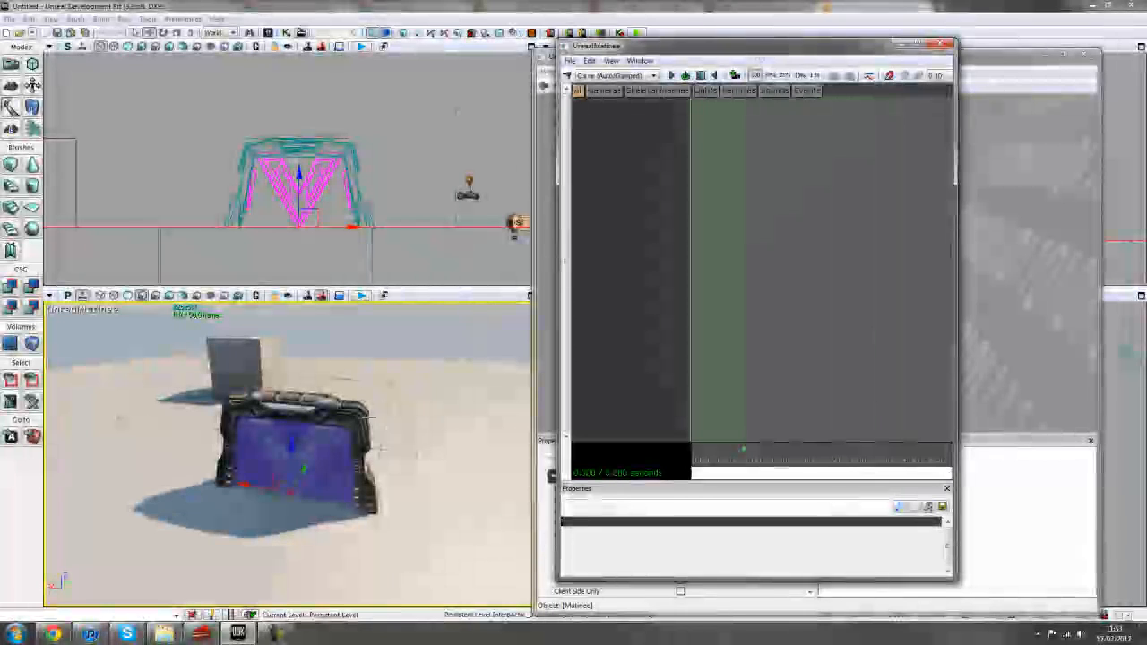
Step: With the door panel selected, add a new empty group named Door in Matinee
click(326, 457)
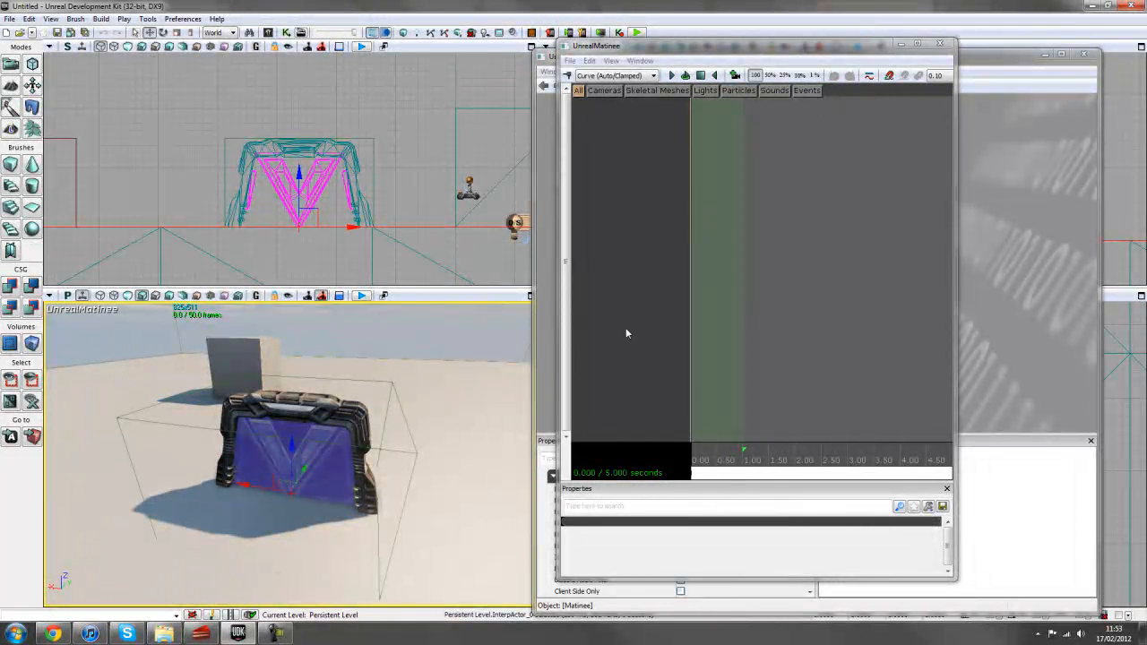
right_click(614, 177)
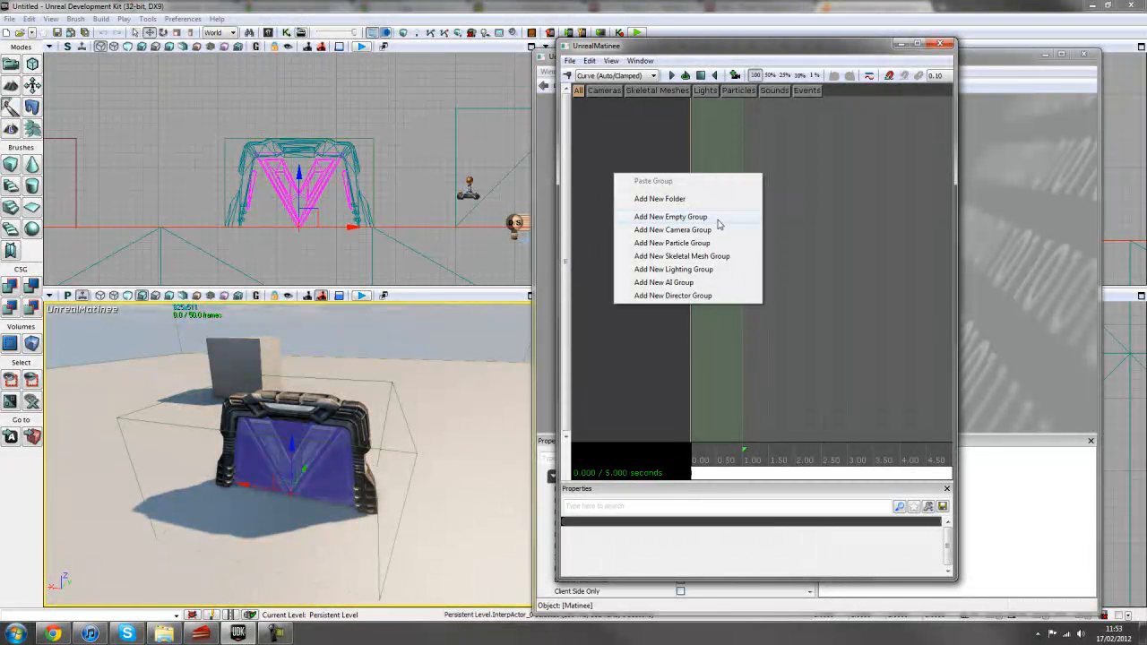
click(681, 217)
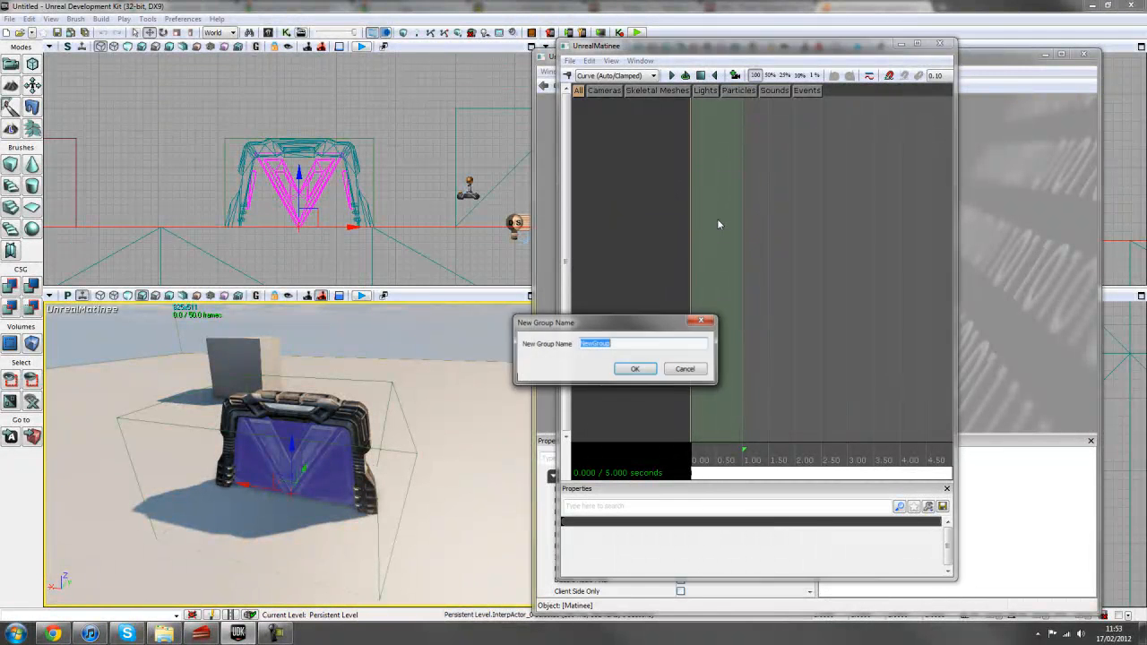
text(Door)
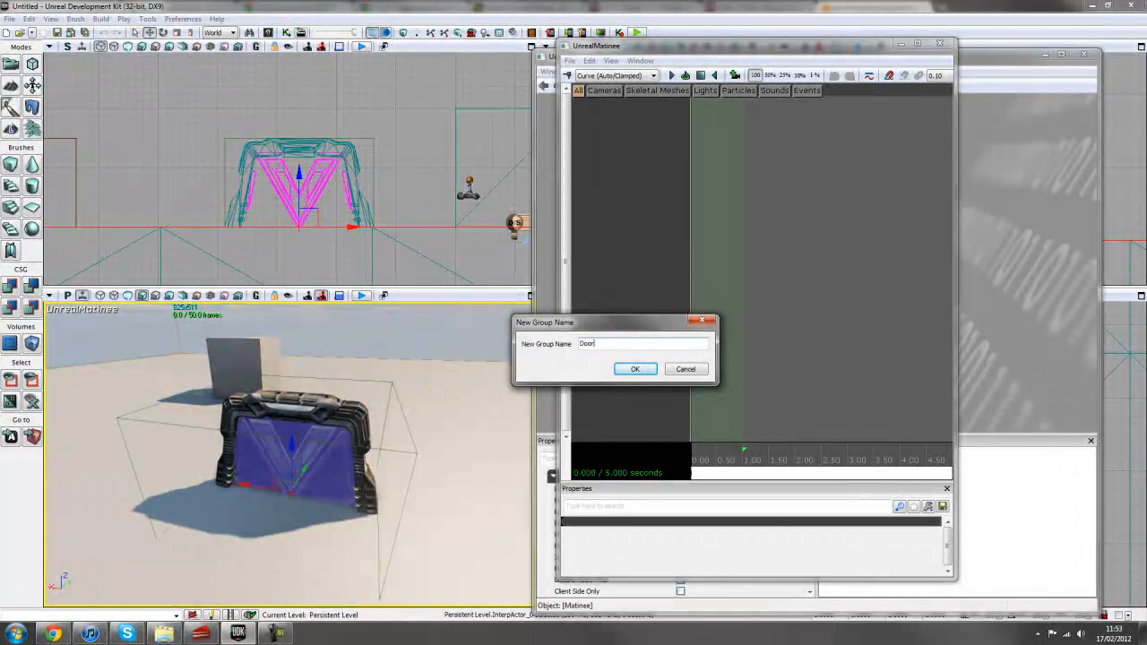
key(Return)
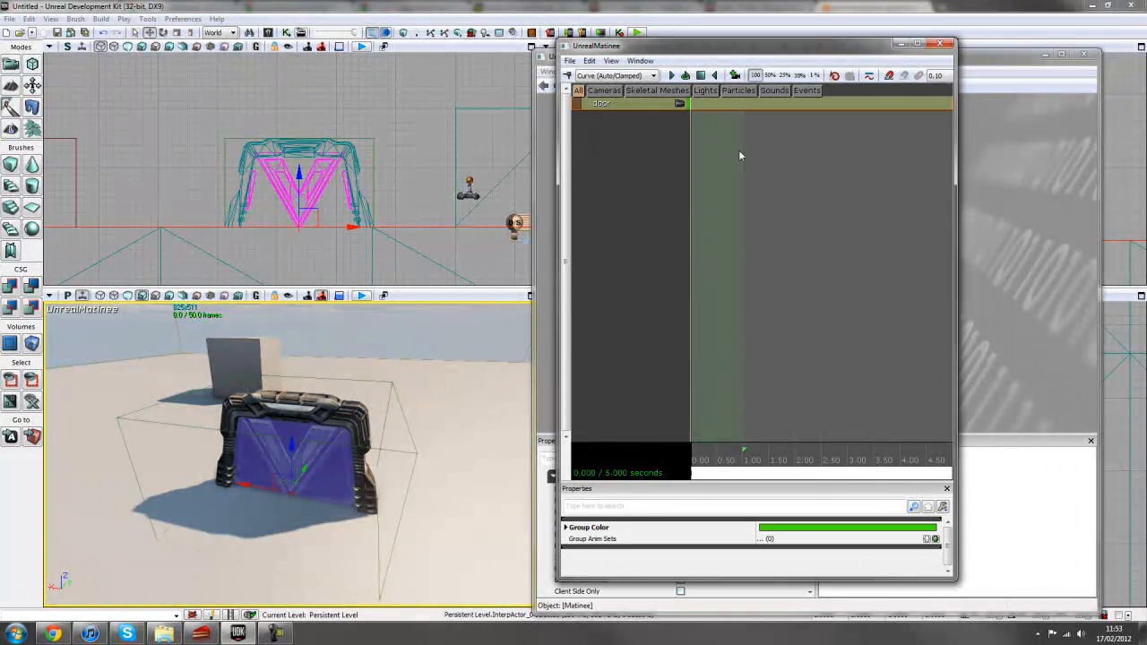
Step: Reposition the Matinee window beside the perspective viewport and enlarge it in width and height
drag(863, 44, 857, 27)
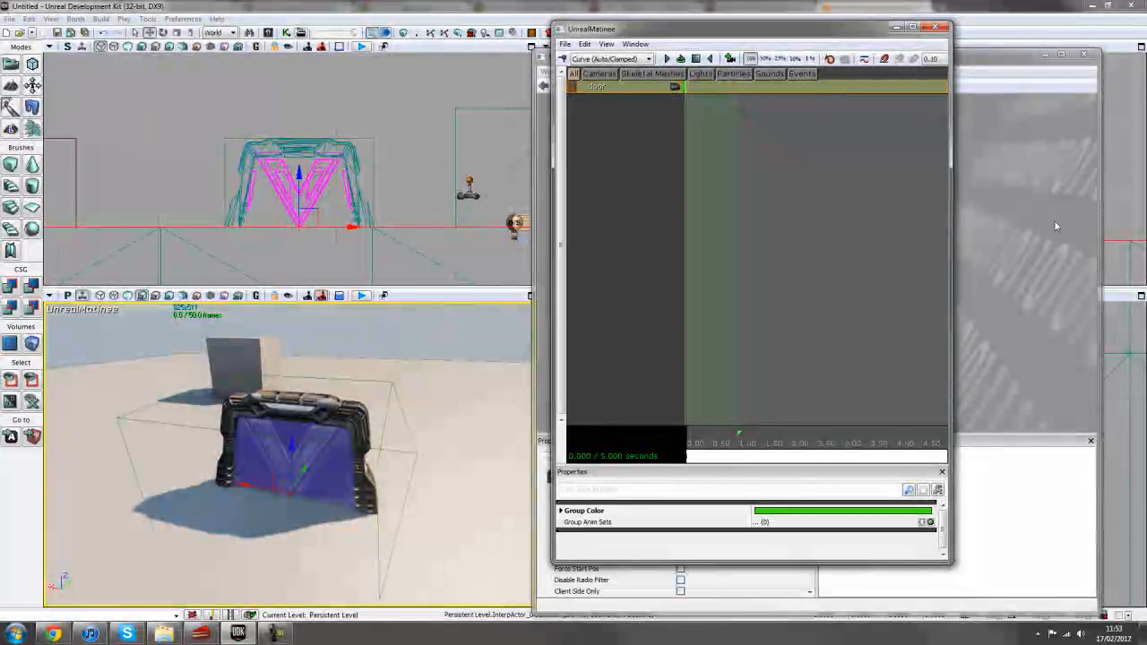
drag(951, 278, 1095, 277)
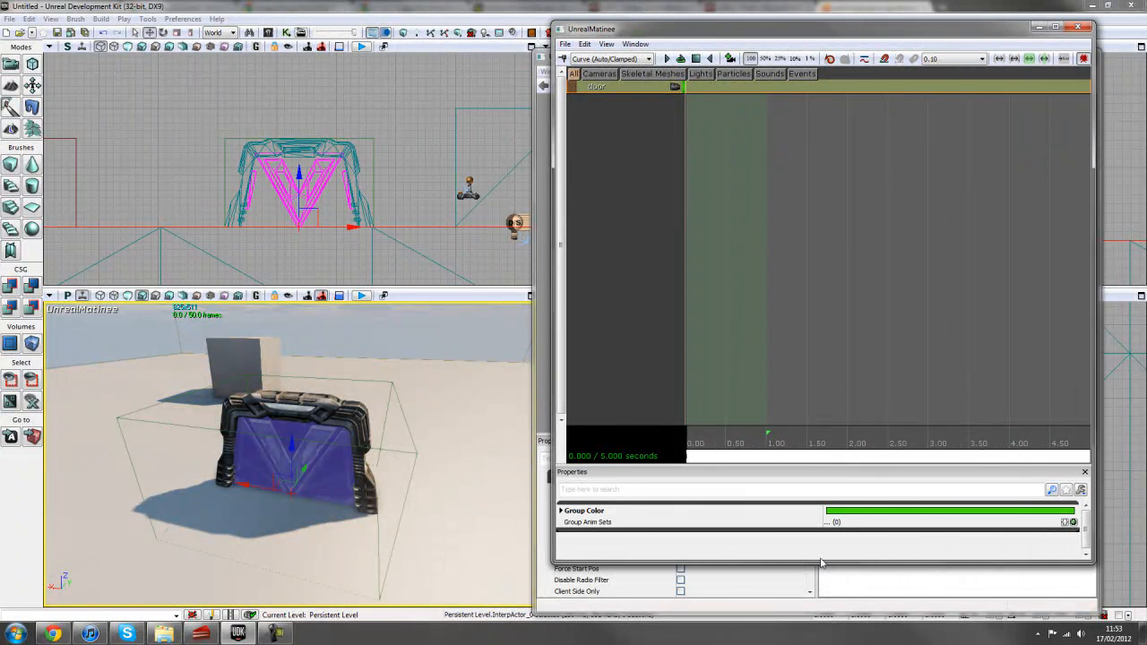
drag(820, 562, 820, 600)
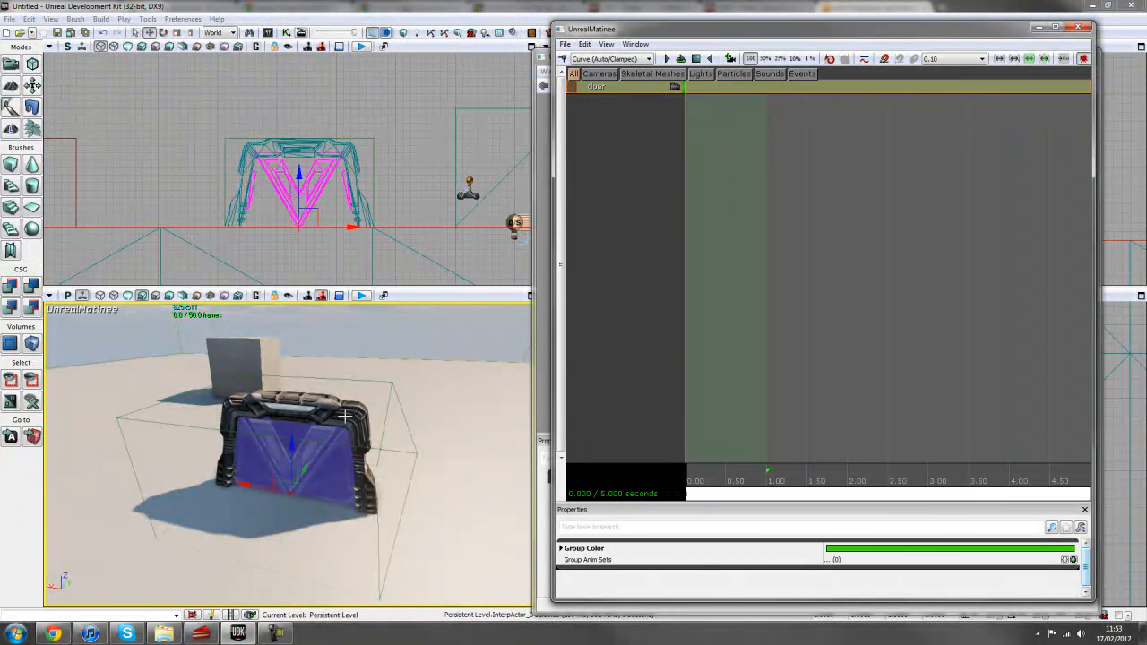
Step: Repeatedly deselect and reselect the Door group to check its link to the door panel in the viewport
click(630, 255)
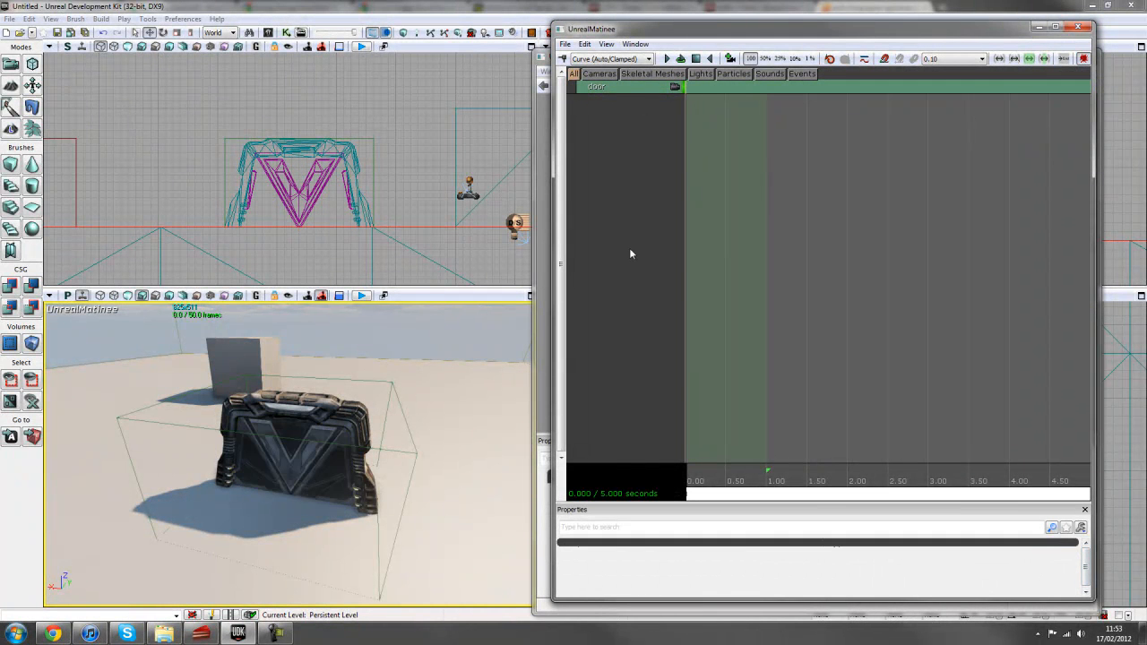
click(627, 88)
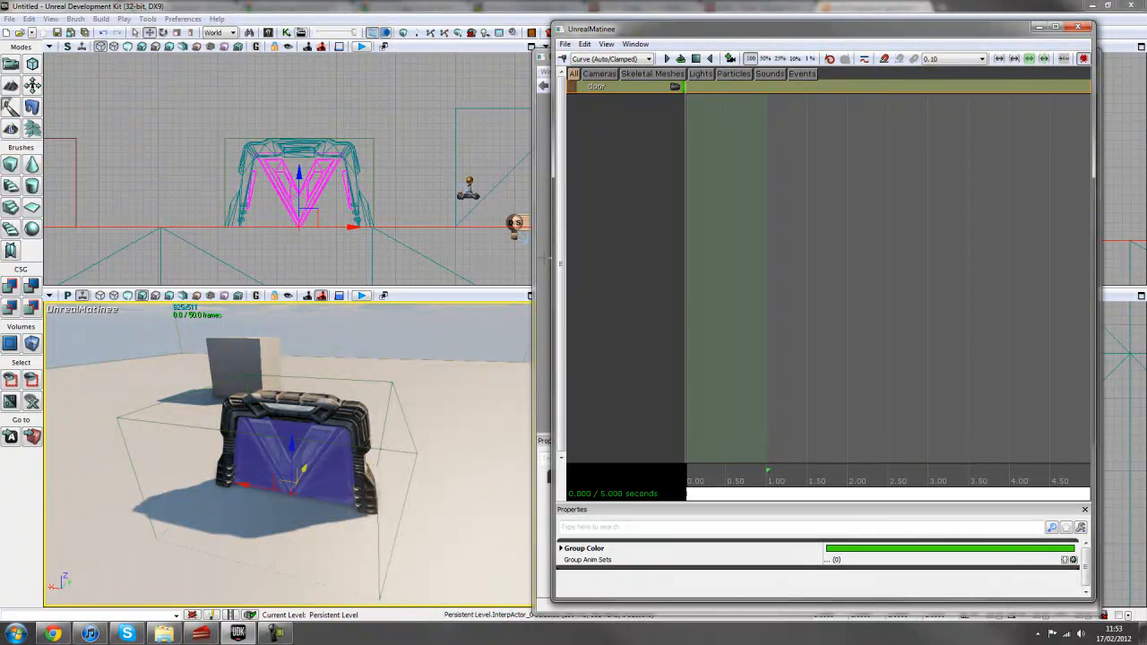
click(603, 205)
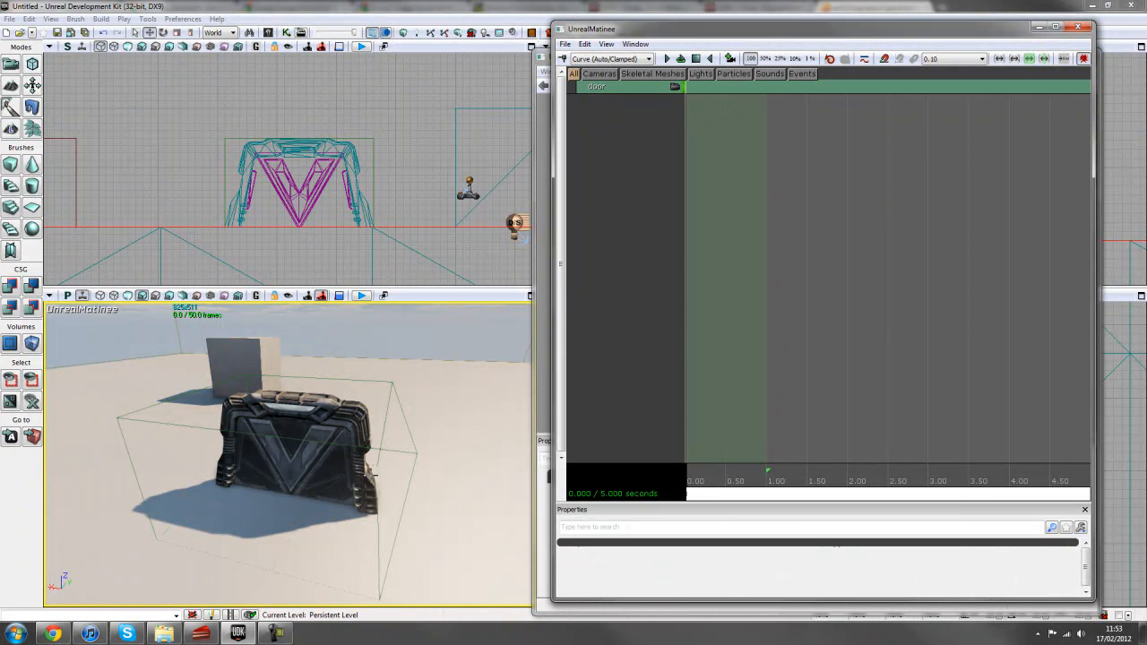
click(609, 87)
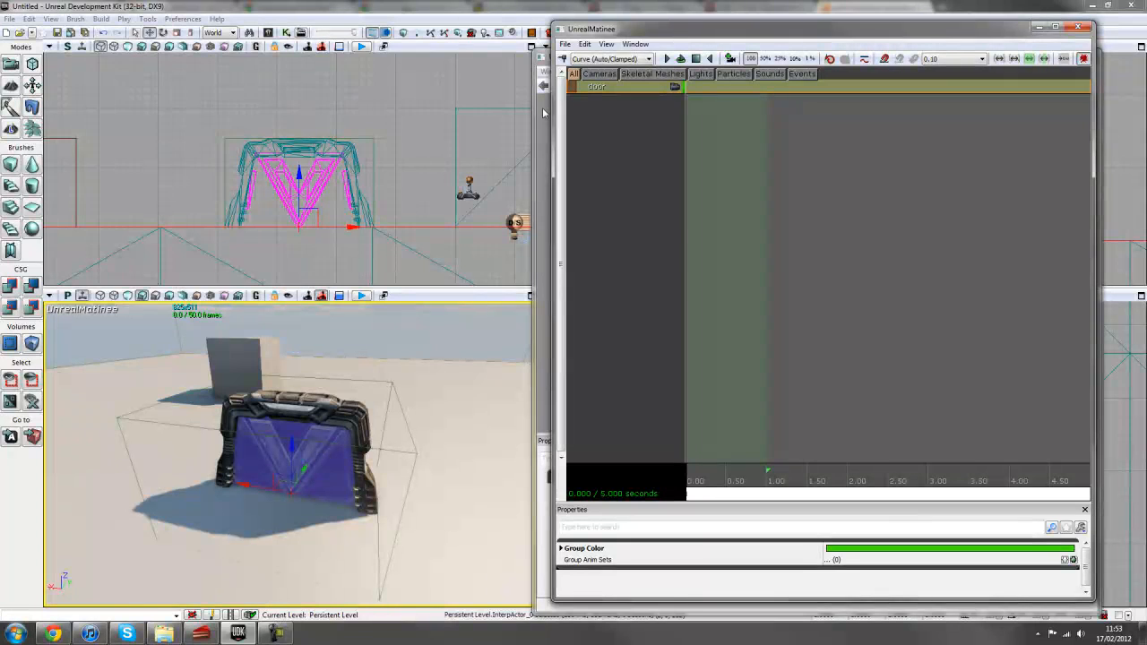
click(333, 470)
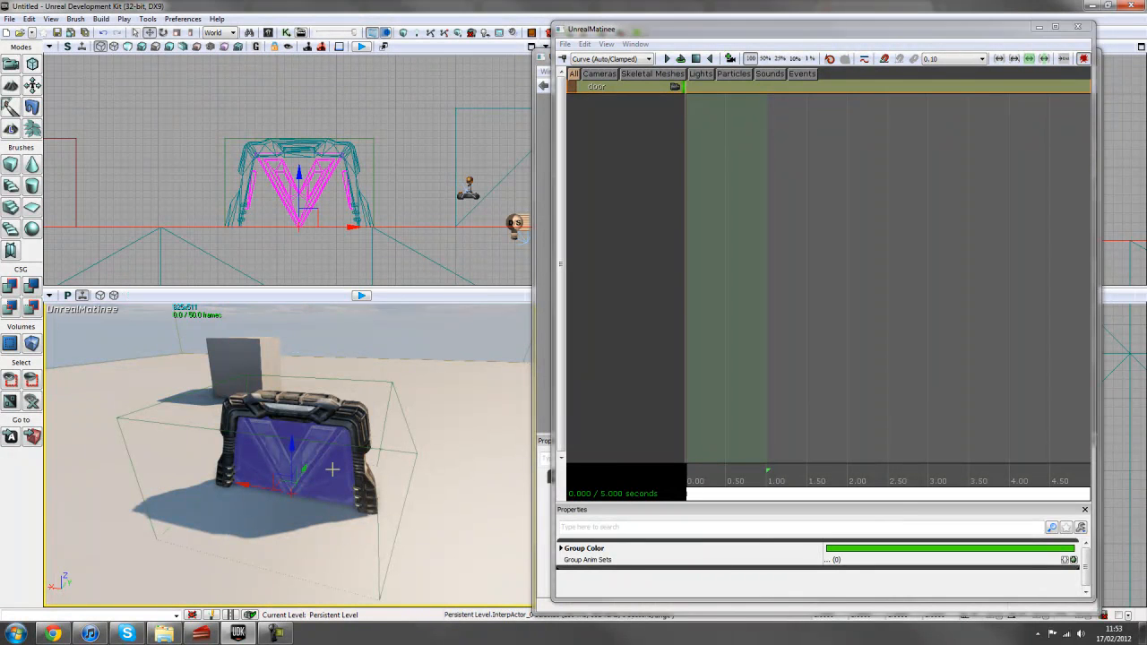
right_click(603, 281)
click(640, 215)
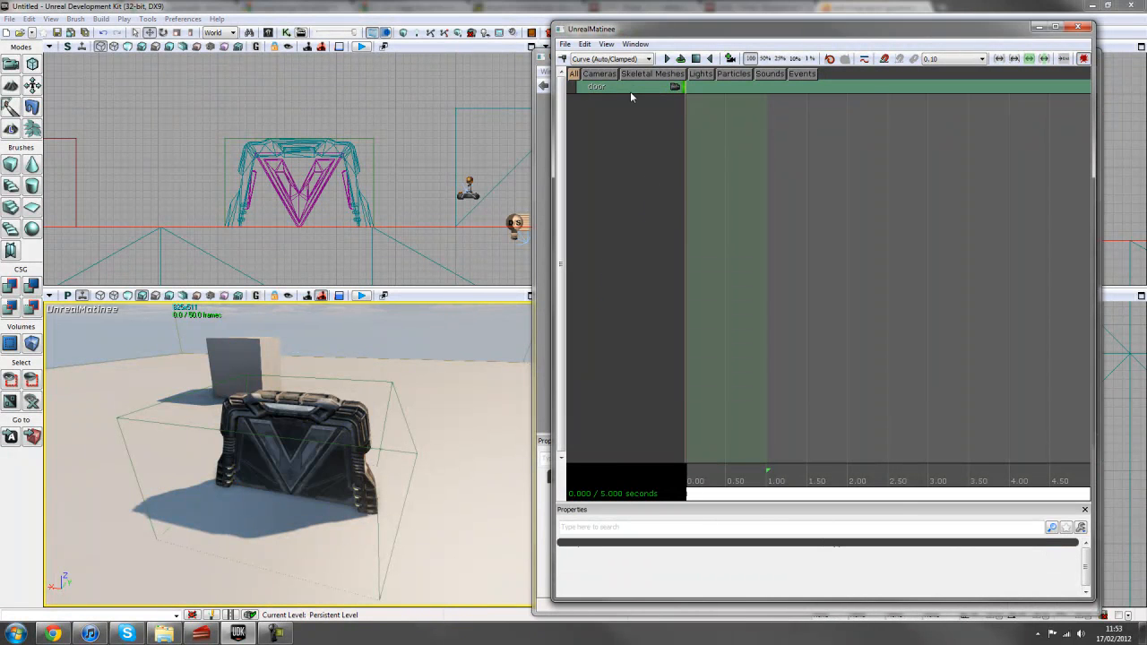
click(630, 89)
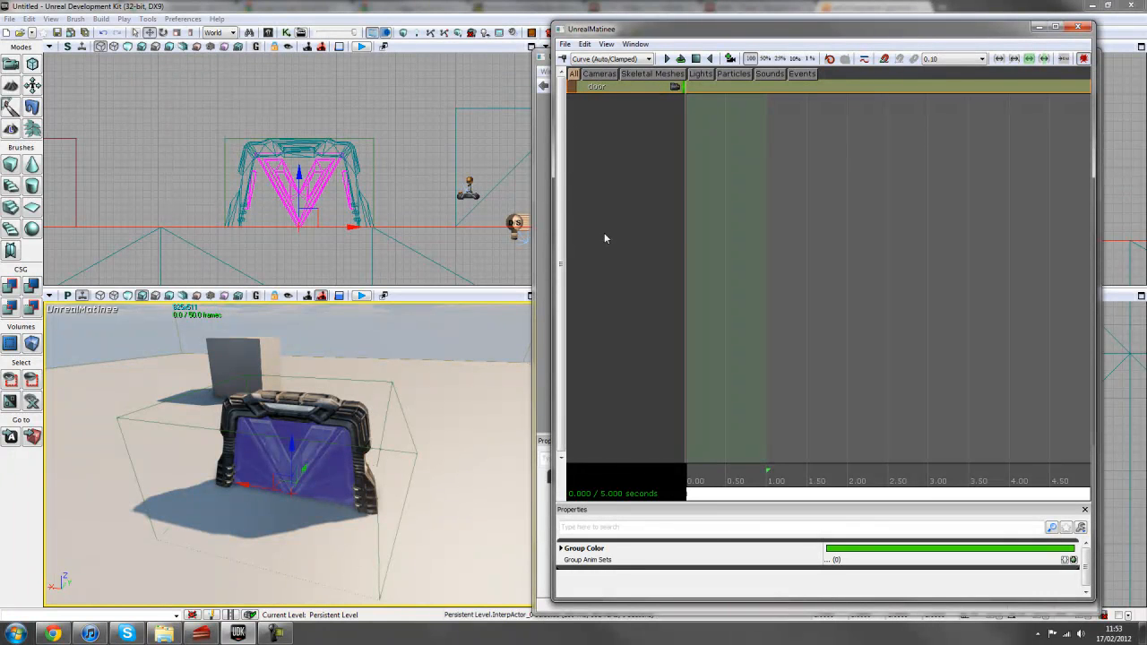
Step: Add a new Movement track to the door group in Matinee and keep that track selected
click(612, 120)
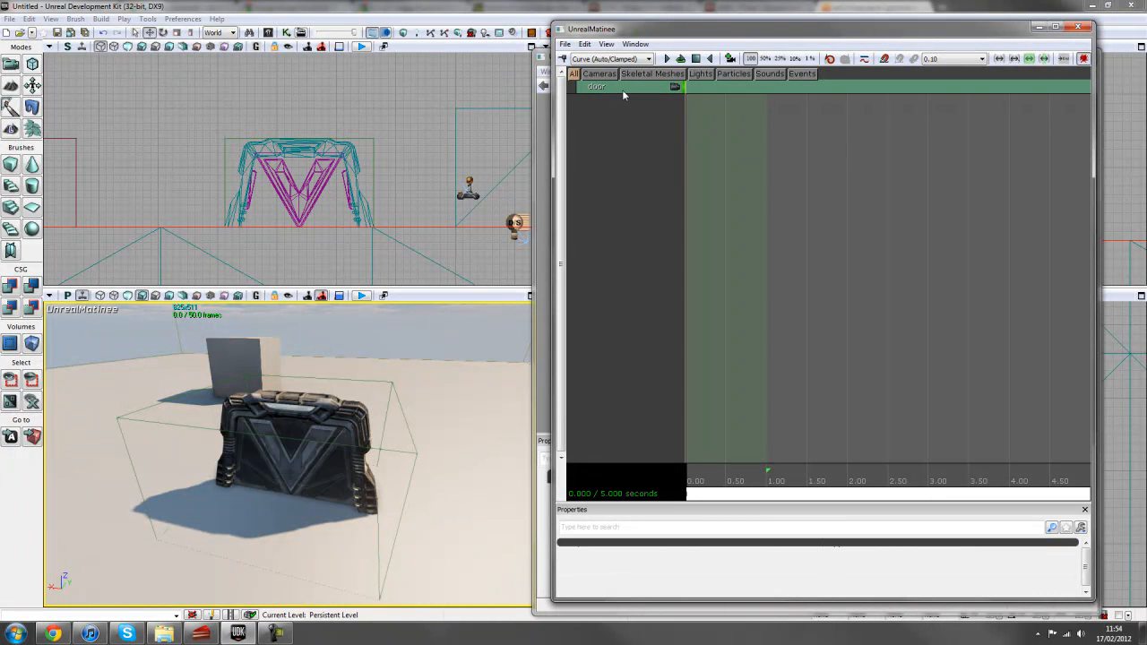
click(622, 89)
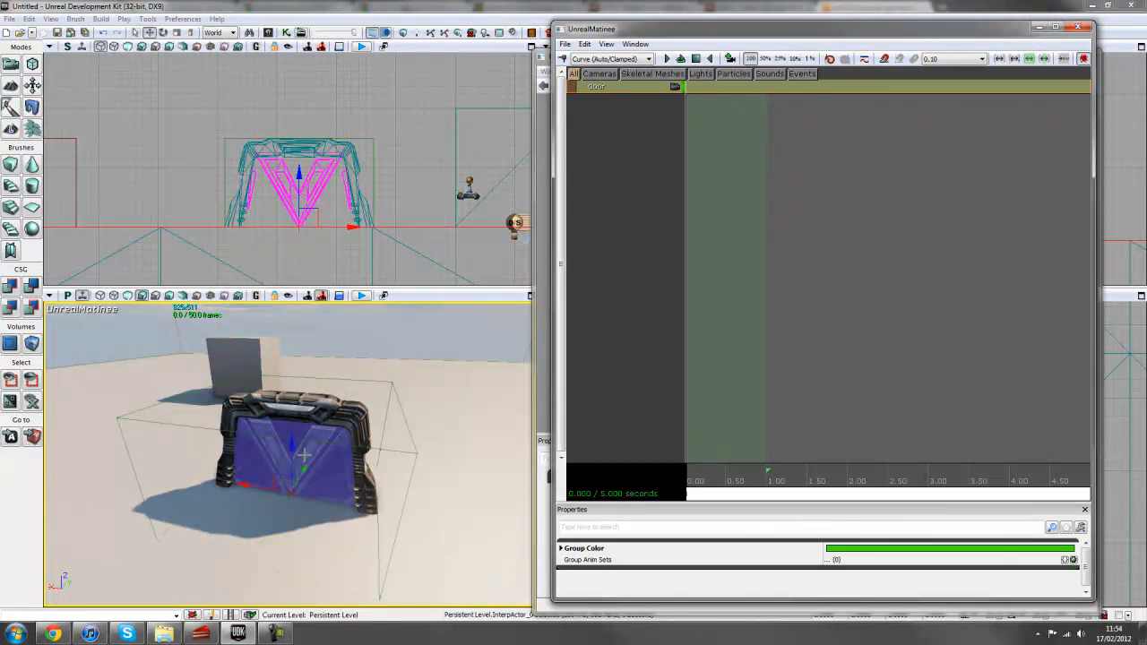
right_click(608, 86)
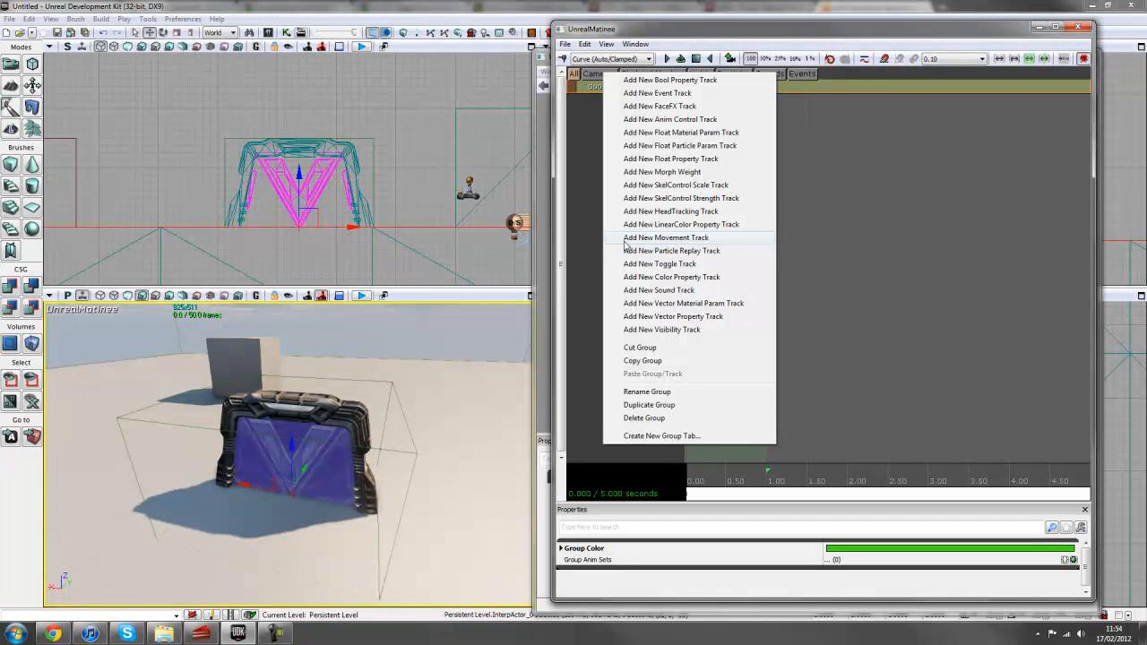
click(698, 241)
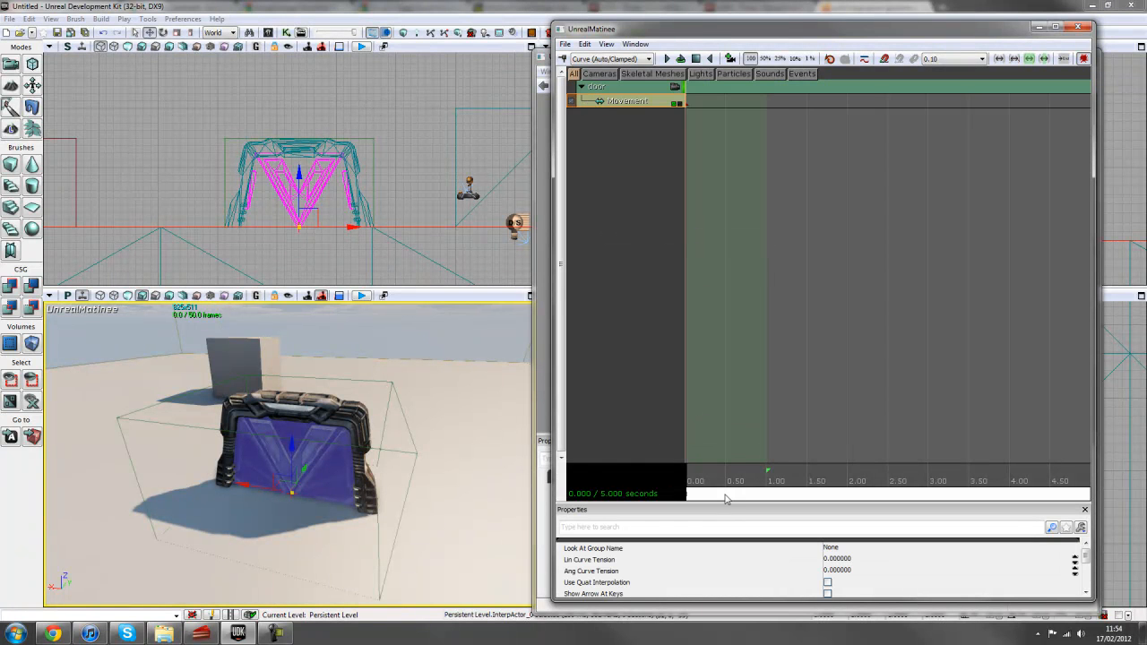
click(627, 186)
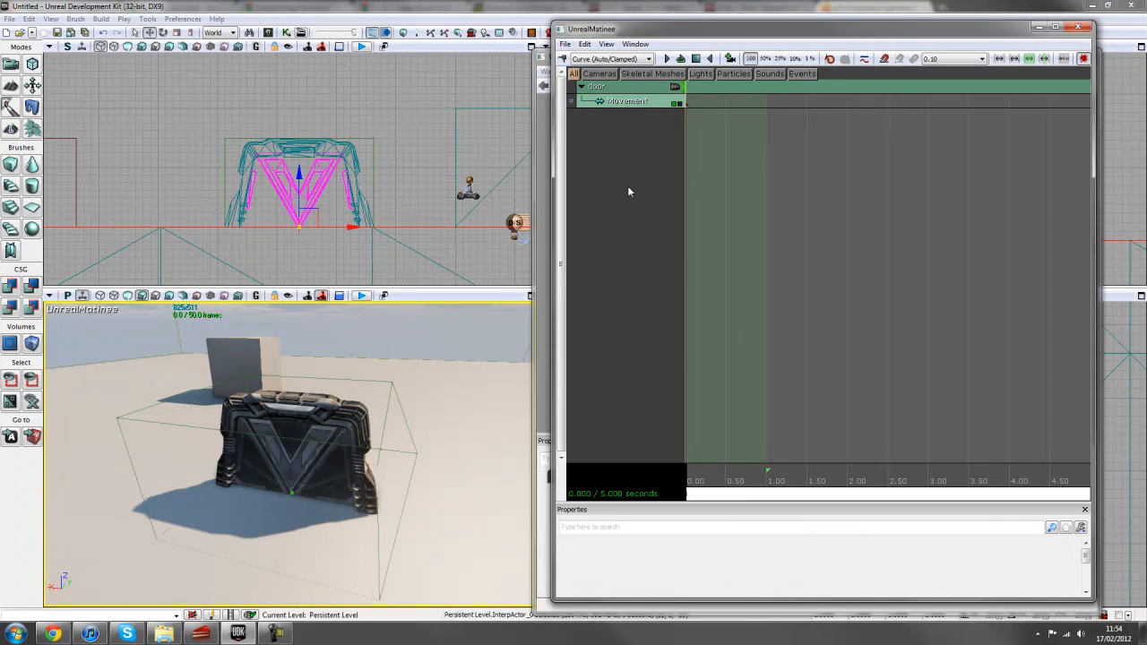
click(613, 105)
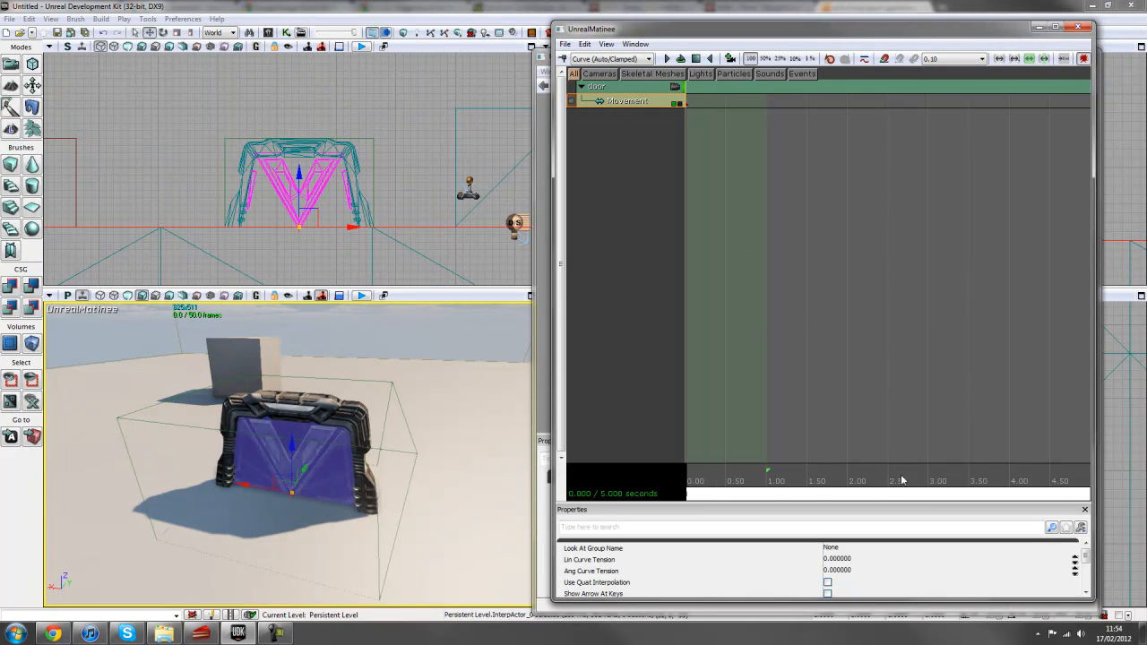
Step: Scrub along the Matinee timeline and shorten the sequence by moving its end marker to about 2.07 seconds
drag(711, 485, 891, 491)
drag(762, 492, 865, 484)
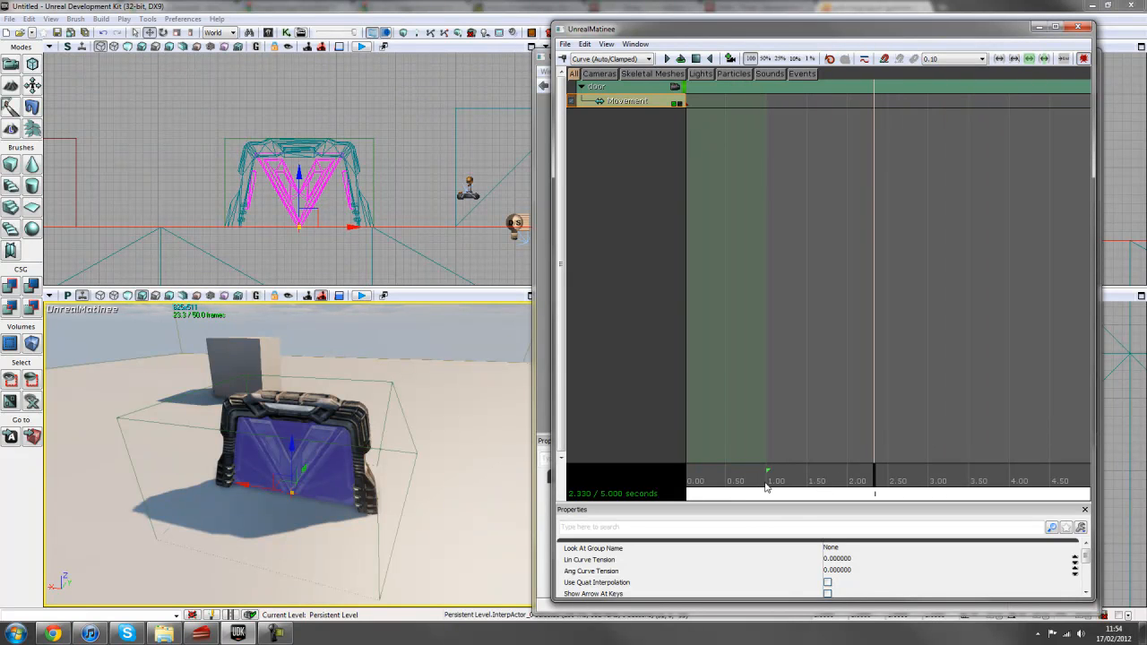
scroll(765, 488, down, 1)
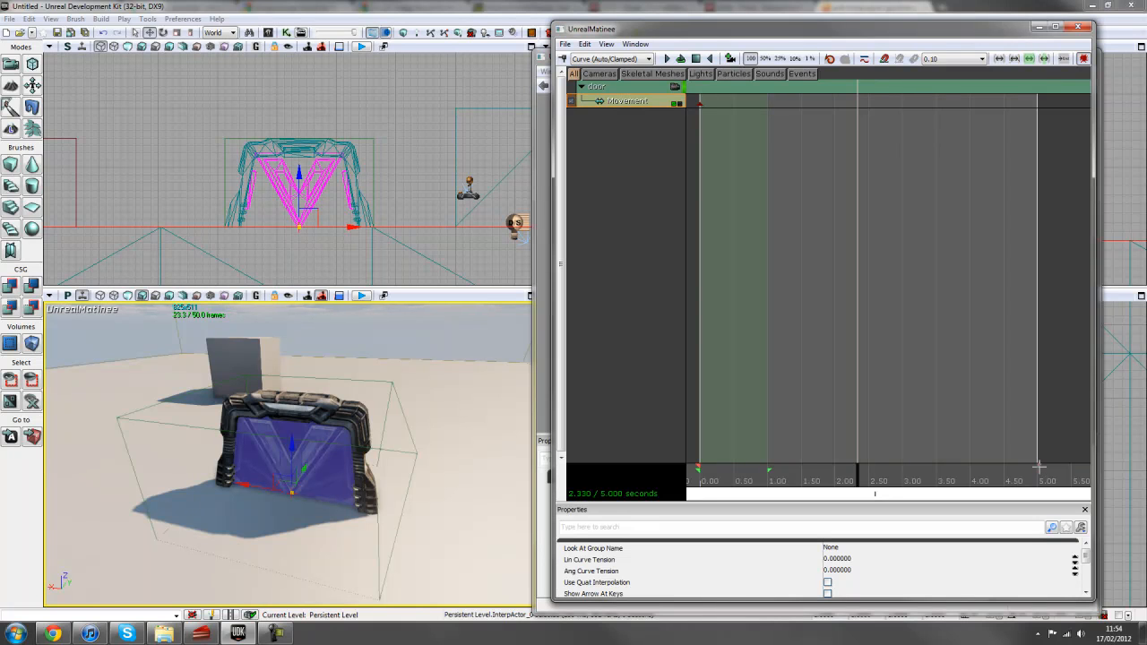
drag(1039, 464, 842, 470)
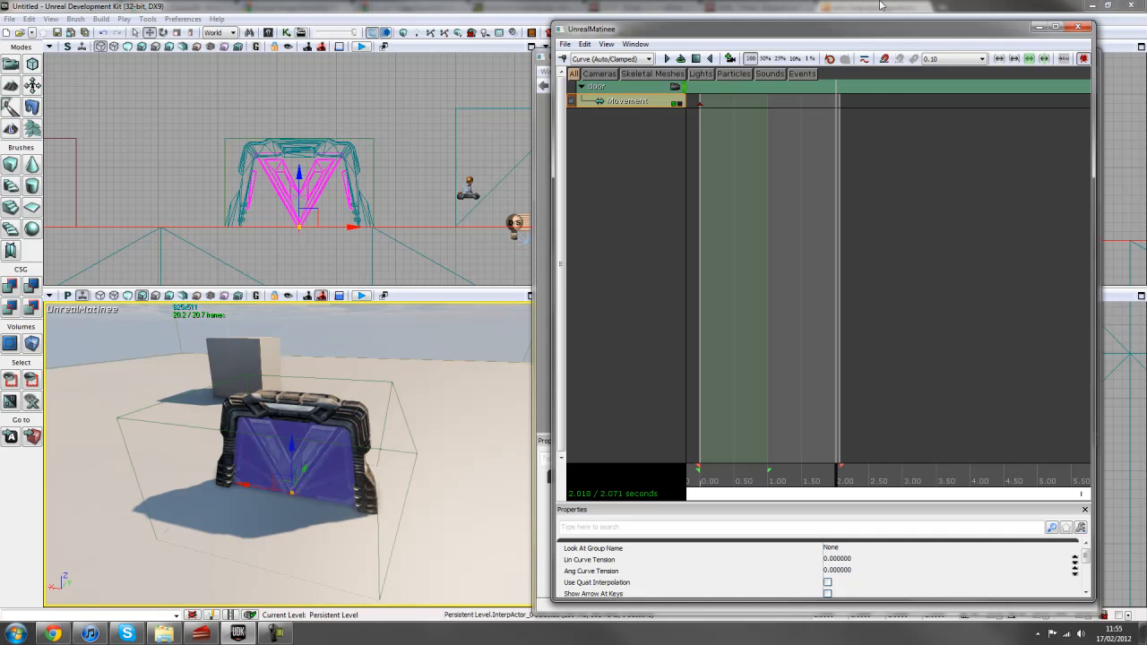
Step: Turn on timeline snapping at a 0.50 interval and snap the sequence's end marker to 2.00 seconds
click(885, 59)
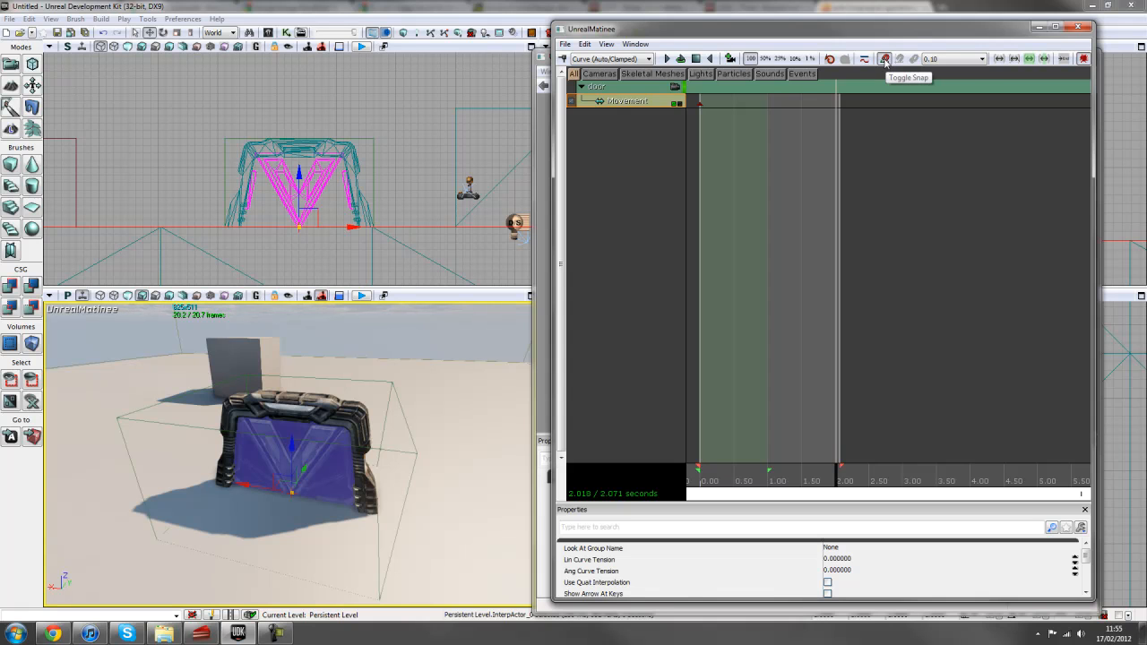
click(964, 59)
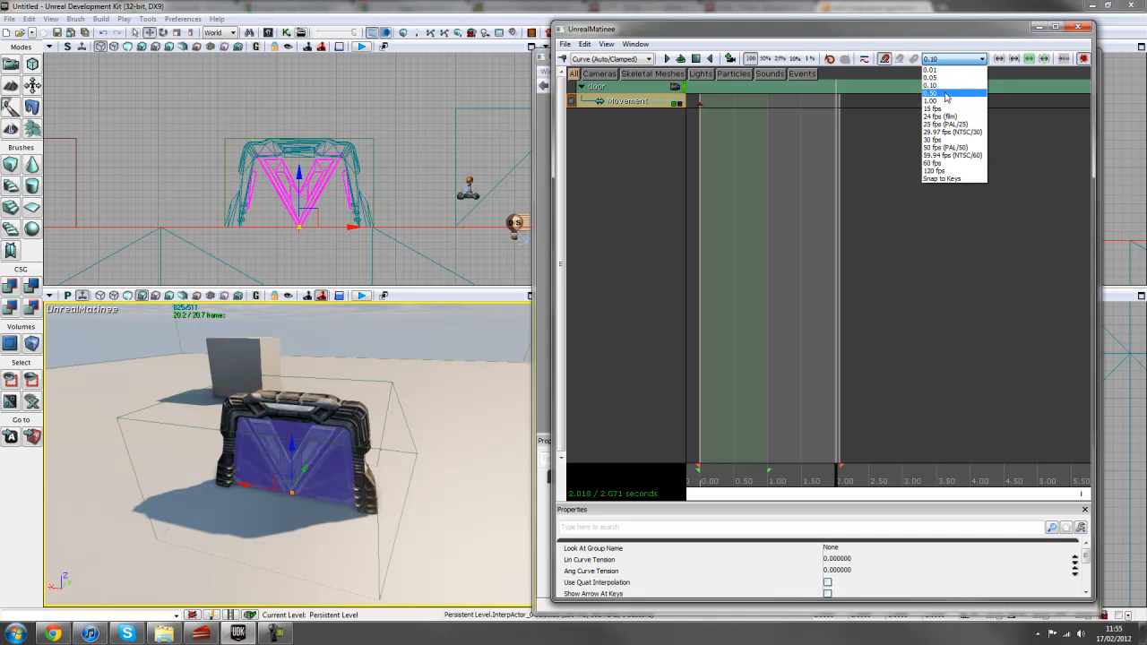
click(945, 93)
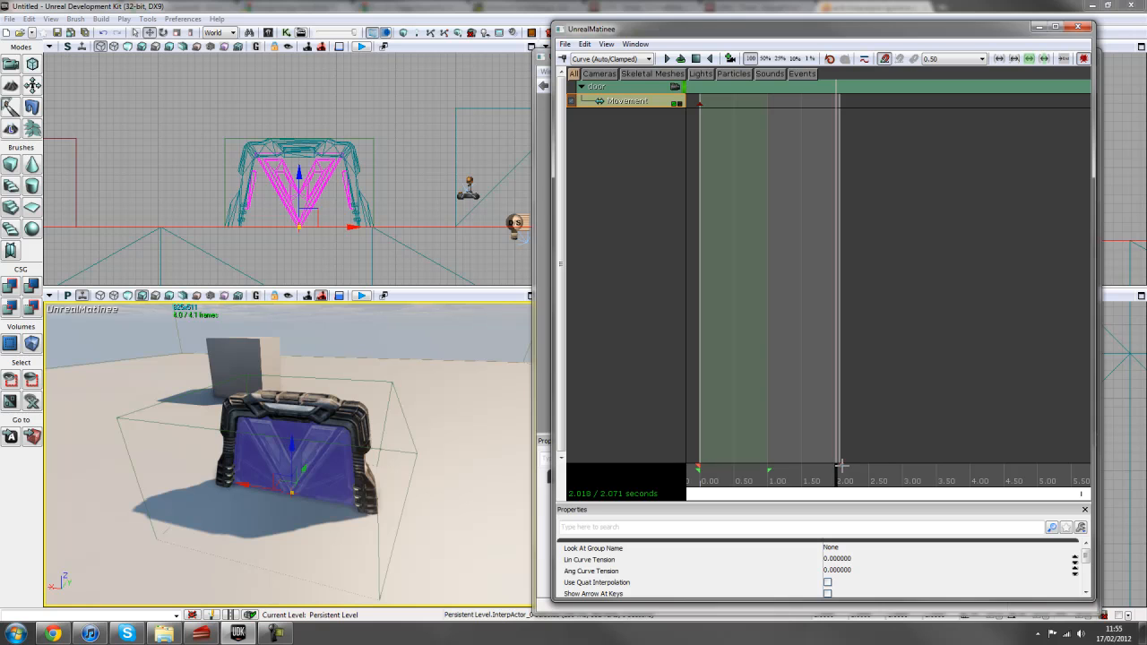
mouse_move(841, 466)
mouse_down()
mouse_move(900, 467)
mouse_move(839, 466)
mouse_up()
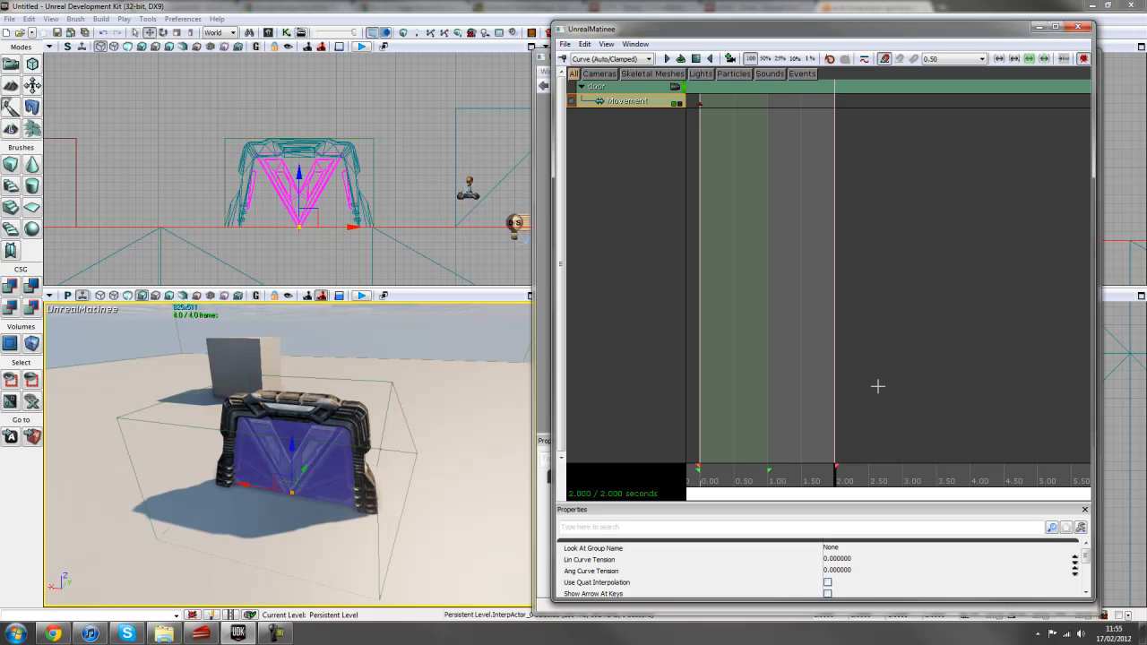
scroll(877, 387, down, 1)
scroll(877, 386, down, 3)
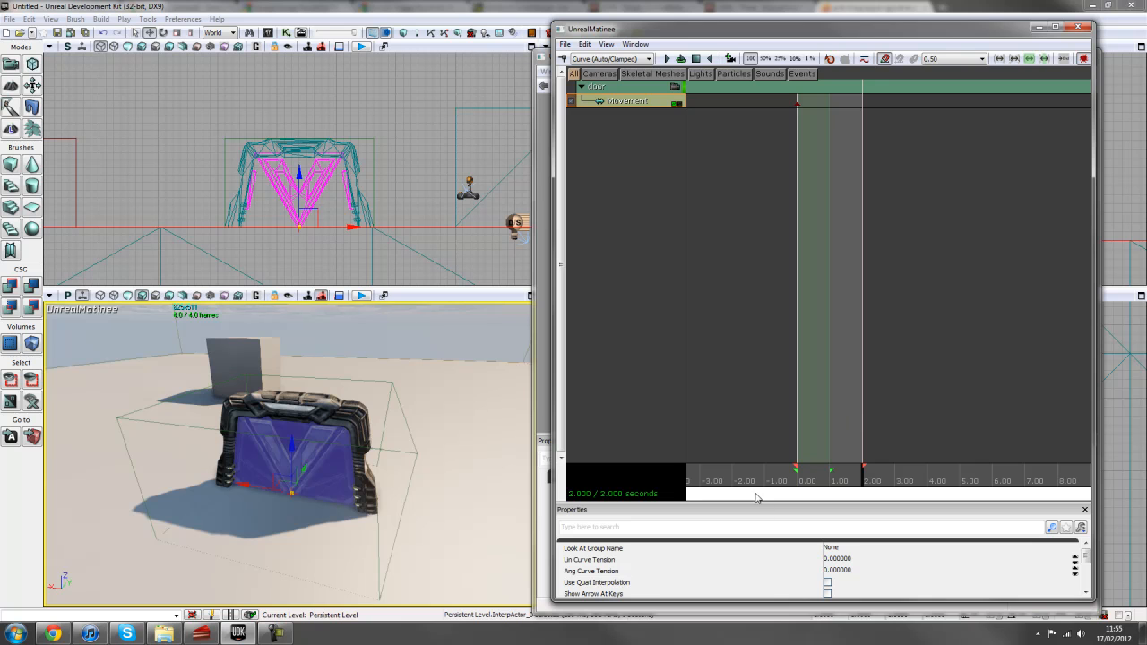
drag(756, 498, 959, 489)
scroll(957, 484, down, 2)
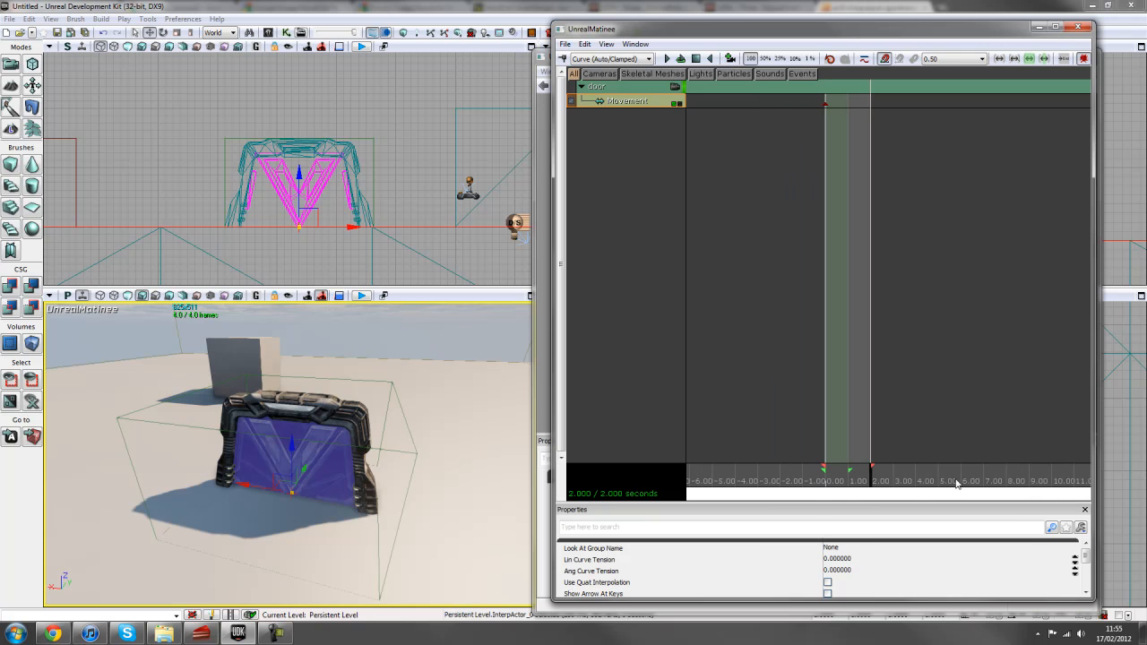
scroll(957, 484, down, 1)
drag(808, 499, 955, 490)
scroll(941, 479, up, 3)
scroll(811, 470, up, 1)
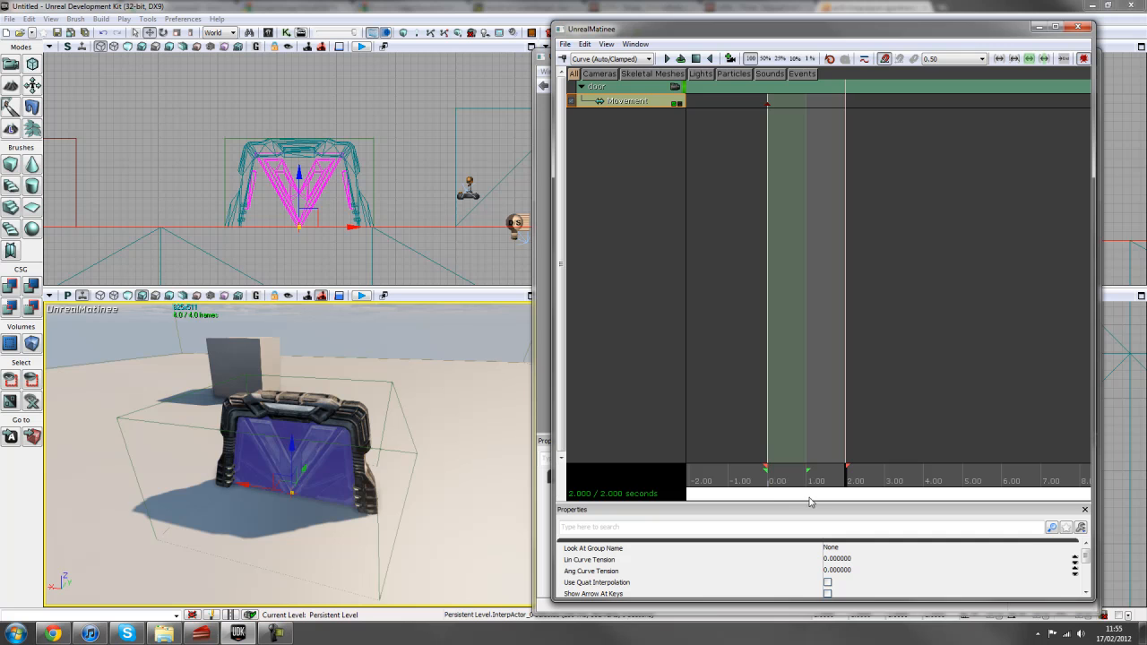
drag(846, 392, 853, 389)
scroll(817, 342, up, 2)
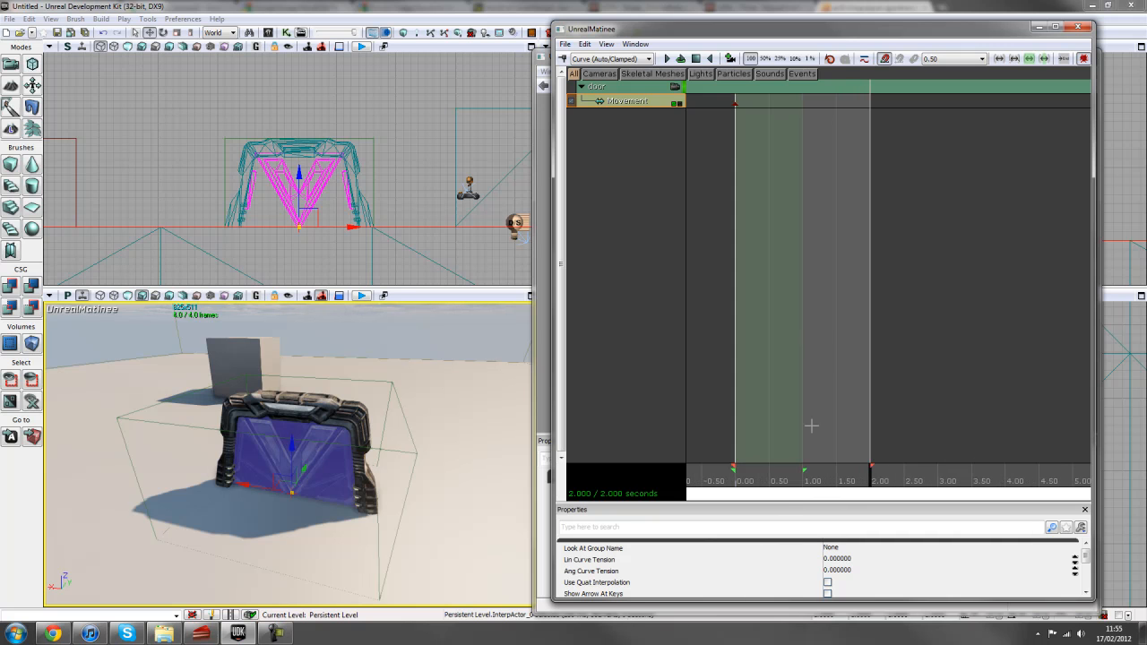
drag(788, 502, 1048, 486)
scroll(777, 441, up, 2)
Step: Add a keyframe to the Movement track at 2.00 seconds, undoing the first one and adding it again
click(780, 482)
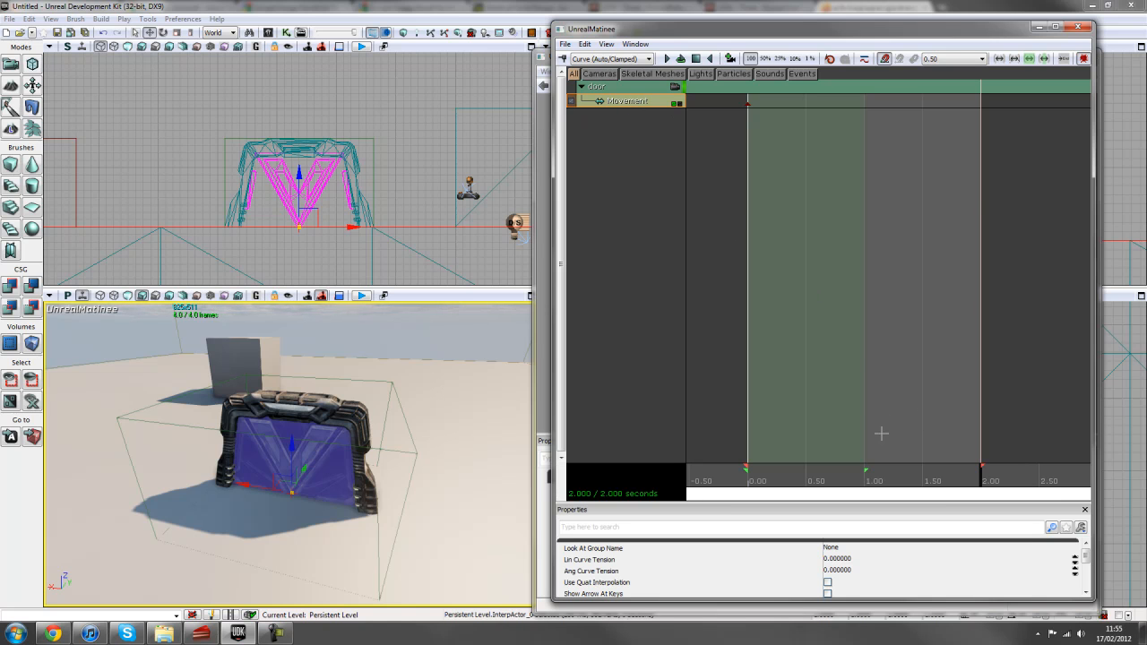
key(Return)
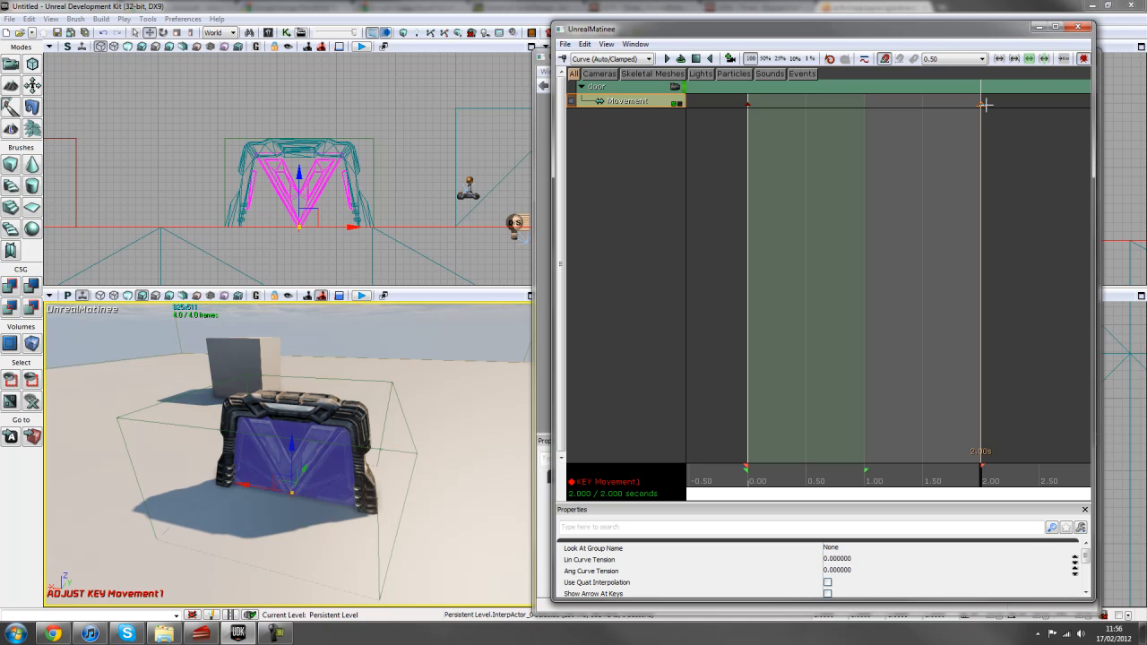
click(999, 138)
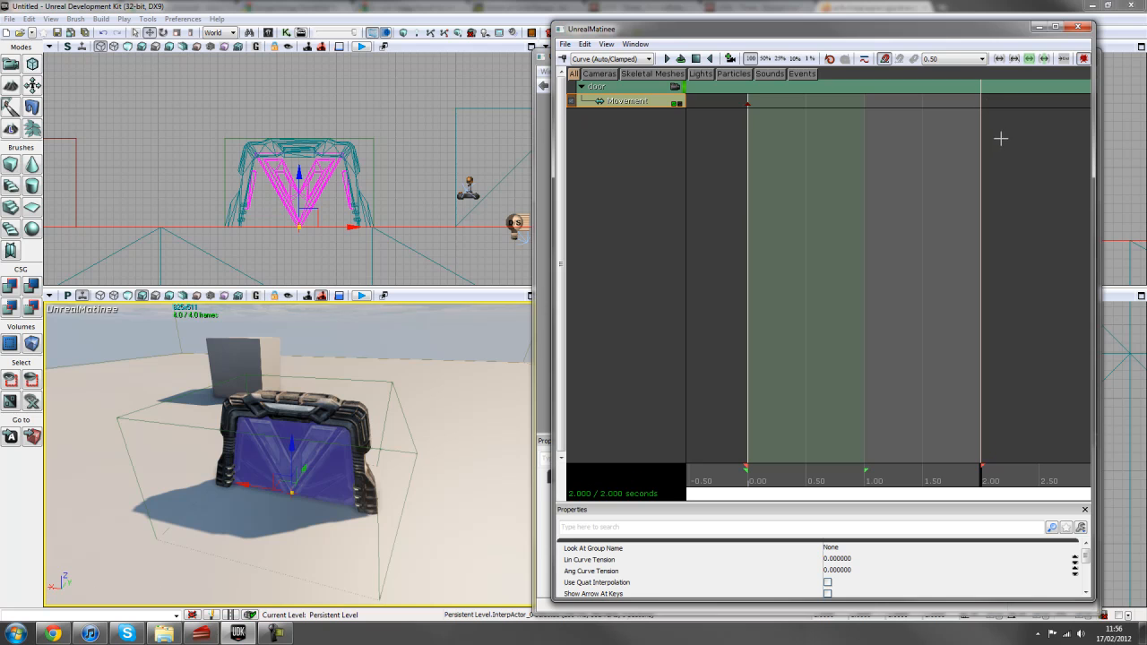
click(563, 58)
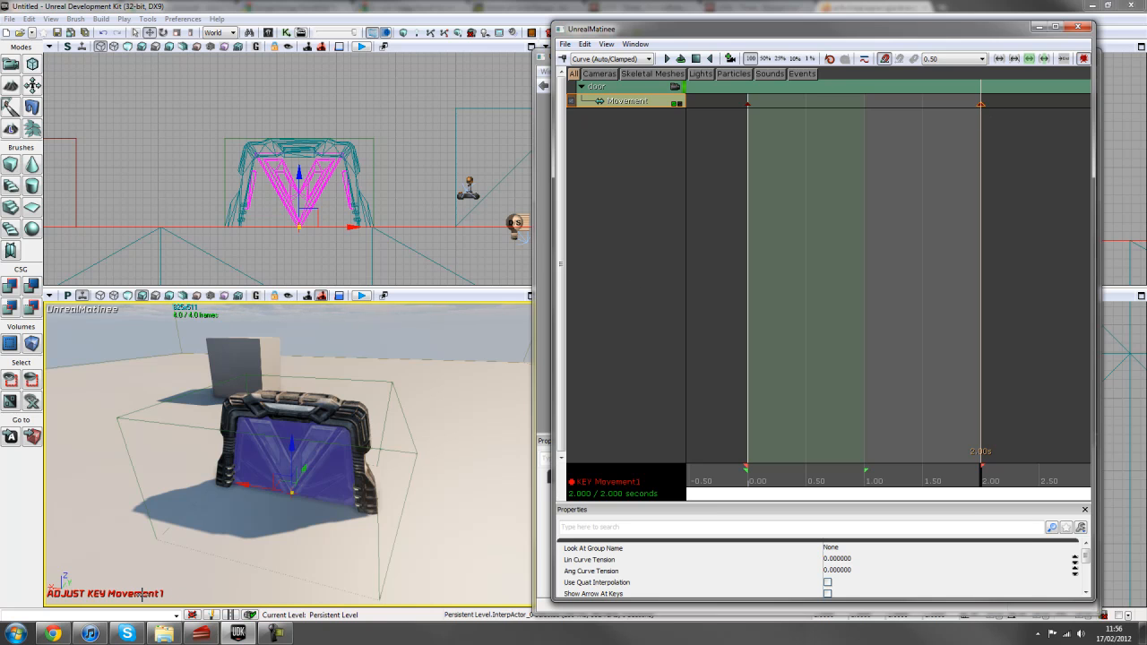
Step: With the 2.00-second key active, raise the door panel vertically until it clears the frame's opening
right_drag(321, 543, 330, 507)
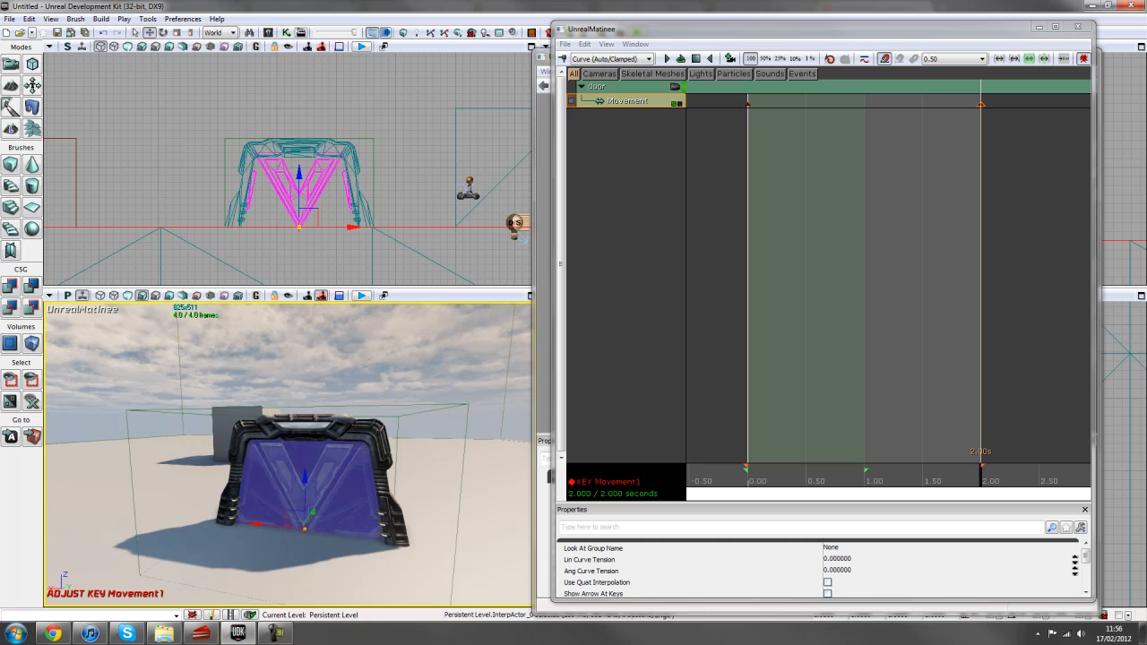
drag(319, 531, 320, 509)
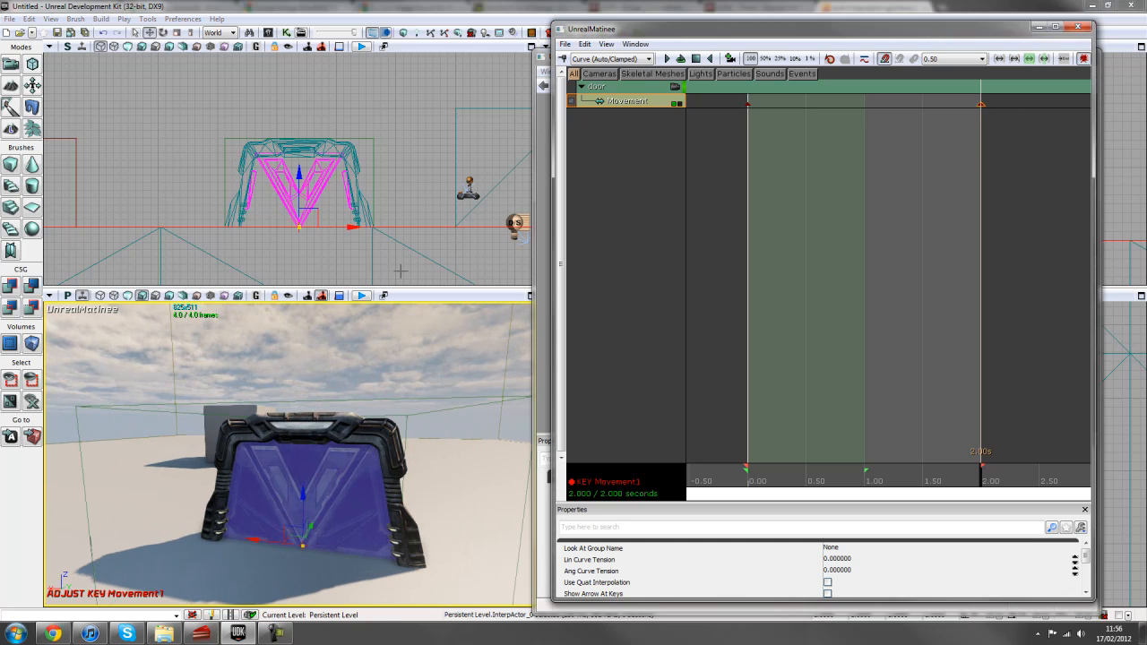
click(305, 494)
drag(304, 495, 318, 381)
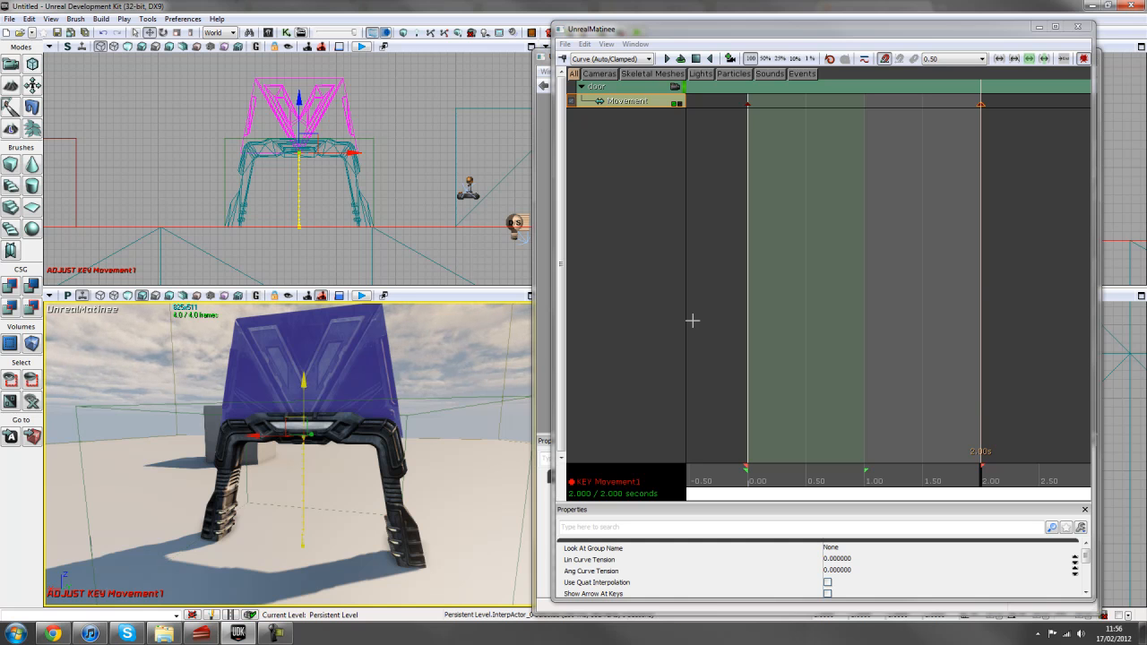
Step: Reselect the 2.00-second key to check the raised door position, and preview the Matinee playback
click(653, 280)
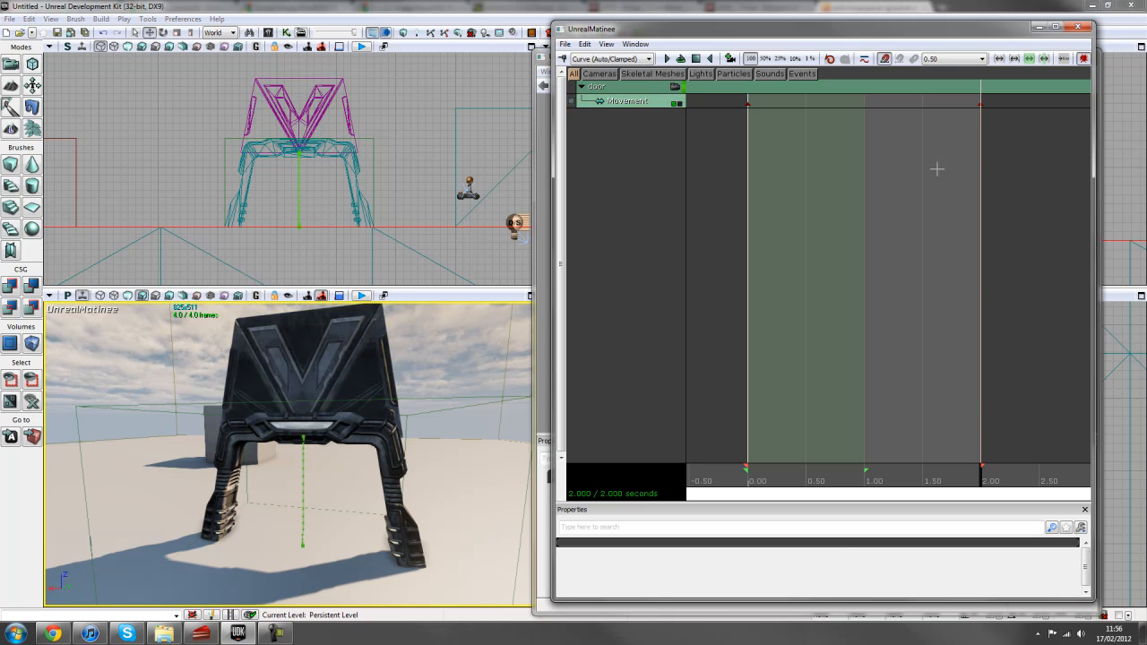
click(980, 105)
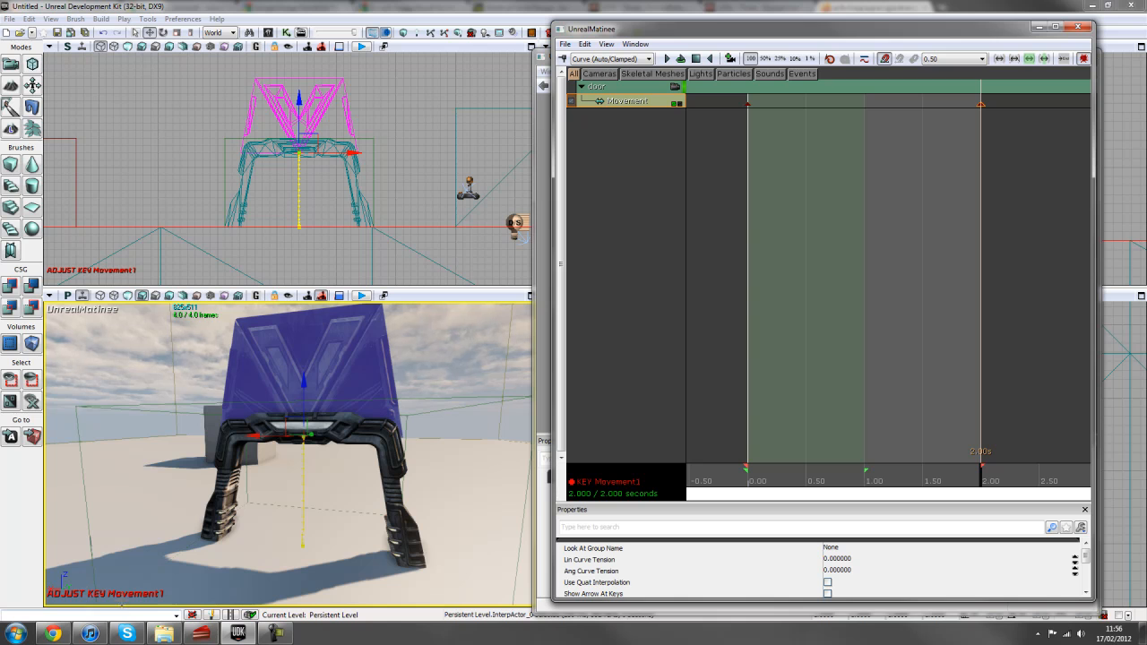
click(651, 298)
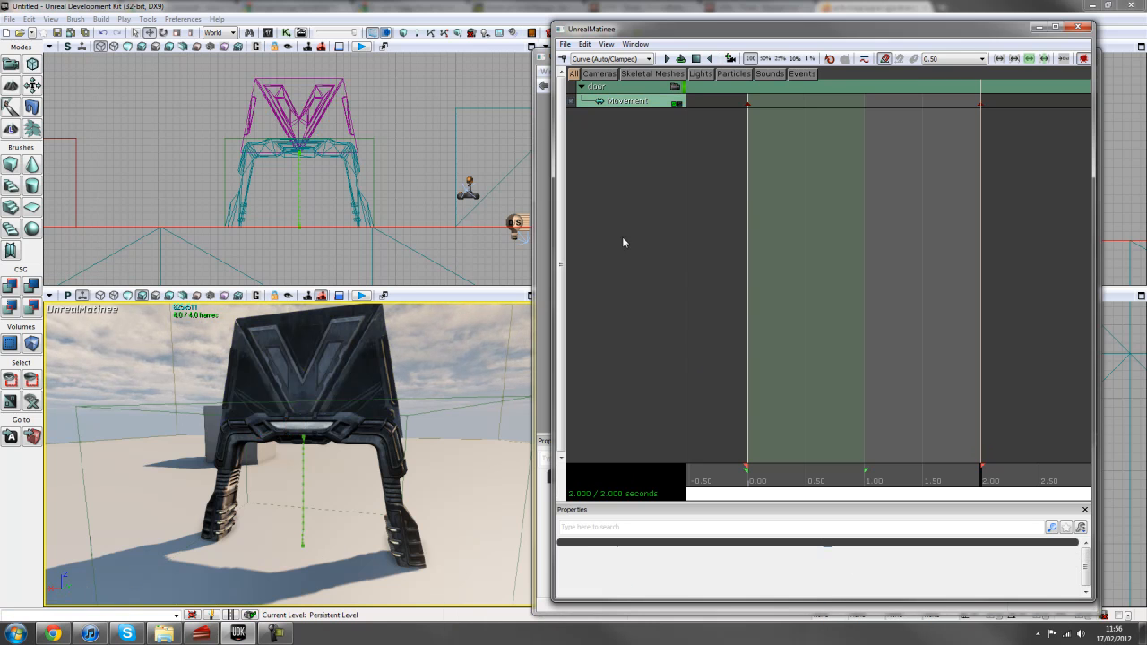
click(697, 59)
click(667, 59)
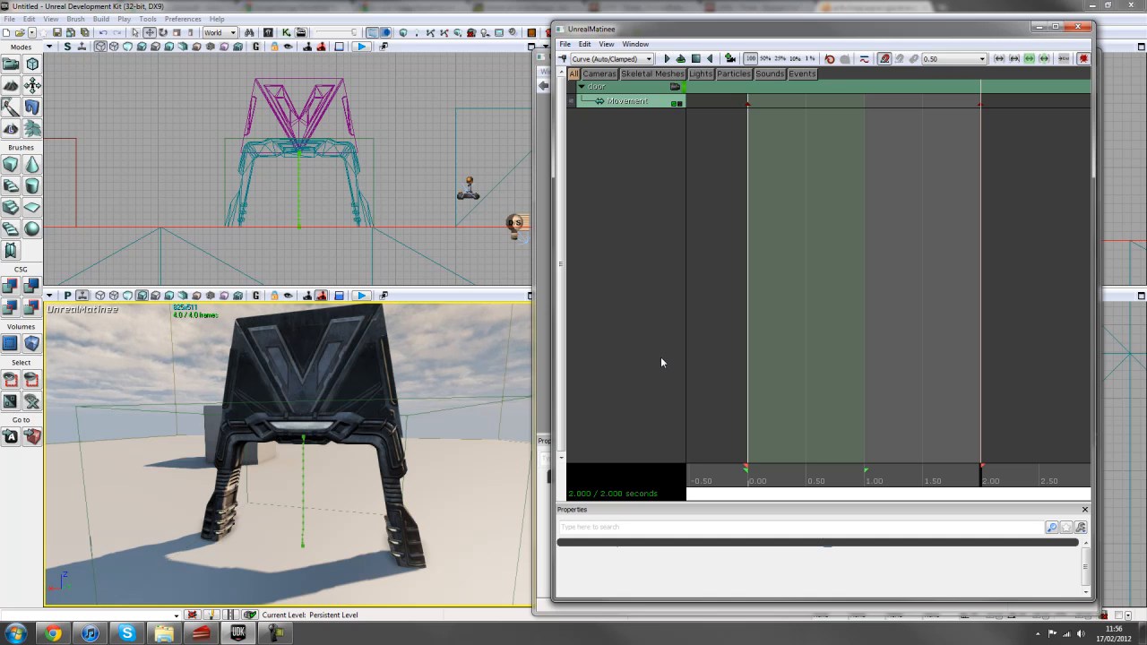
Step: Close Matinee and connect the trigger volume event's Touched output to the Matinee's Play input in Kismet
click(1078, 28)
click(726, 199)
drag(715, 201, 740, 192)
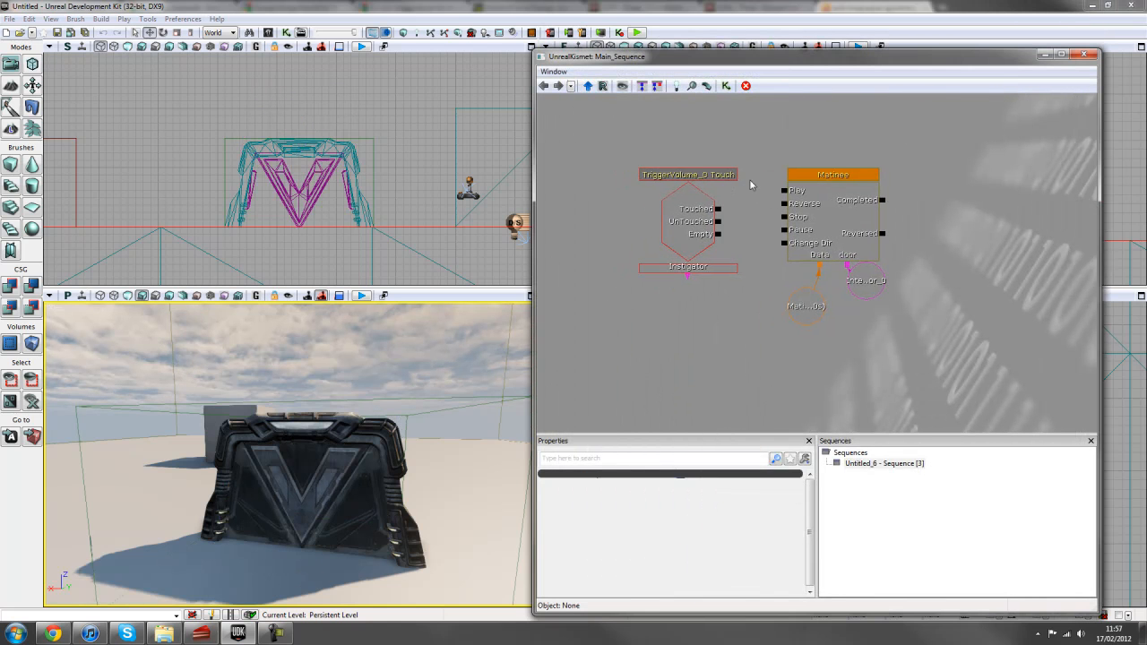
click(692, 234)
click(705, 211)
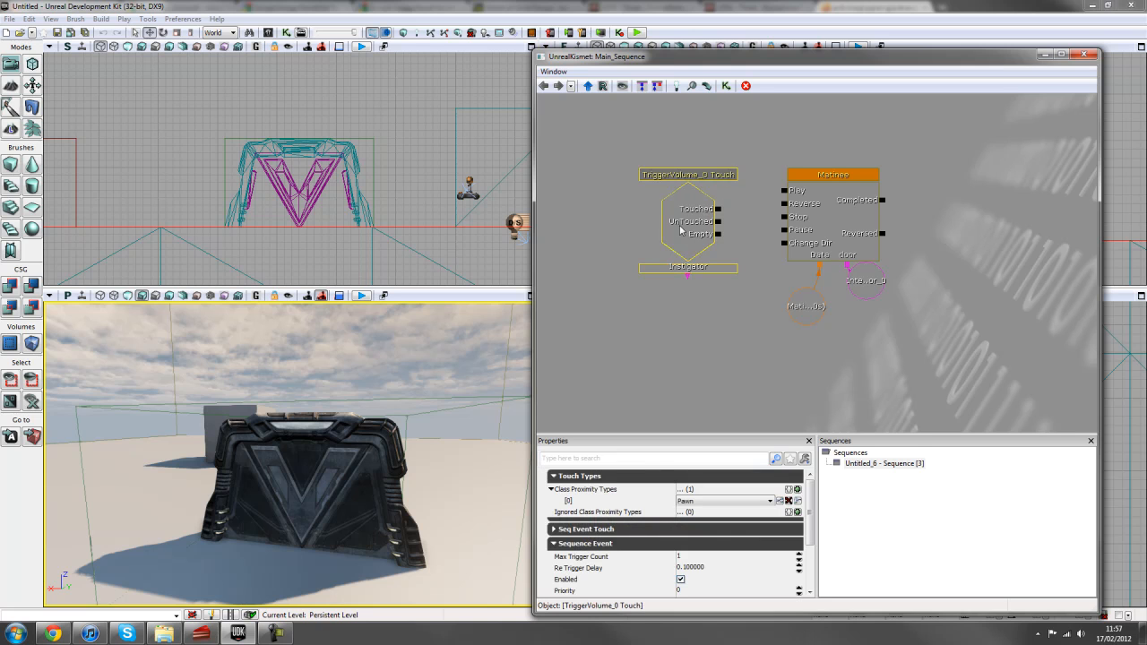
click(827, 208)
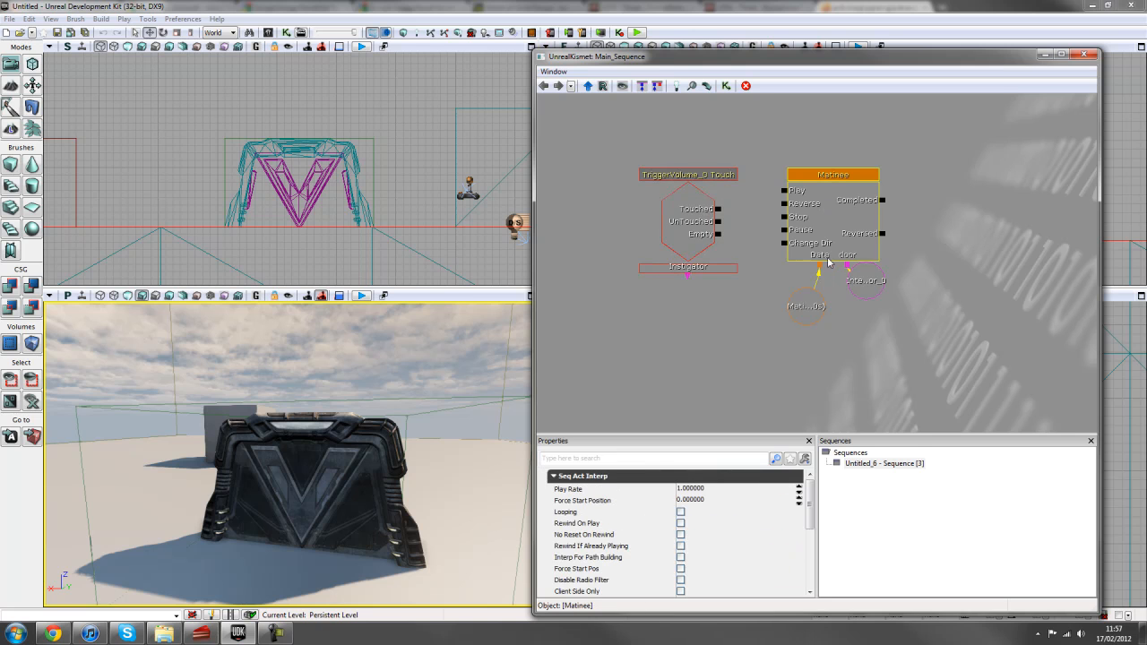
drag(719, 210, 785, 191)
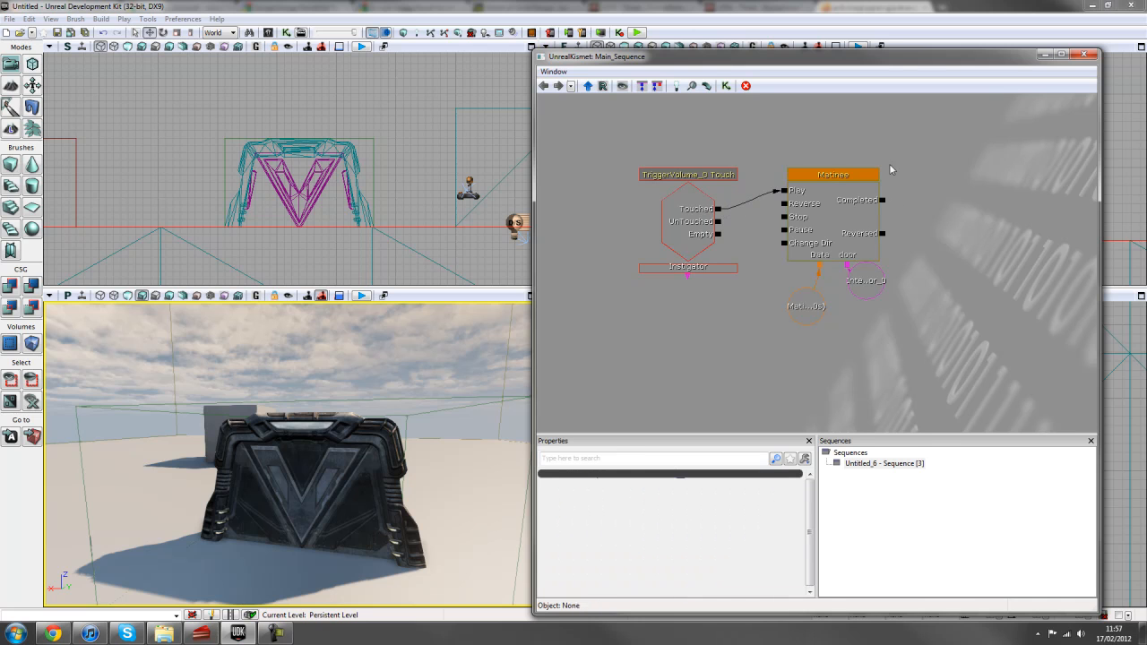
Step: Close Kismet and start a play test from the floor in front of the door
click(145, 405)
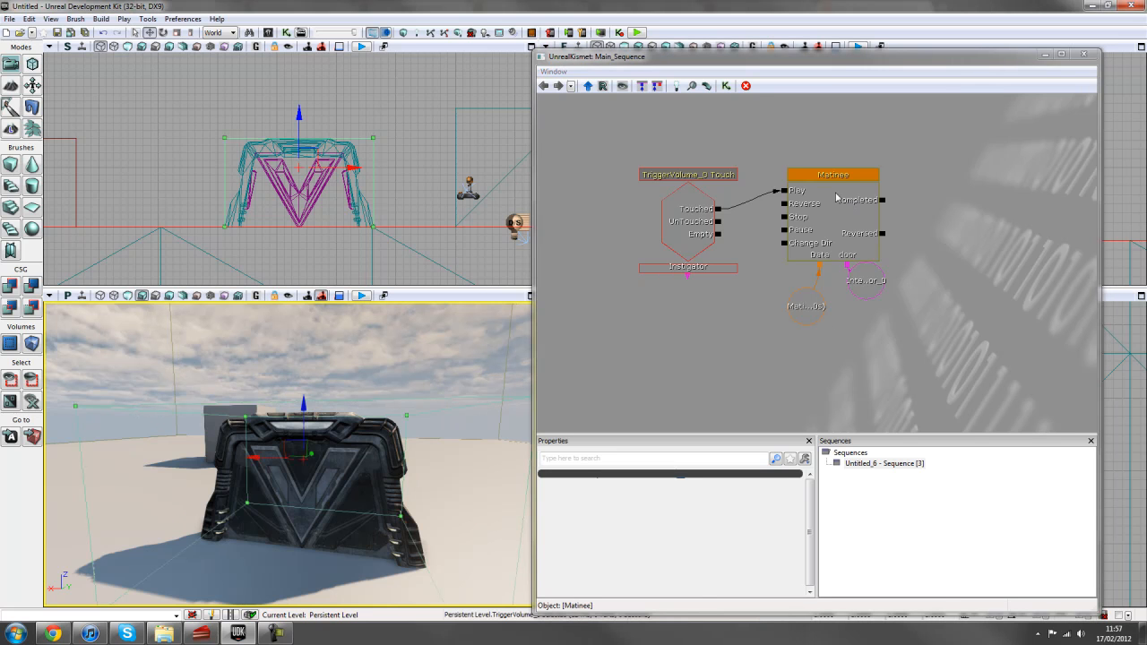
click(792, 358)
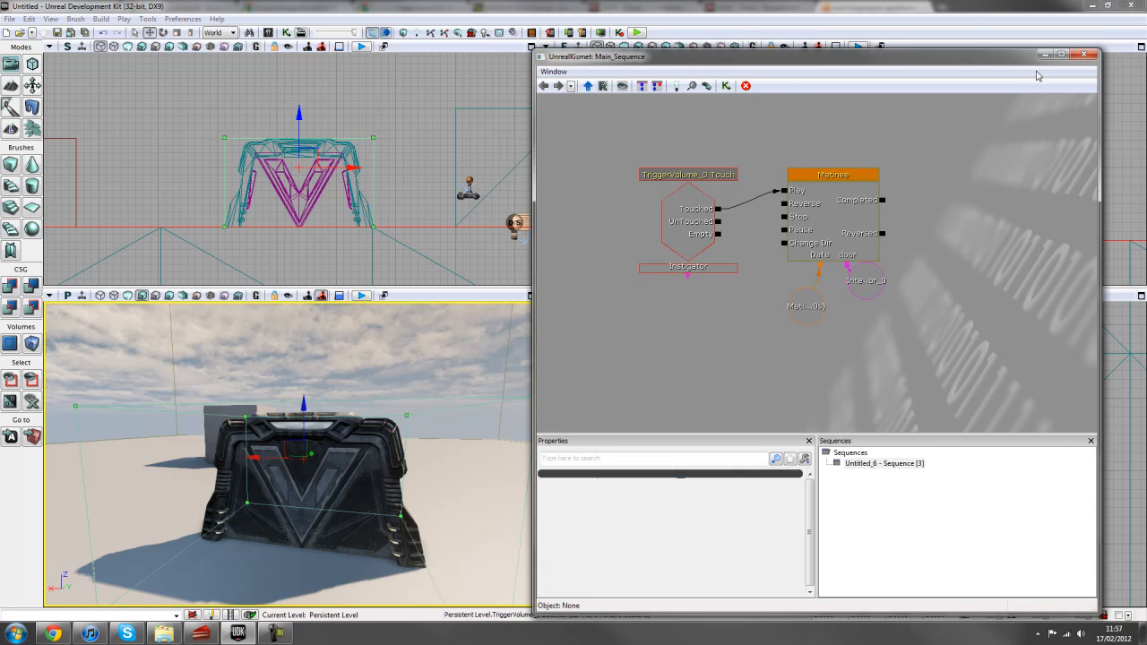
click(1084, 54)
drag(371, 509, 371, 573)
right_drag(371, 509, 345, 537)
right_click(277, 529)
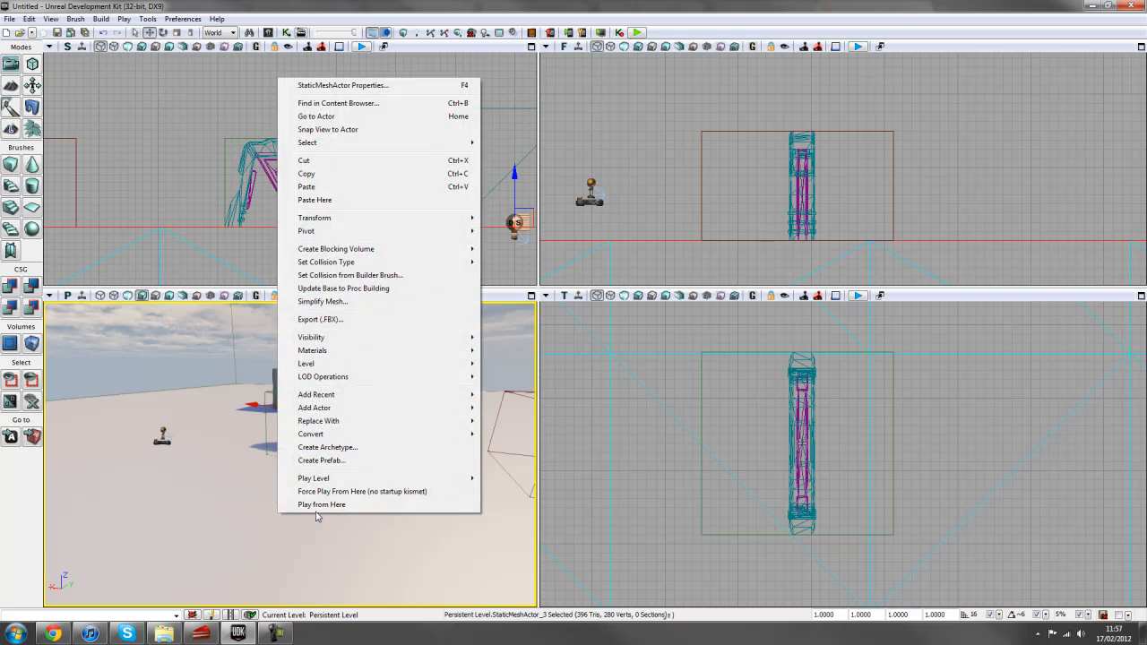
click(333, 503)
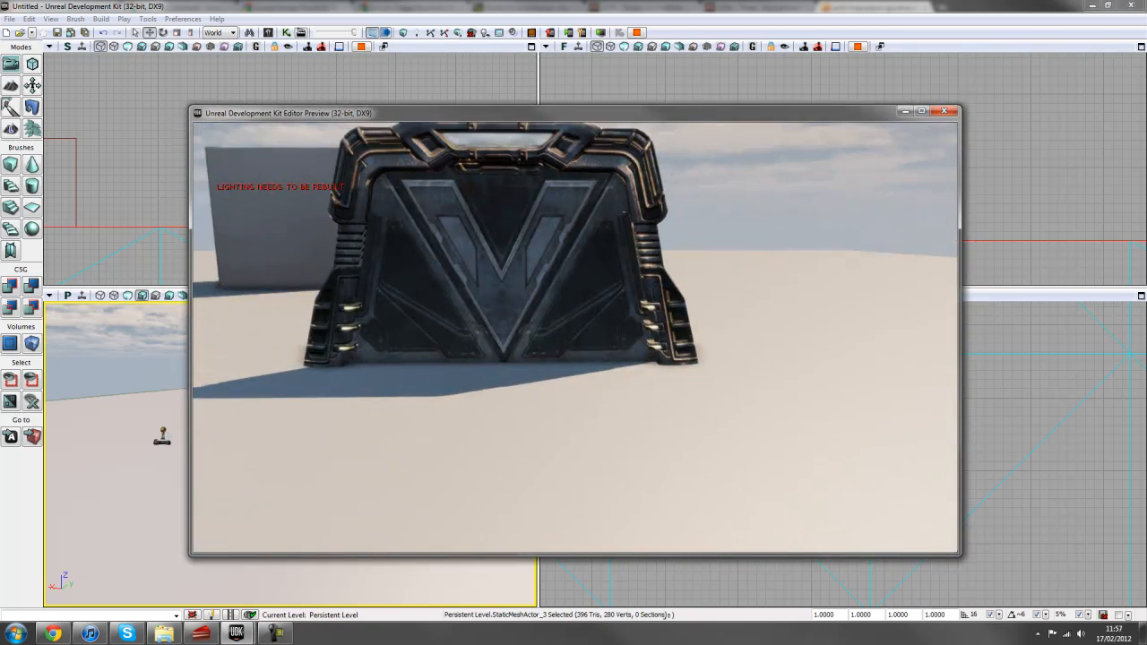
Step: Walk into the door's trigger volume to test the door opening, look back at the frame, and end the play test
key(w)
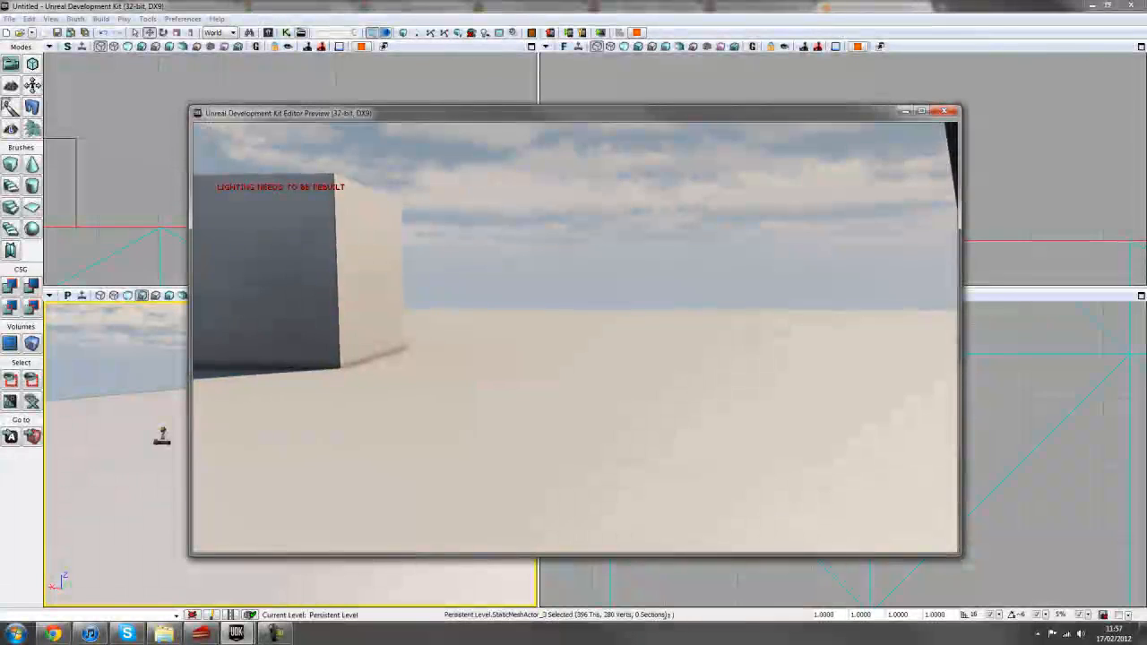
key(w)
key(s)
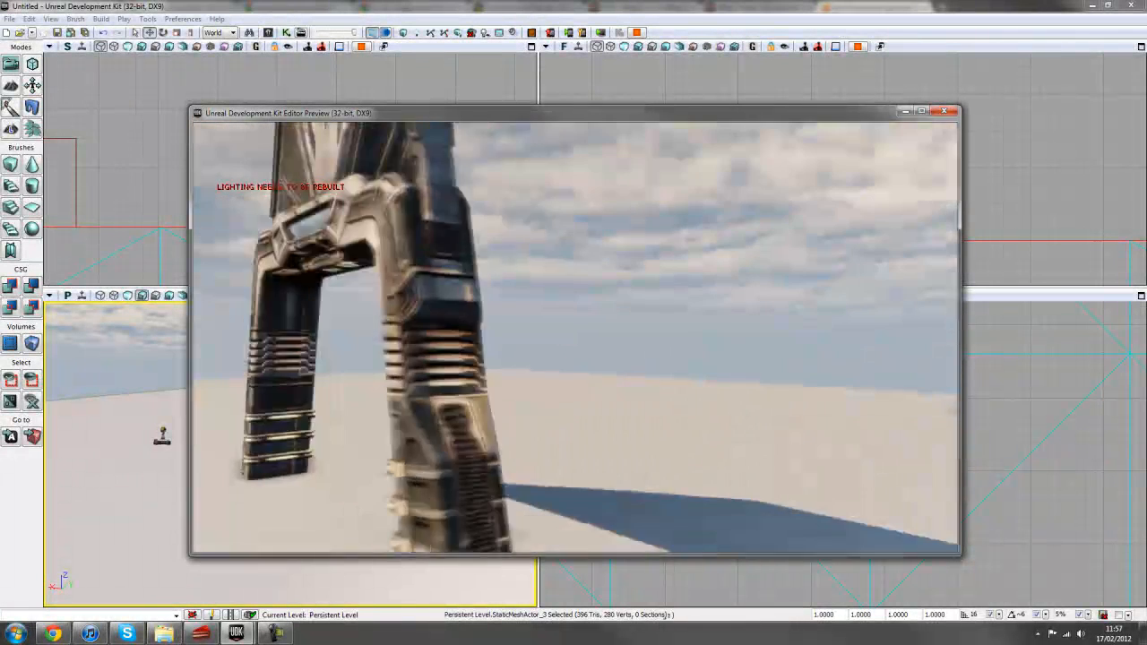
key(s)
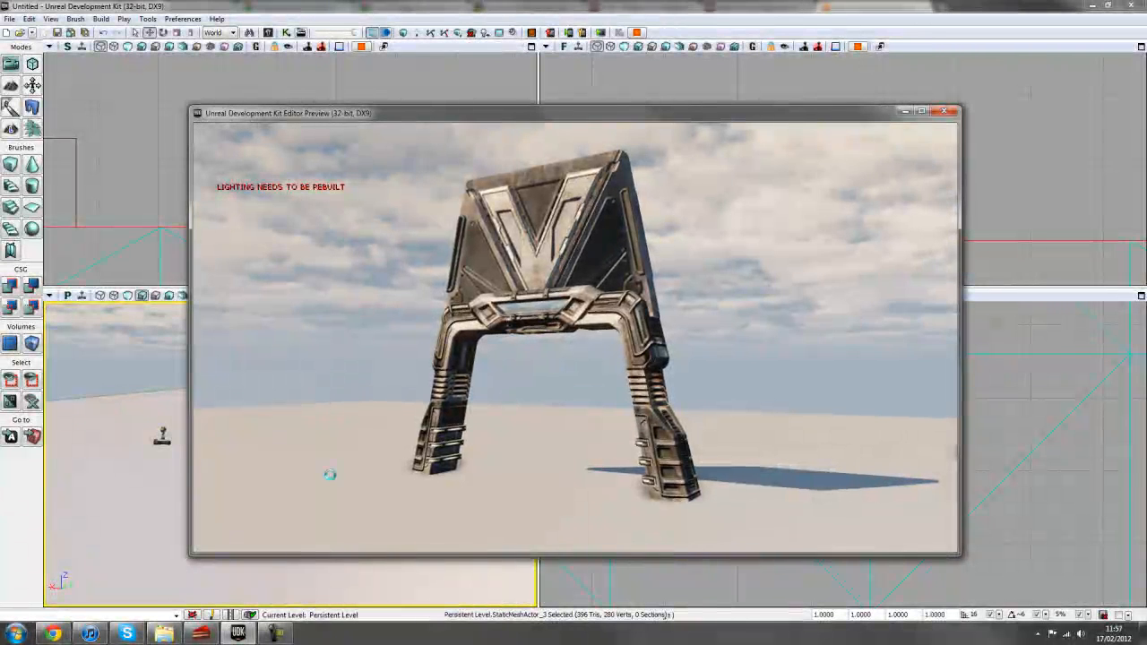
key(Escape)
Step: Reopen Kismet and review the trigger volume's Touched connection to the Matinee alongside the door
key(w)
right_drag(349, 460, 370, 425)
click(435, 142)
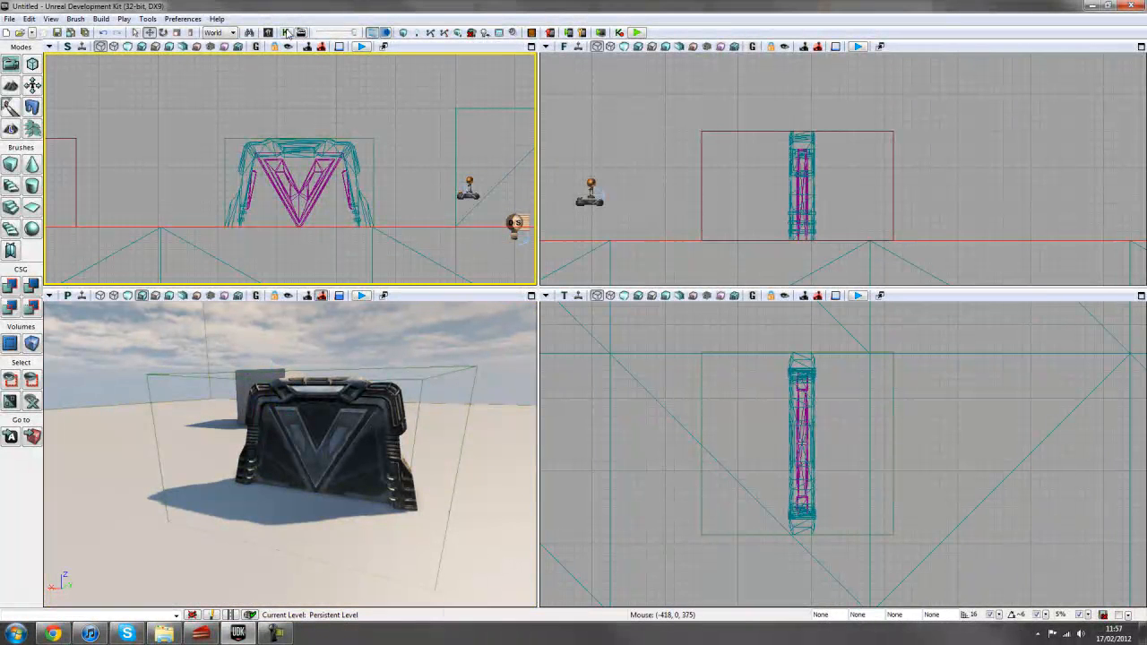
click(285, 32)
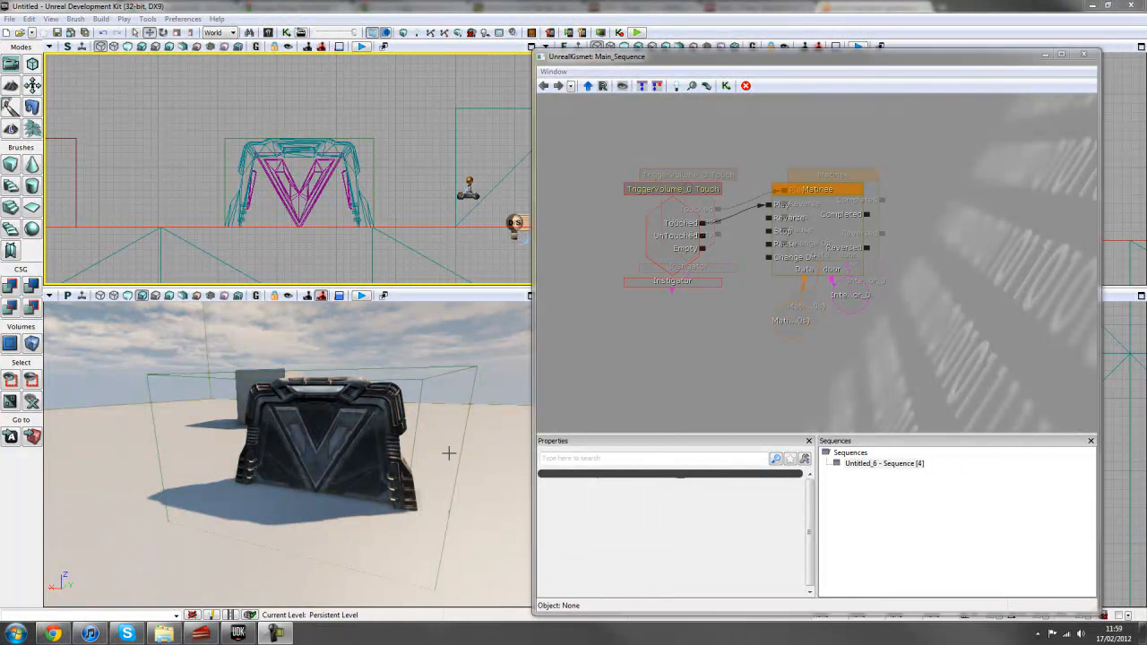
right_drag(405, 455, 397, 425)
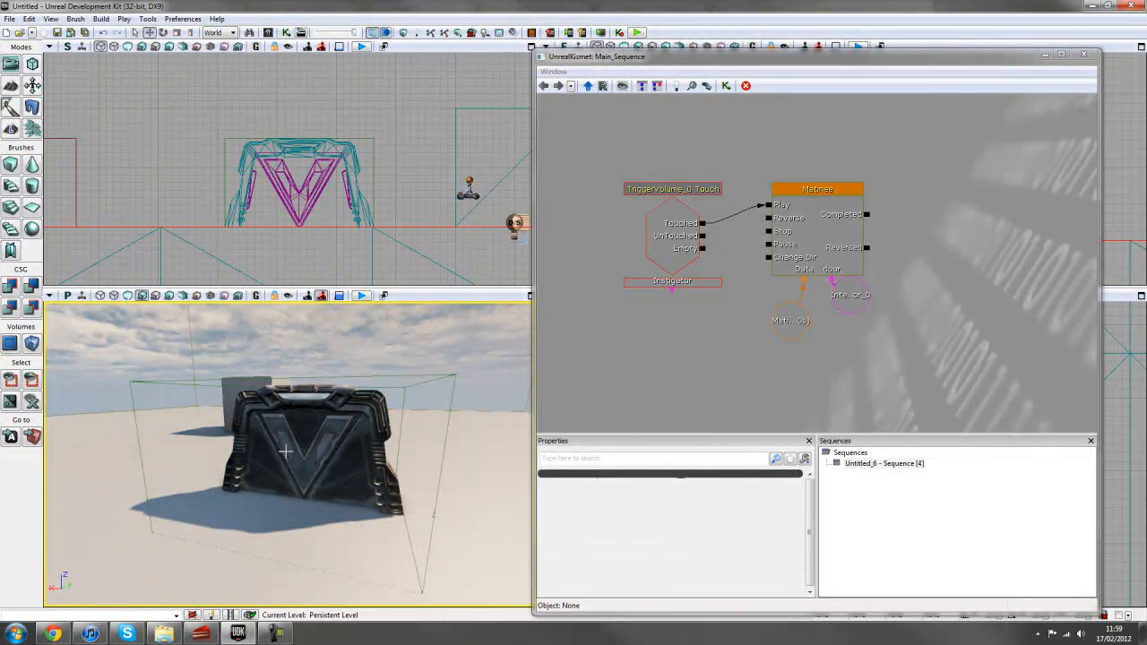
right_drag(287, 451, 284, 463)
right_drag(289, 456, 306, 455)
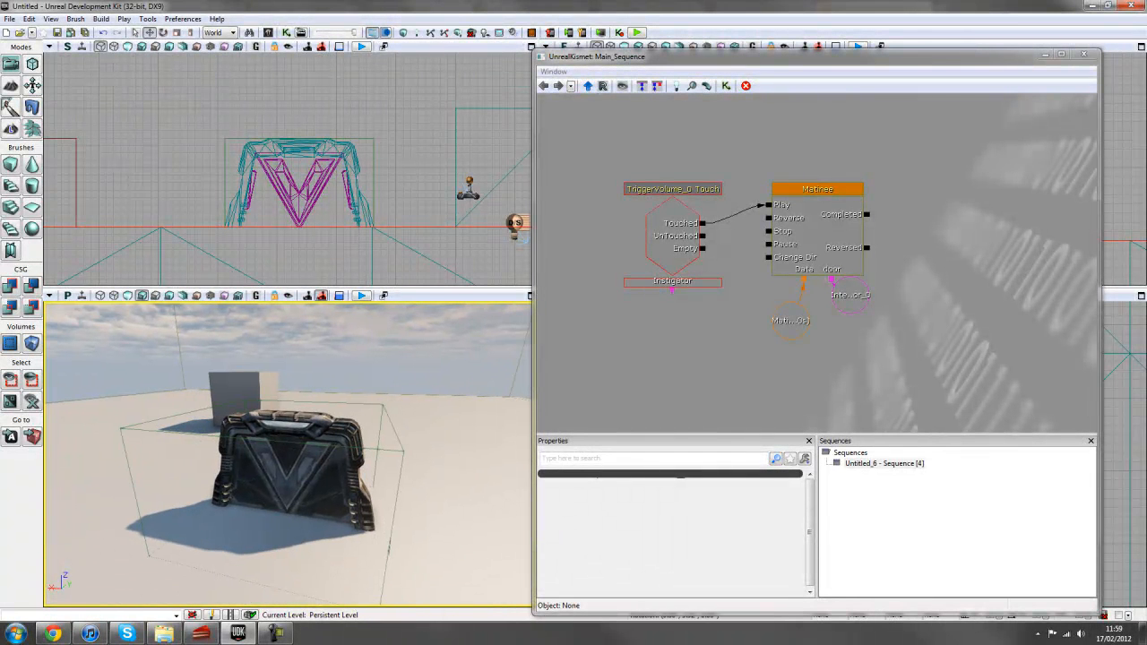
Step: Clear the "door" search in the Content Browser and find the control-panel static mesh S_HU_Deco_SM_StorageTanks07
click(267, 34)
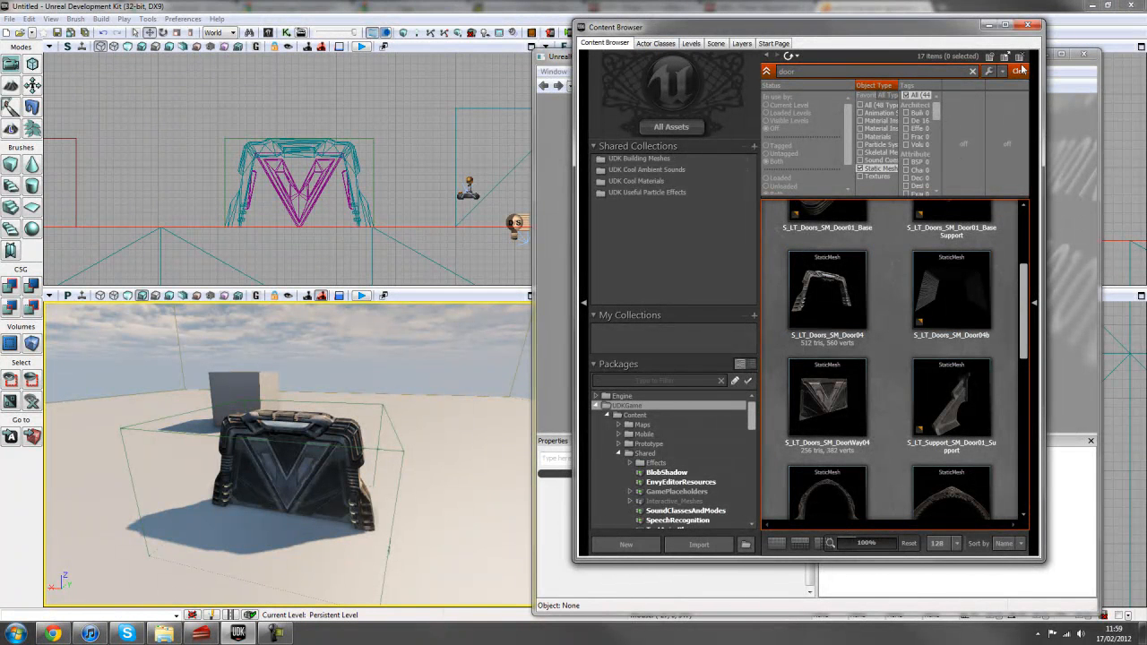
click(973, 71)
click(1004, 25)
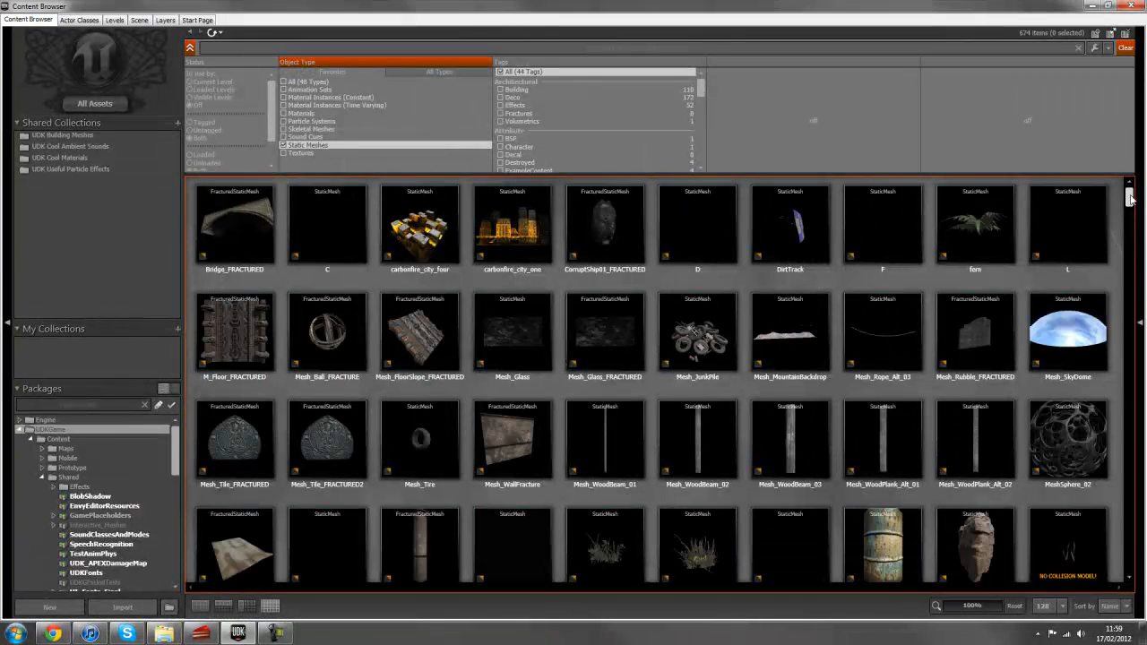
drag(1129, 196, 1131, 253)
click(687, 433)
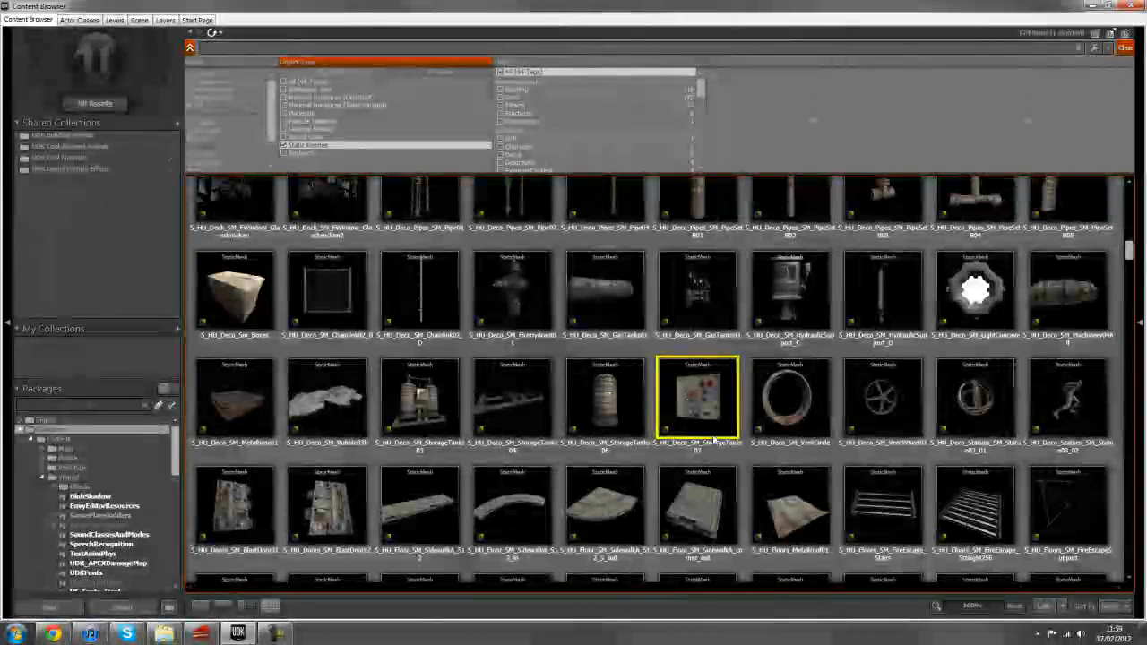
double_click(558, 14)
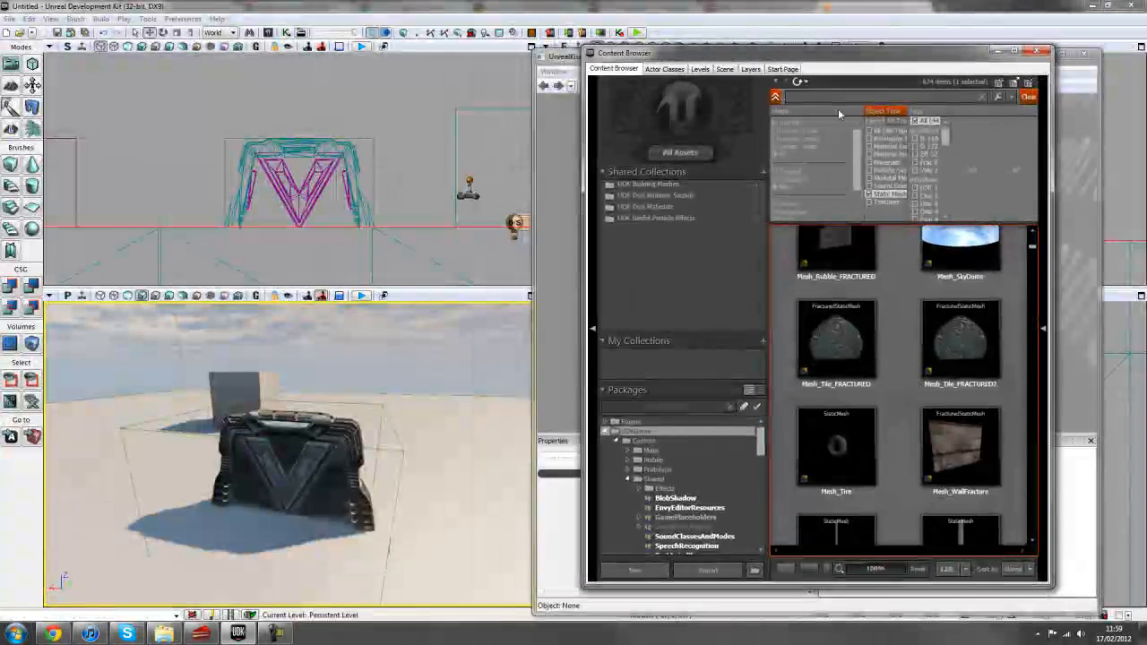
Step: Place the S_HU_Deco_SM_StorageTanks07 mesh on the floor beside the door
click(446, 553)
right_click(446, 552)
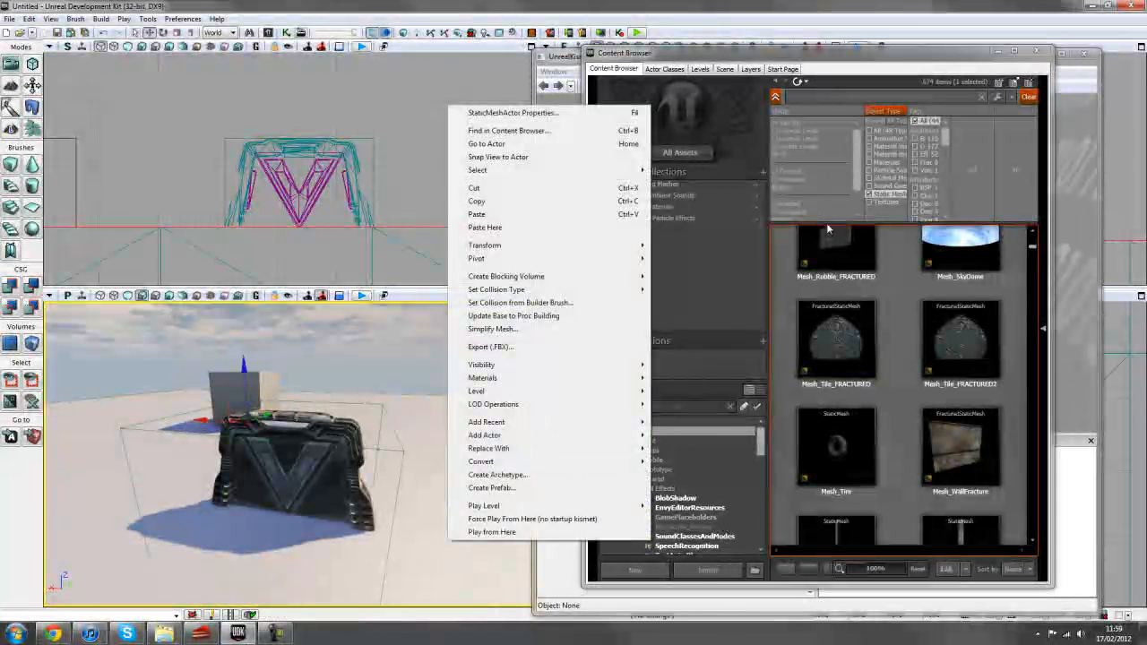
click(1051, 288)
drag(1052, 288, 1077, 290)
drag(929, 443, 456, 535)
right_drag(248, 496, 192, 496)
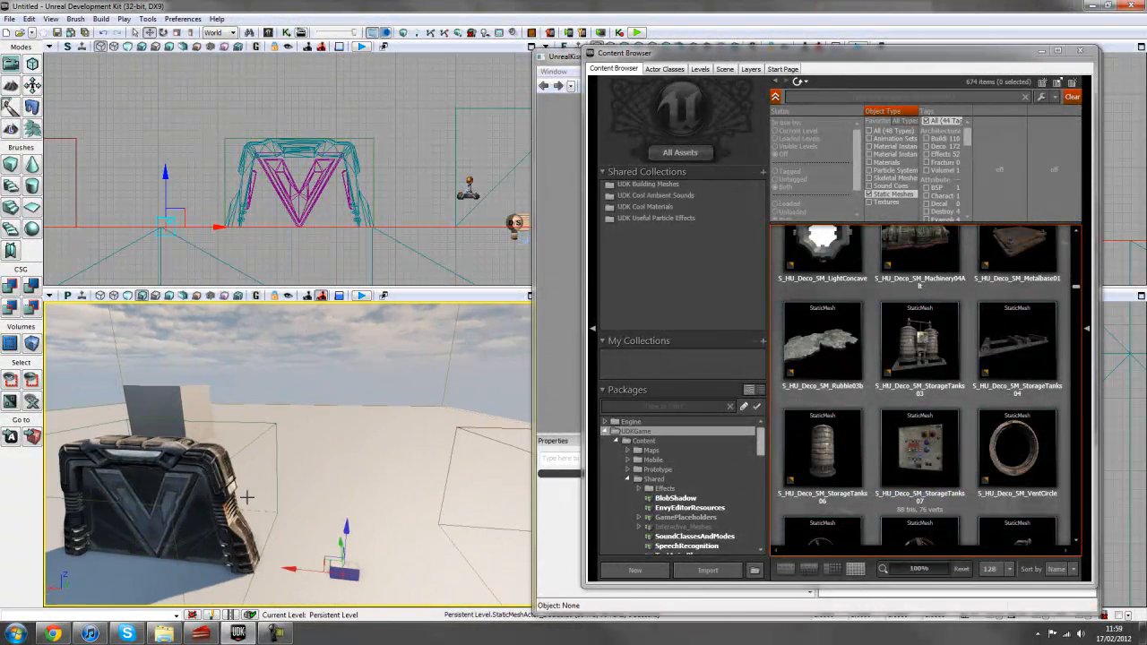
Step: Raise the control panel off the floor and rotate it upright so its controls face the front of the door
drag(345, 520, 370, 411)
right_drag(403, 448, 410, 462)
key(space)
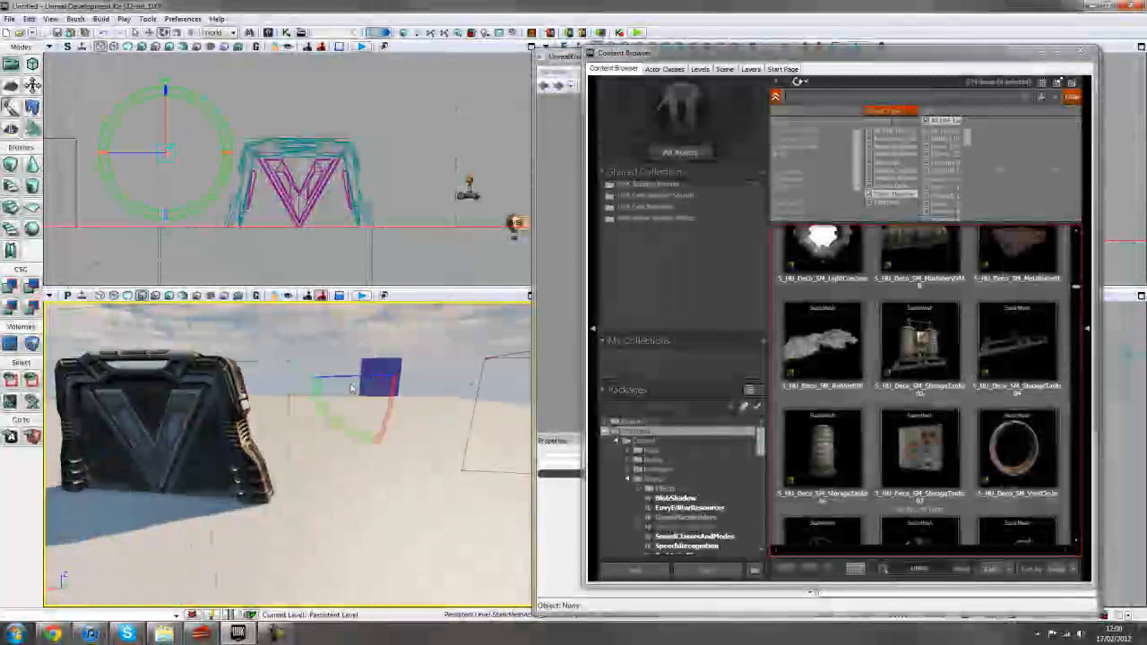
drag(381, 422, 394, 448)
drag(294, 380, 327, 381)
drag(423, 381, 226, 382)
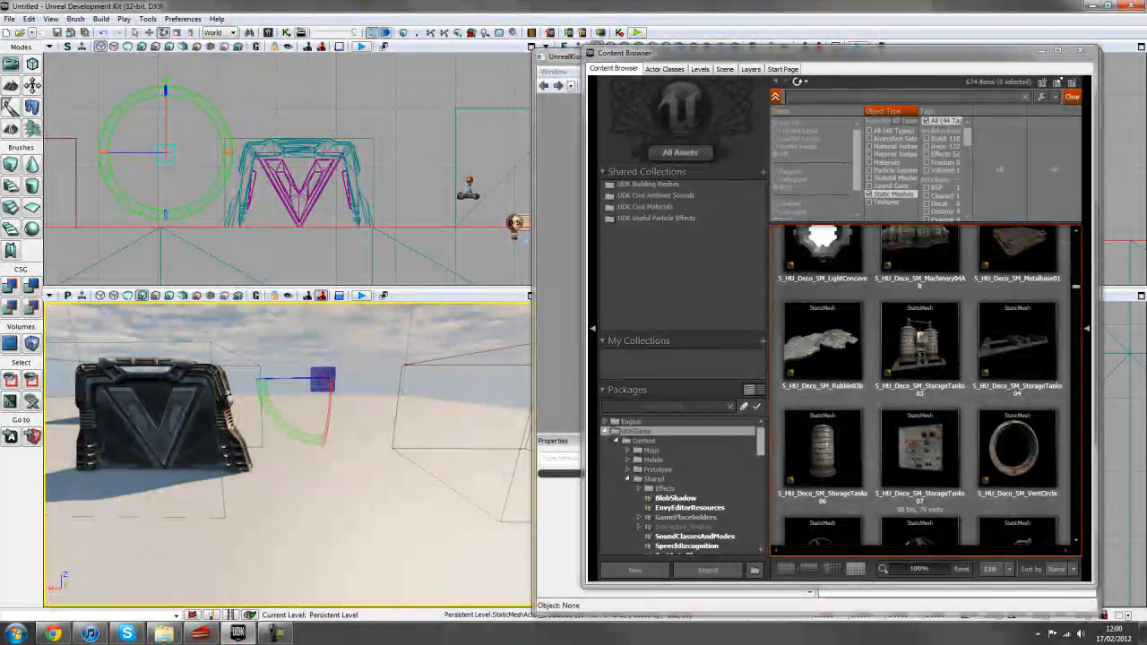
Step: Close the Content Browser and Kismet, switch back to translation, and lower the control panel beside the door
click(1081, 50)
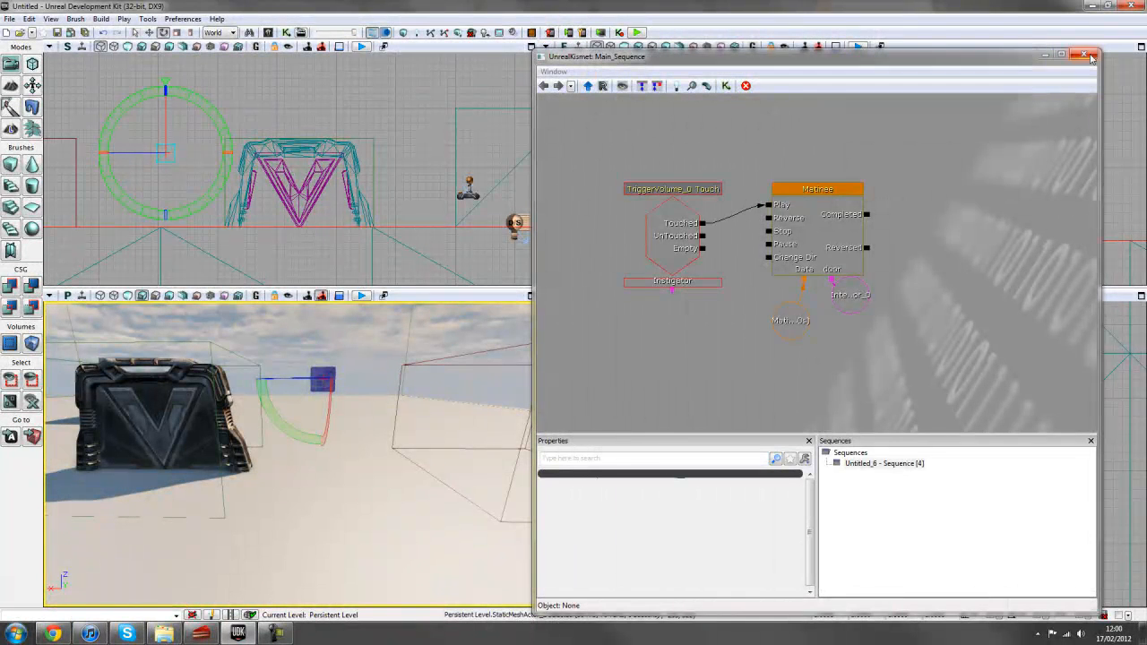
click(1087, 55)
click(924, 470)
drag(924, 470, 938, 392)
scroll(937, 391, up, 1)
key(space)
key(space)
drag(825, 92, 824, 113)
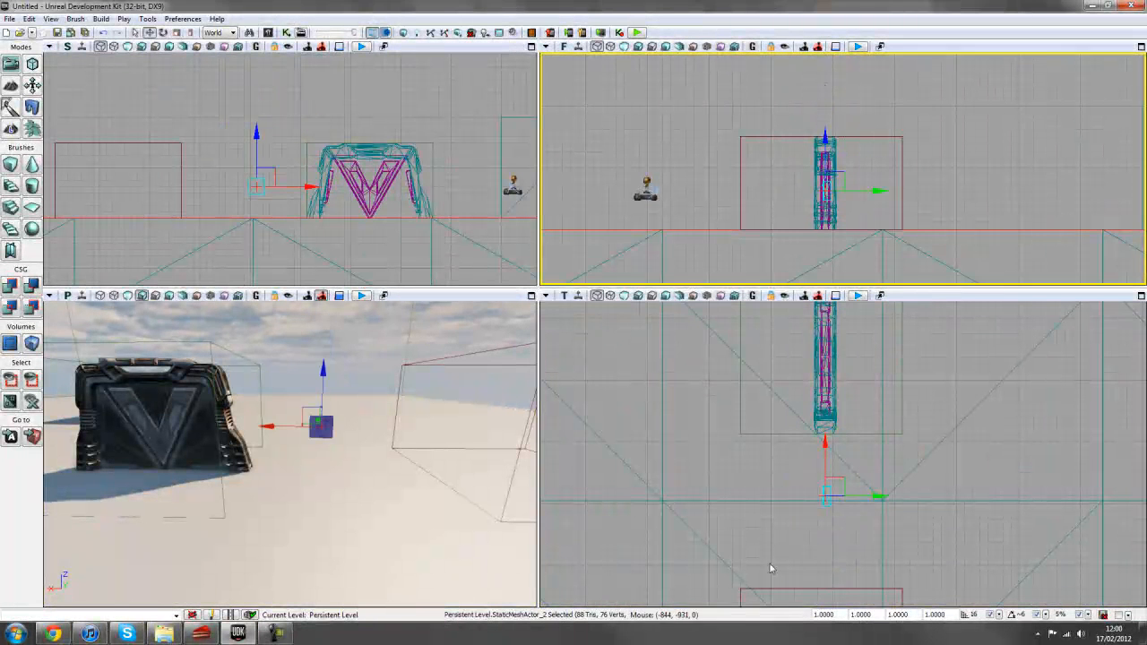
Step: Set the control panel's uniform draw scale to 3 and raise it slightly
double_click(824, 615)
text(3)
key(Return)
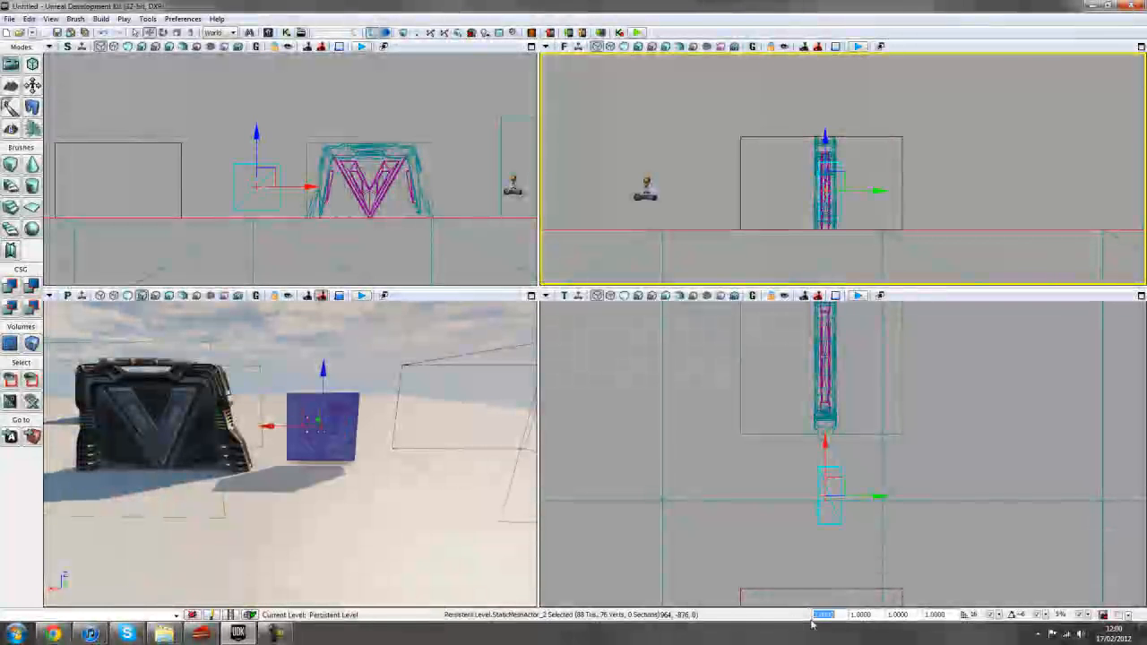
drag(323, 371, 324, 357)
mouse_move(381, 479)
right_down()
mouse_move(351, 491)
mouse_move(380, 478)
right_up()
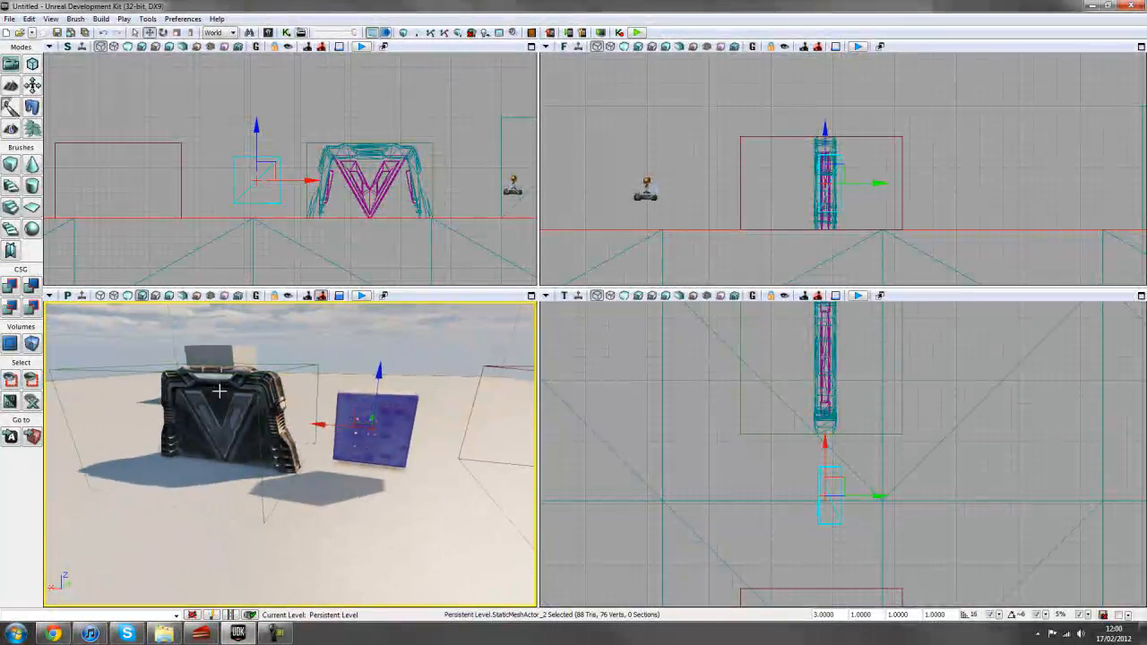
Step: Delete the trigger volume around the door, including its Kismet reference
click(253, 373)
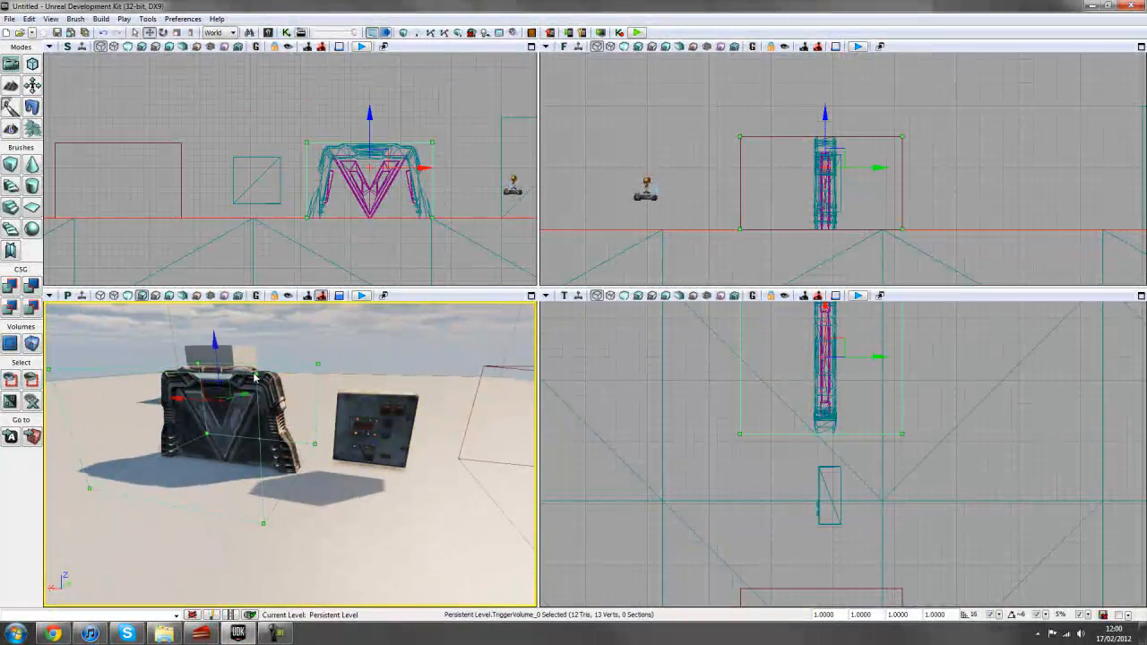
key(Delete)
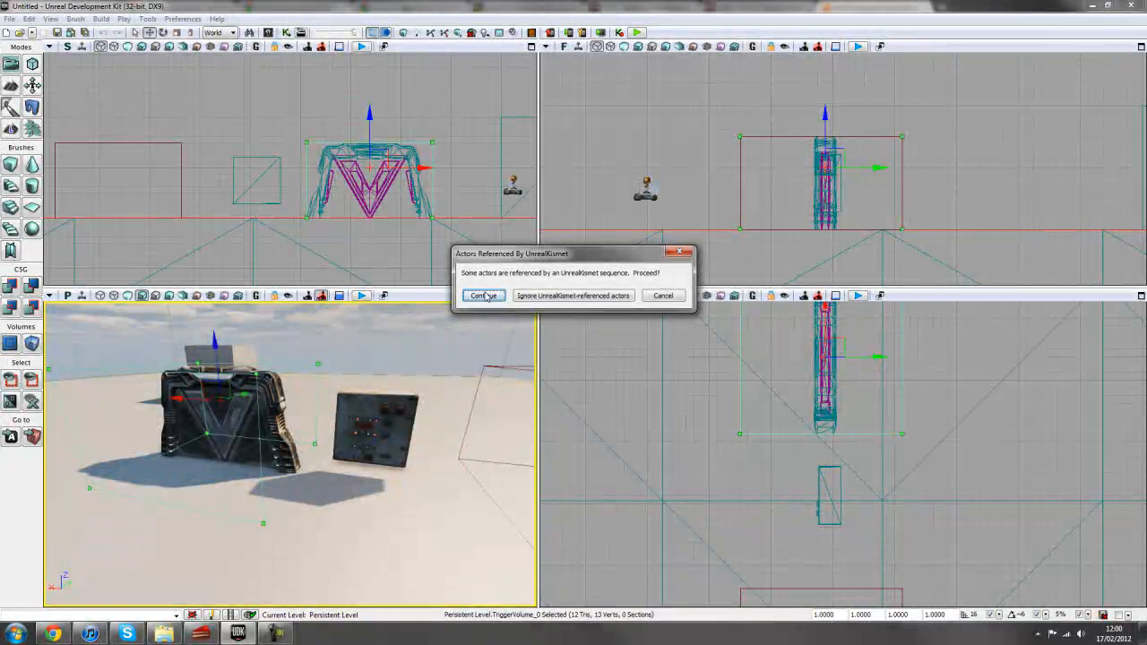
click(484, 296)
Step: Add a Trigger actor at the control panel and position it against the panel's front face
drag(251, 391, 345, 453)
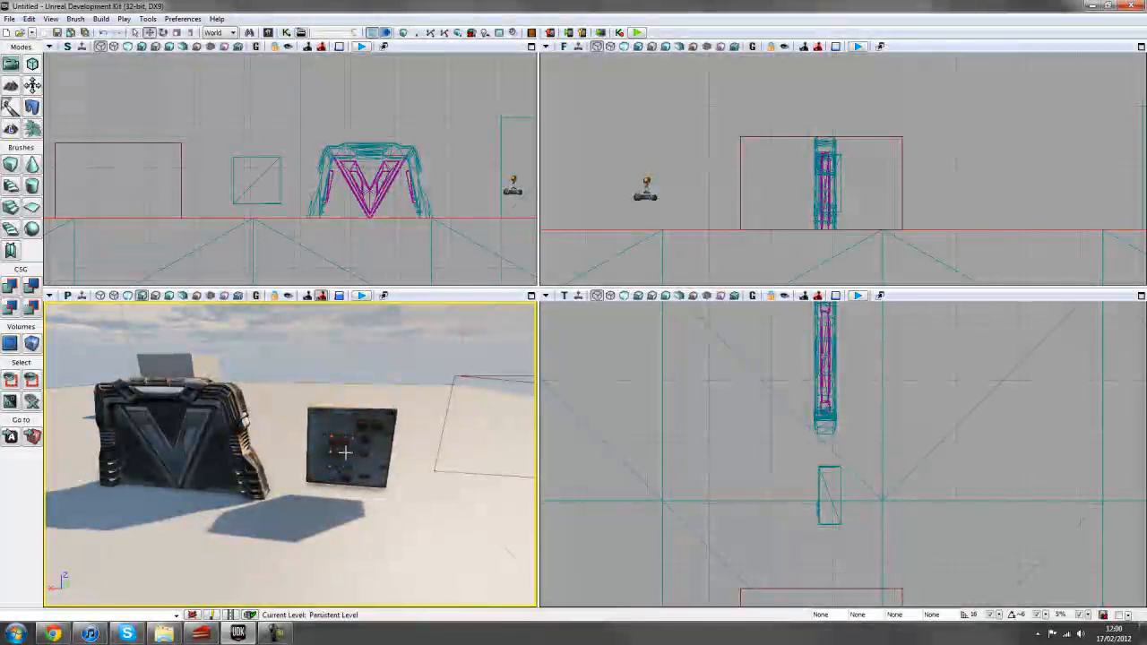
right_click(345, 455)
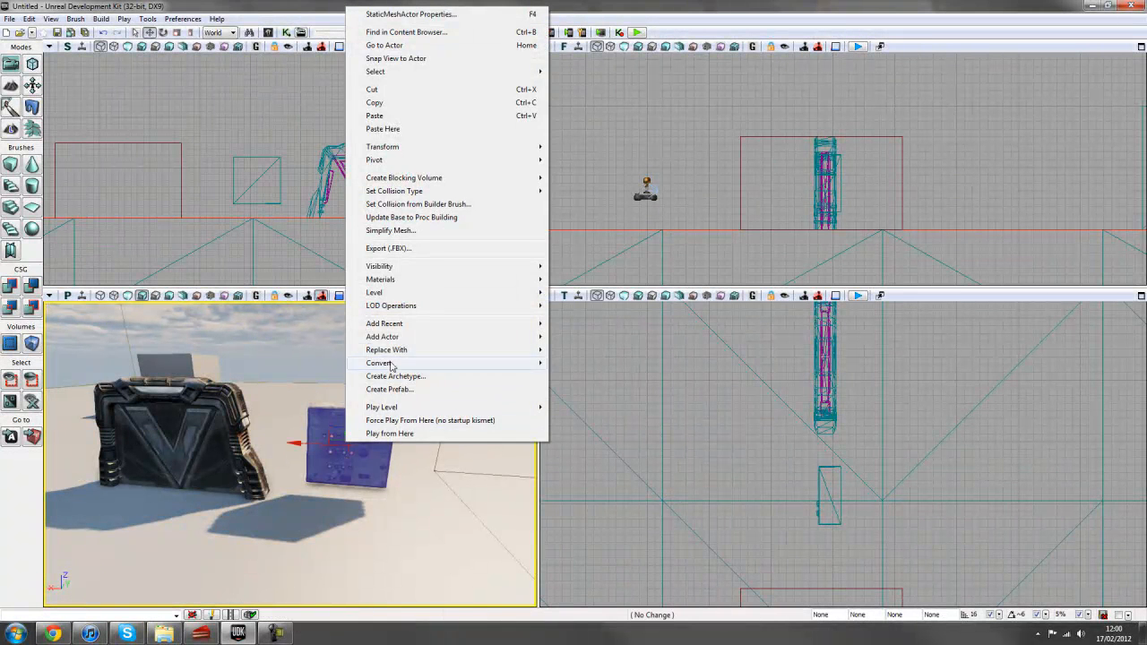
mouse_move(491, 342)
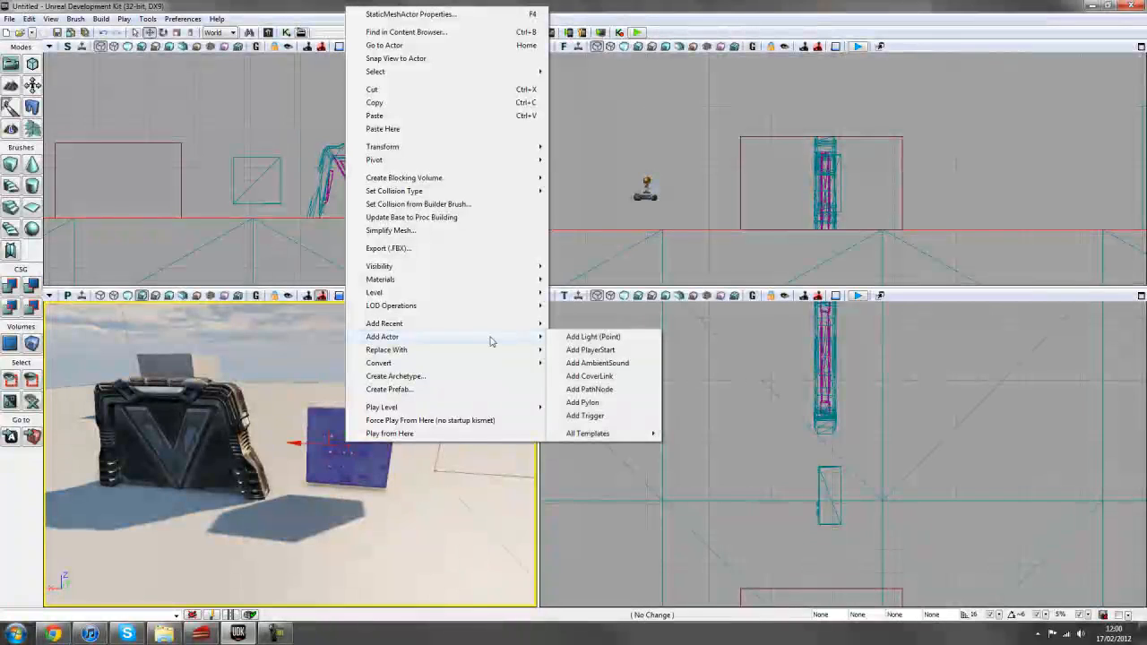
click(586, 415)
right_drag(704, 482, 714, 462)
scroll(717, 465, up, 3)
drag(817, 469, 826, 470)
drag(268, 140, 268, 136)
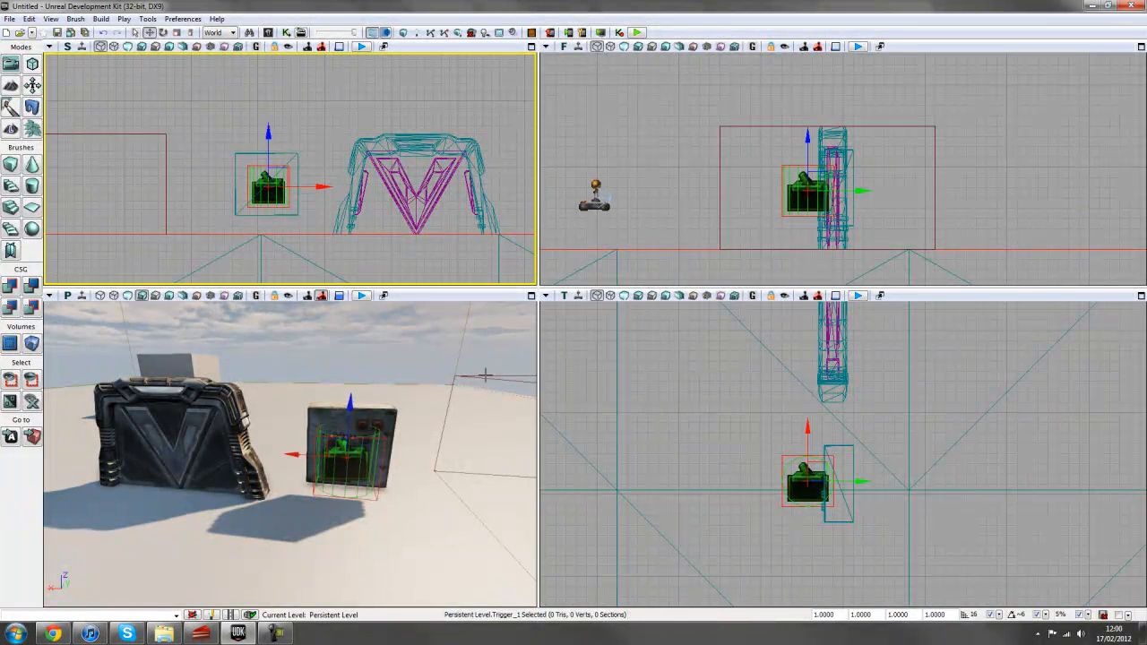
Step: Turn off Hidden in the new trigger's Display properties and close the properties
click(350, 462)
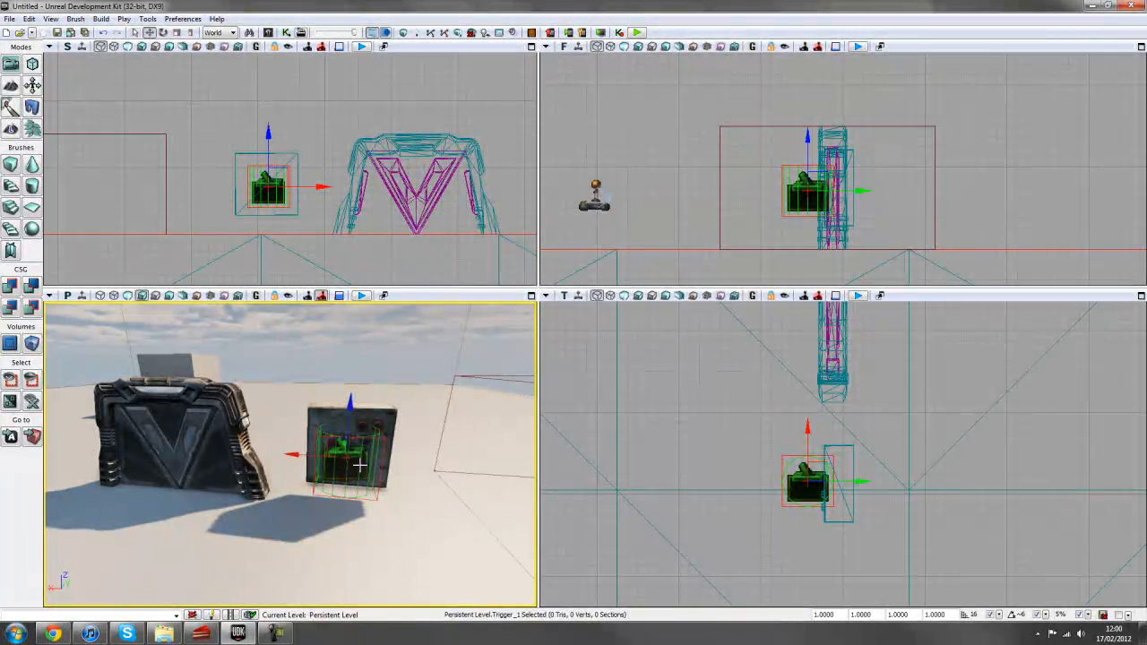
double_click(358, 465)
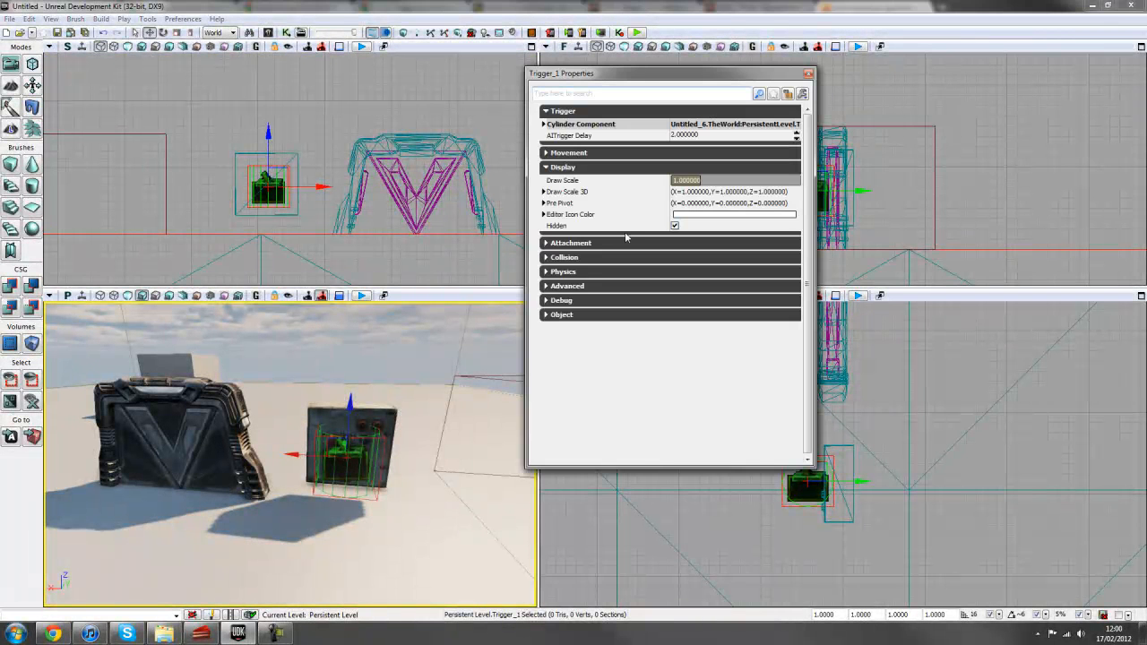
double_click(563, 124)
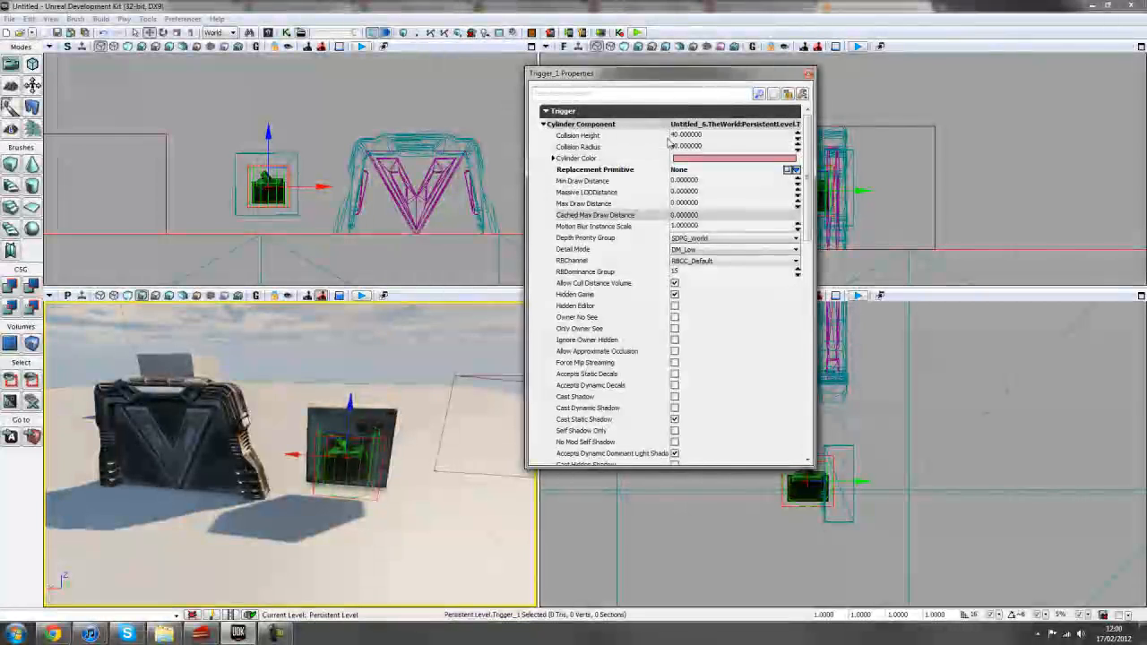
double_click(573, 125)
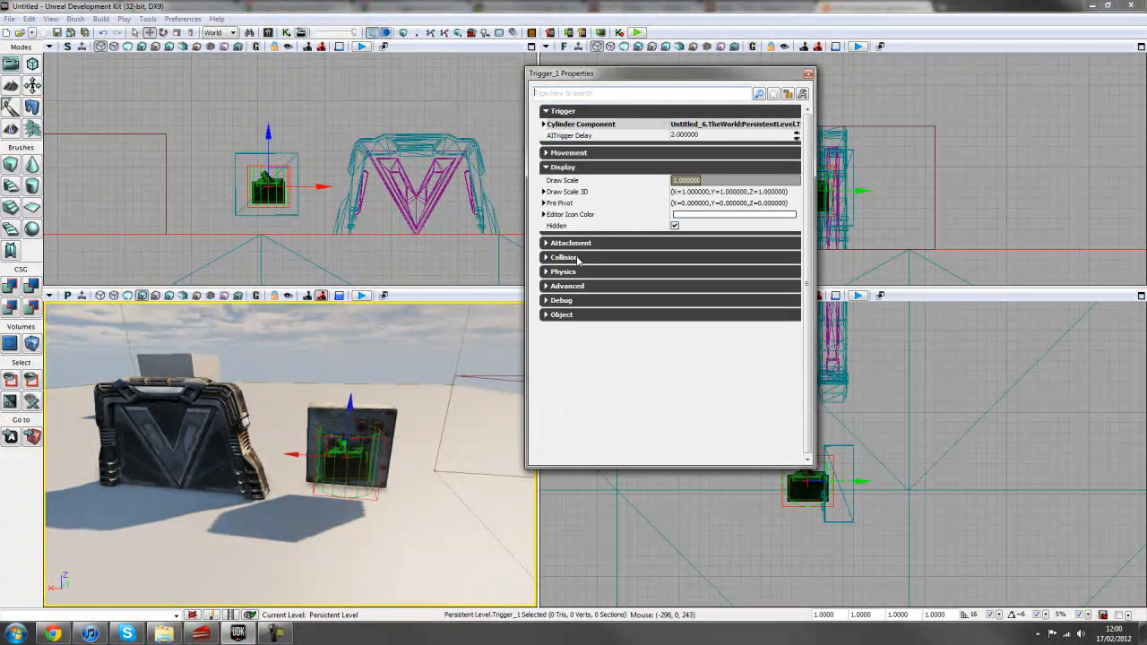
click(675, 224)
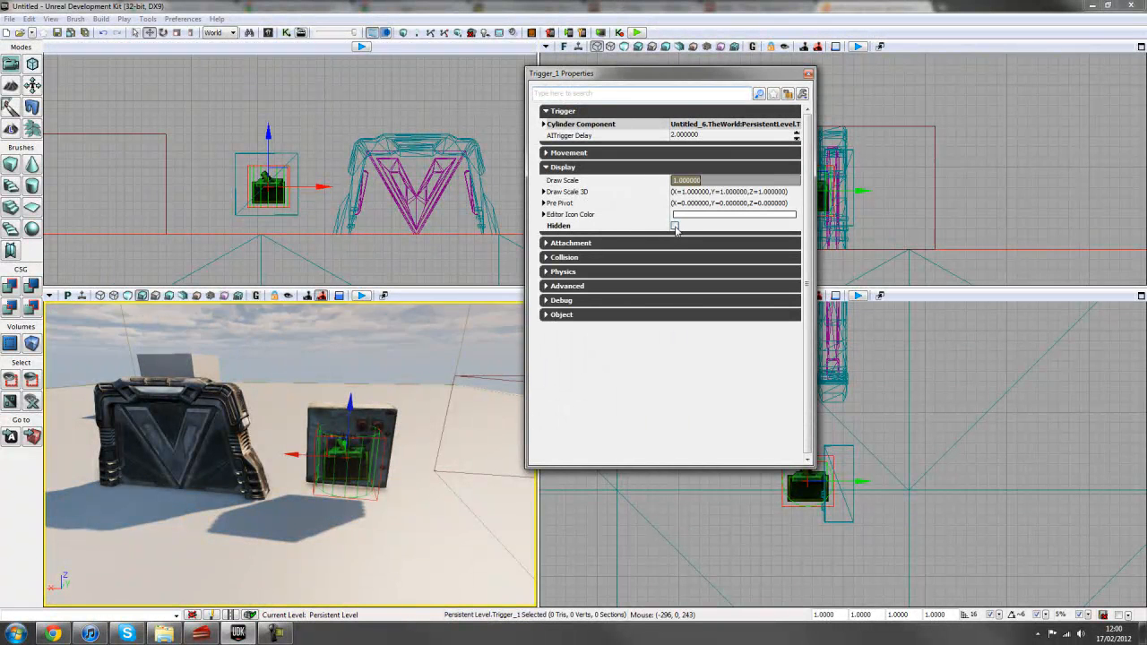
click(808, 73)
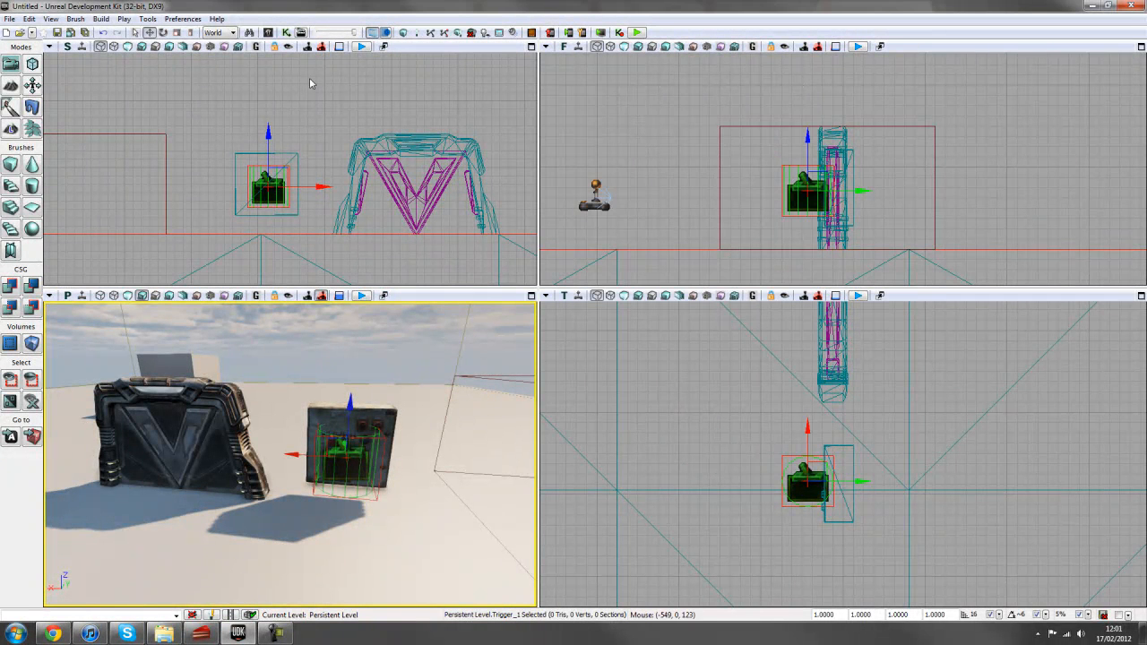
Step: Open Kismet and delete the leftover trigger volume Touch event from the main sequence
click(286, 34)
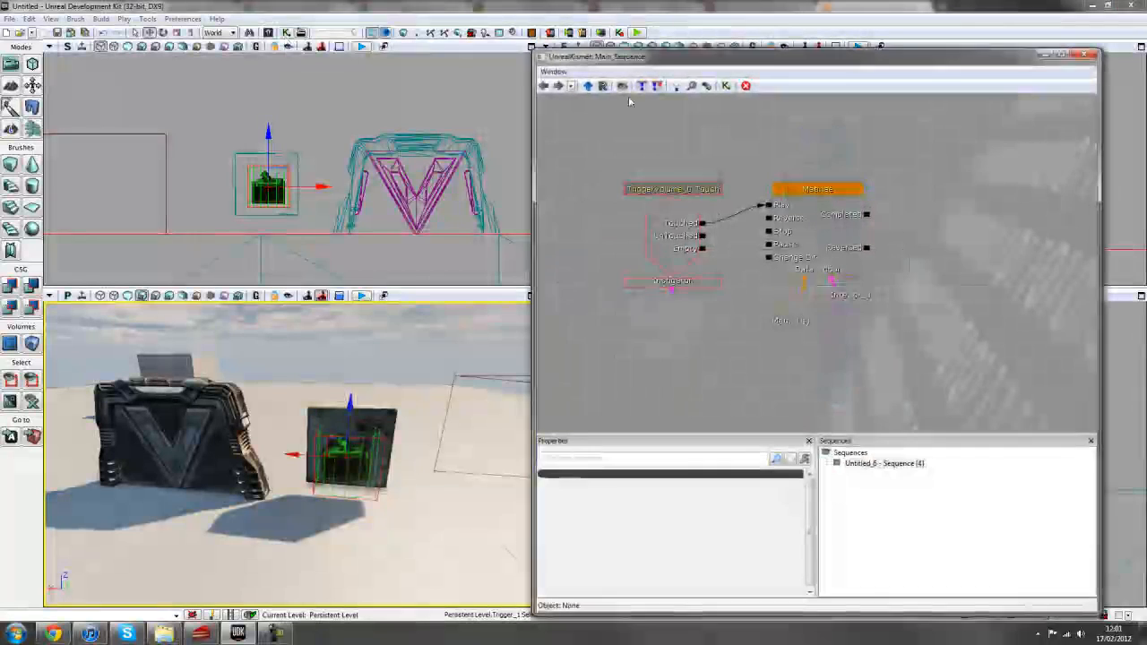
click(665, 240)
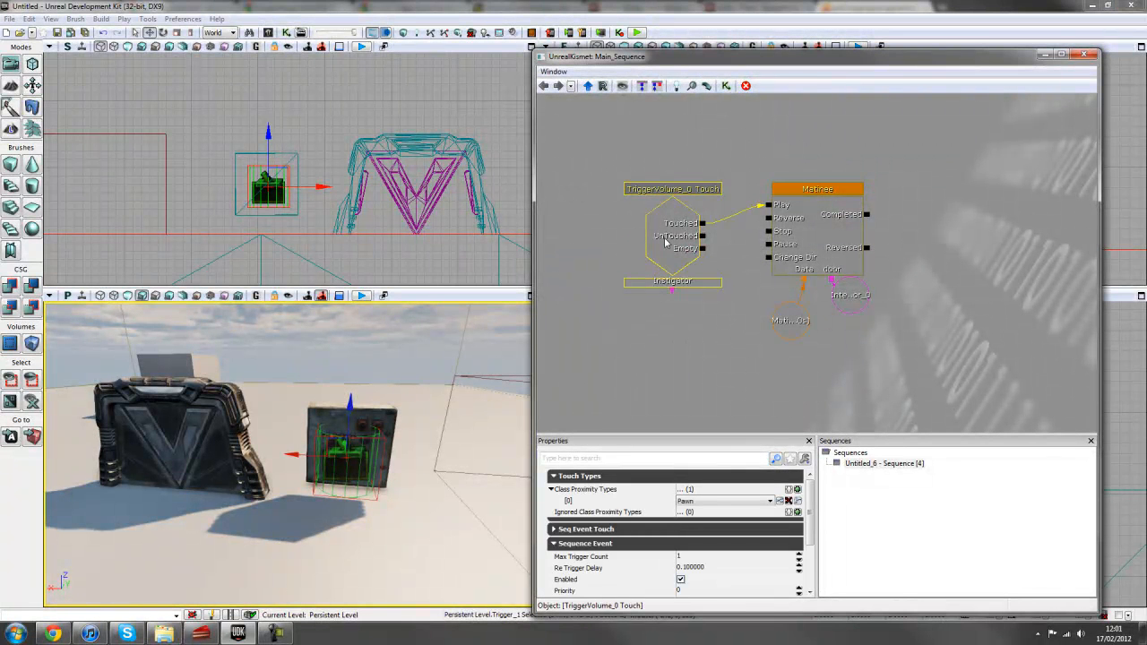
key(Delete)
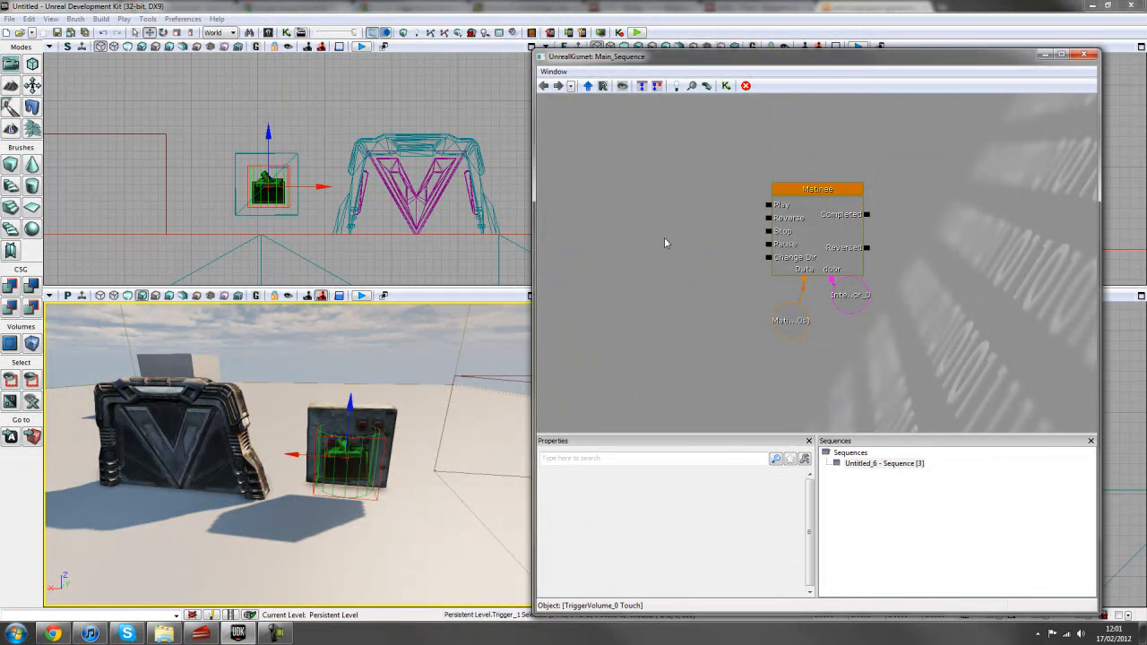
Step: Create a Used event from the selected trigger beside the Matinee node and connect its Used output to the Matinee's Play input
right_click(618, 197)
mouse_move(668, 303)
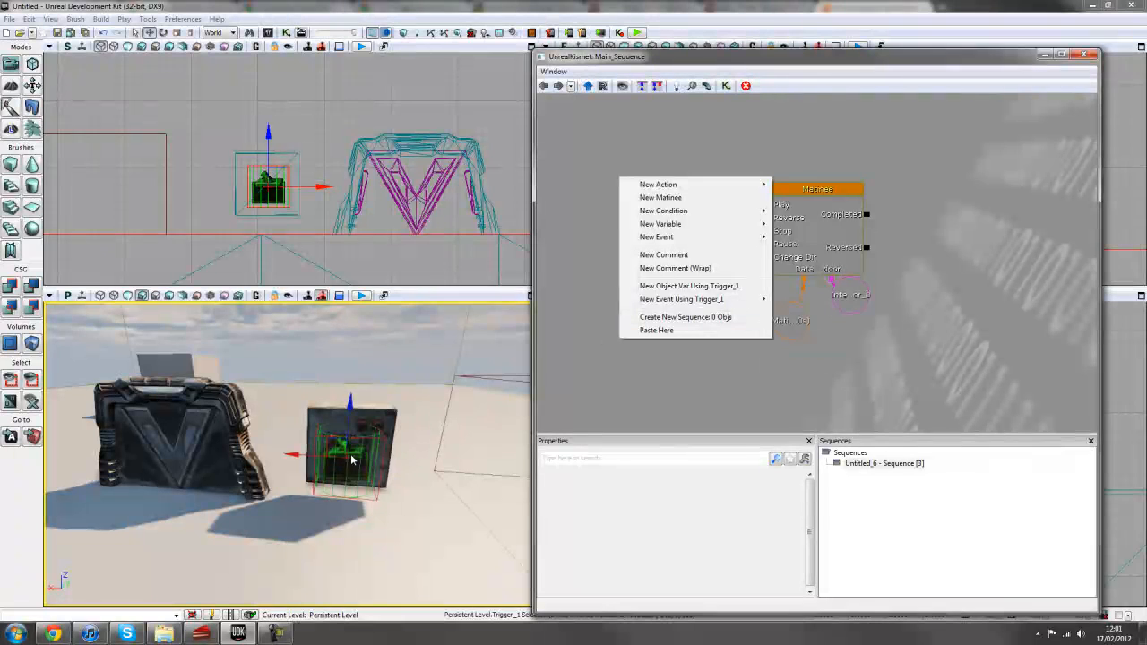
mouse_move(742, 302)
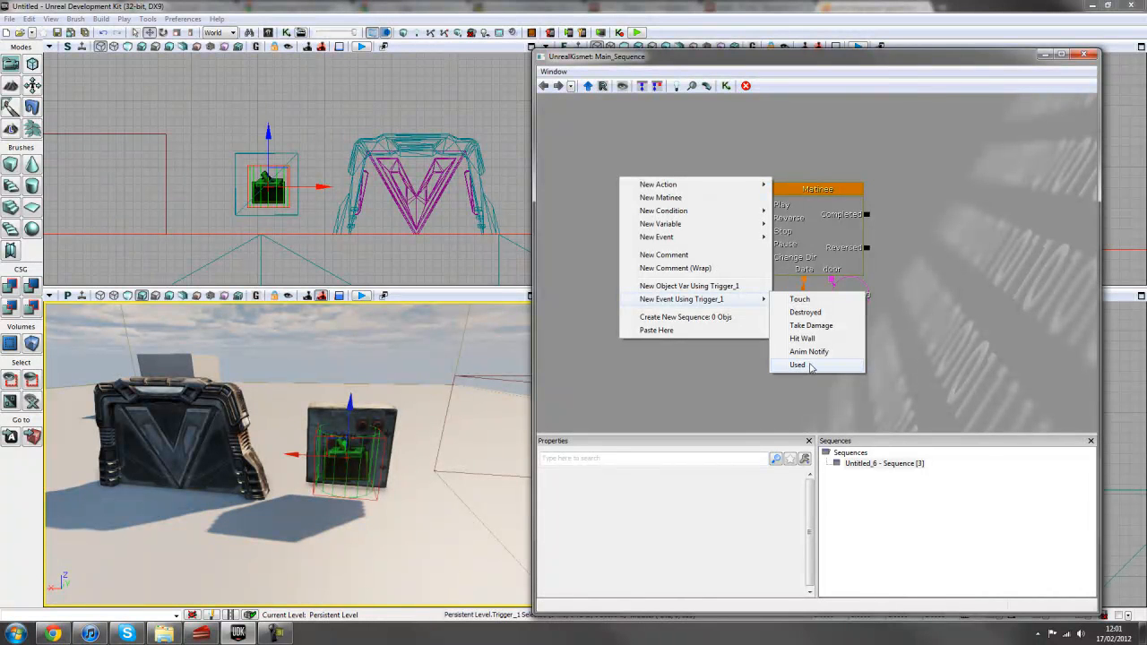
click(806, 366)
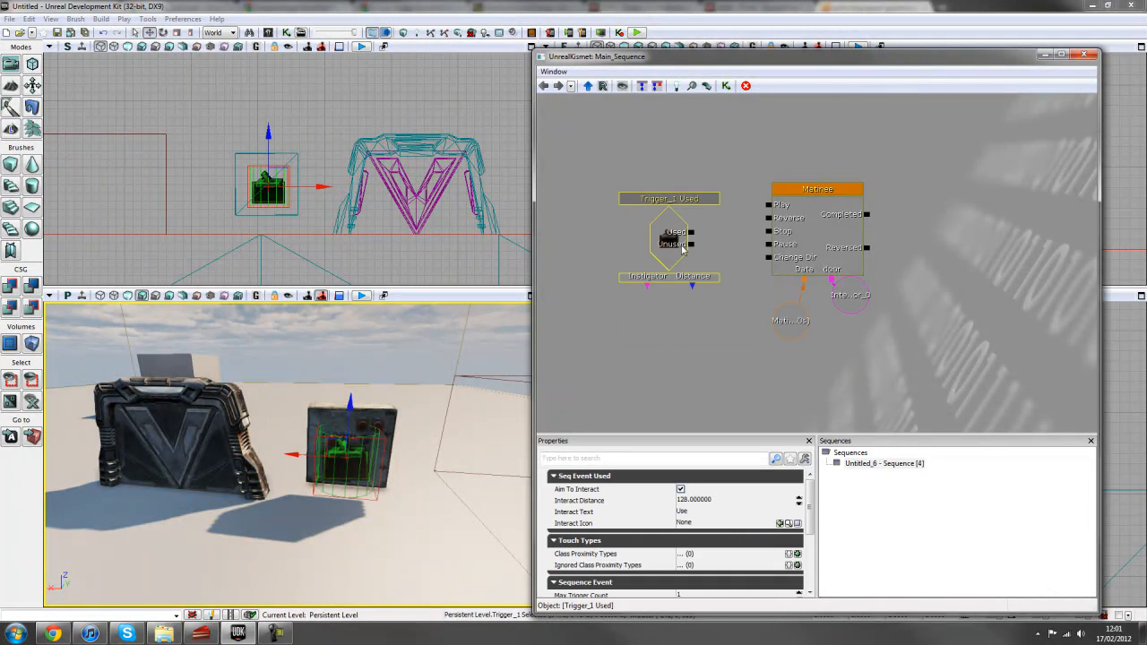
ctrl+drag(675, 242, 664, 229)
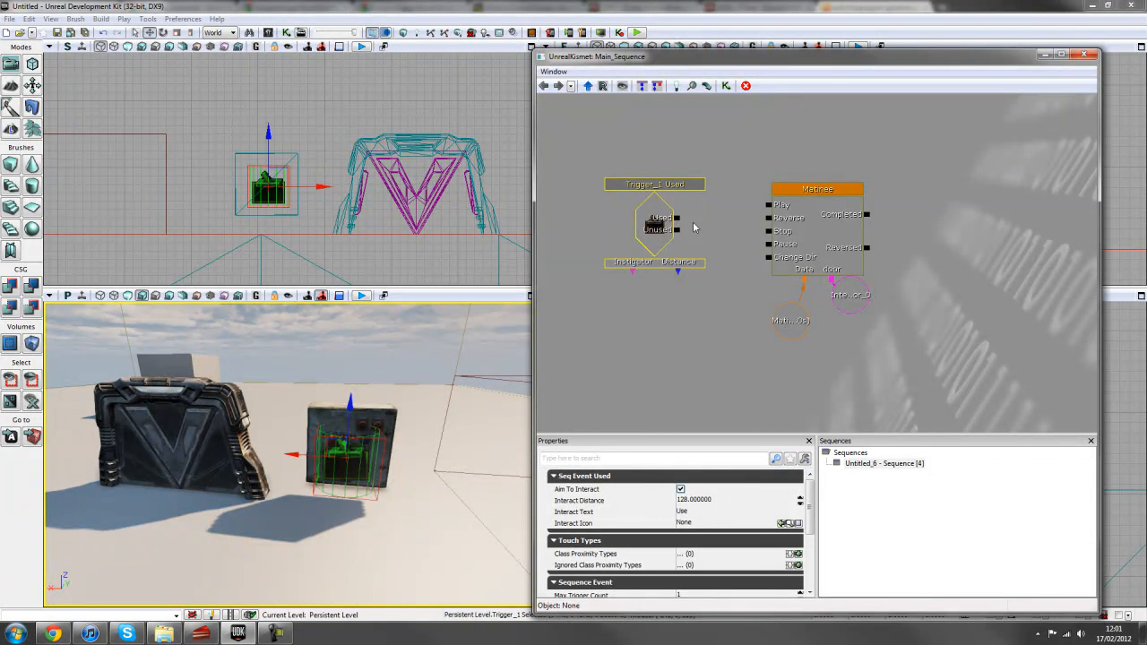
drag(676, 220, 769, 205)
scroll(678, 352, down, 1)
drag(677, 352, 701, 345)
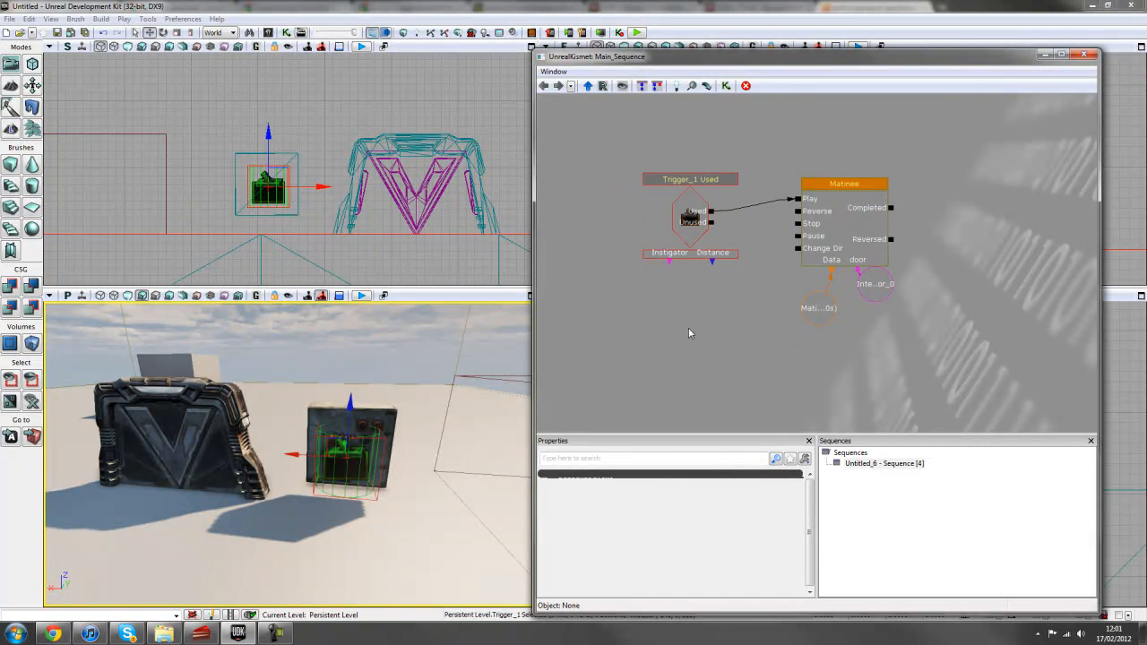
Step: Turn off Aim To Interact on the trigger's Used event and set its Interact Distance to 200
click(700, 247)
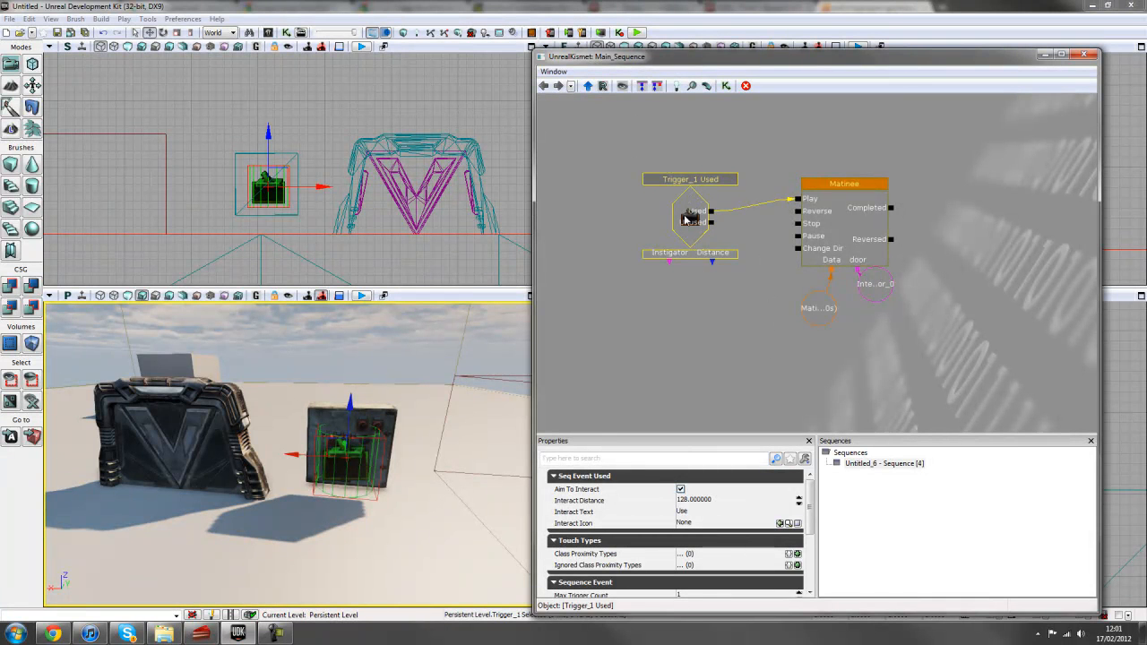
click(680, 490)
right_drag(512, 538, 419, 524)
key(w)
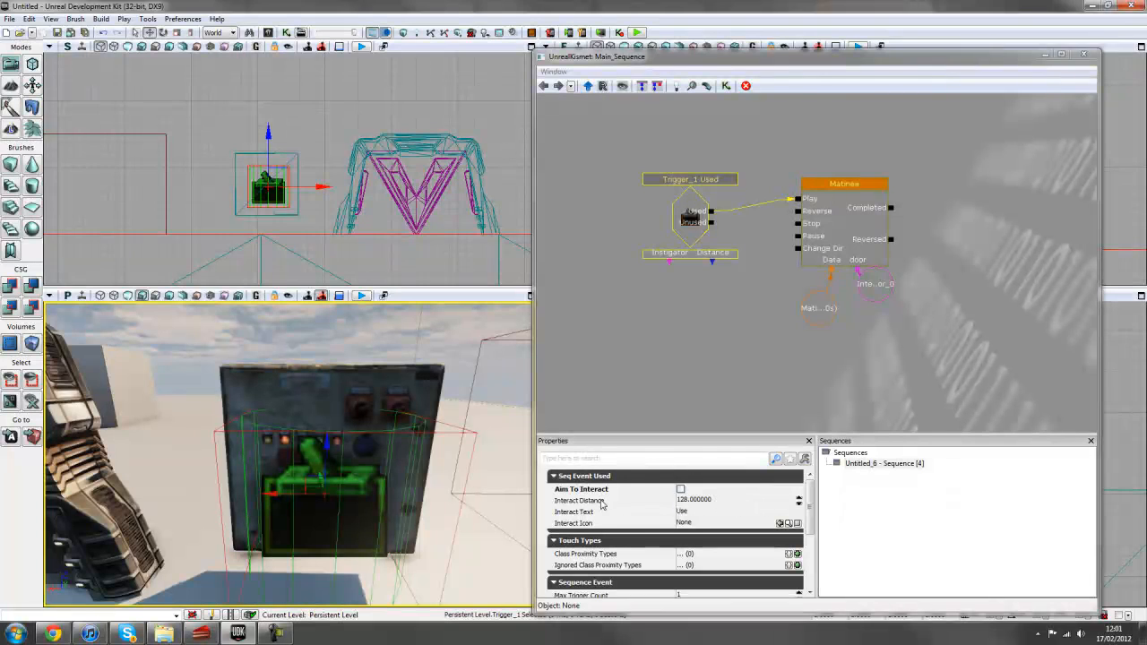
click(698, 506)
text(20)
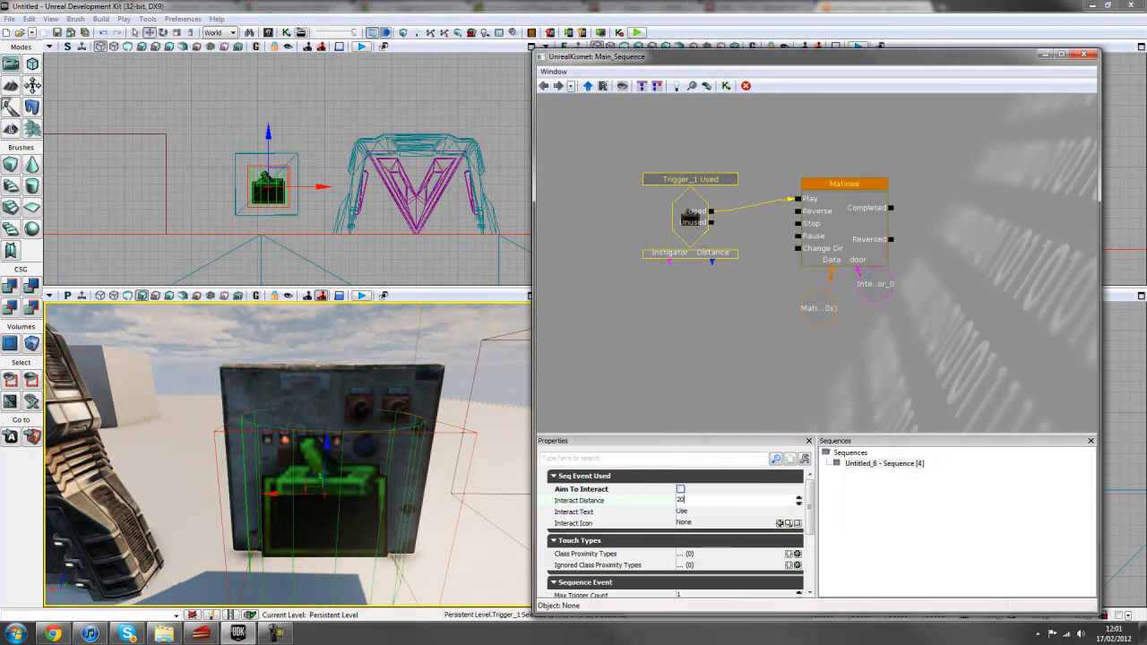
text(0)
key(Return)
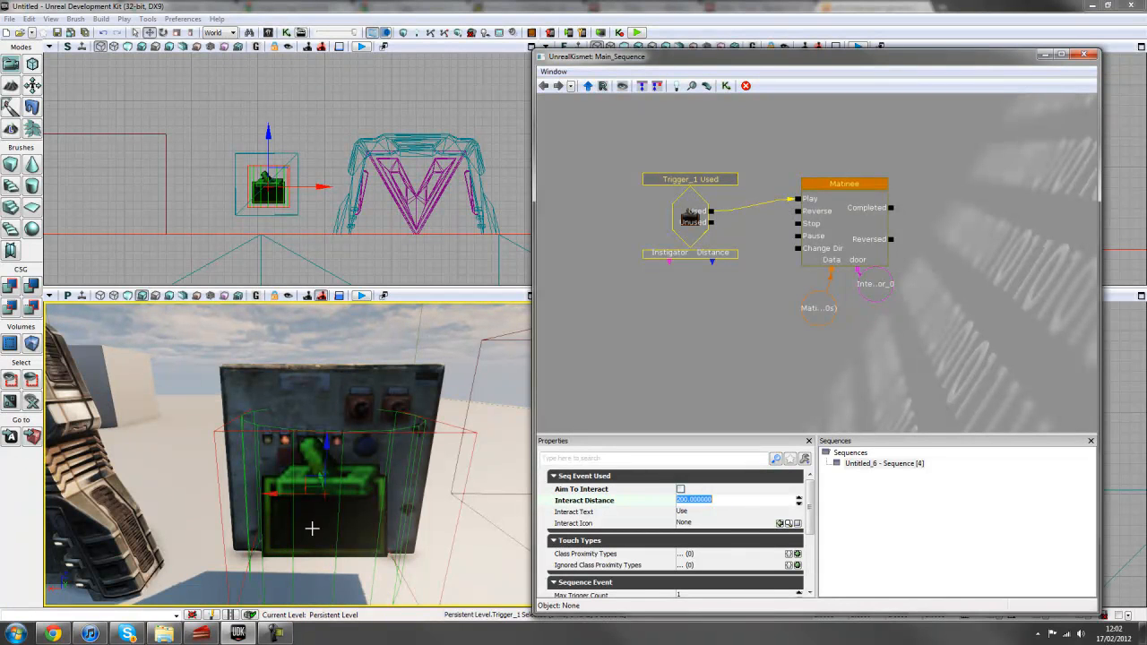
Step: Play the level from the floor in front of the door, use the control panel to test it, and exit the preview
click(672, 347)
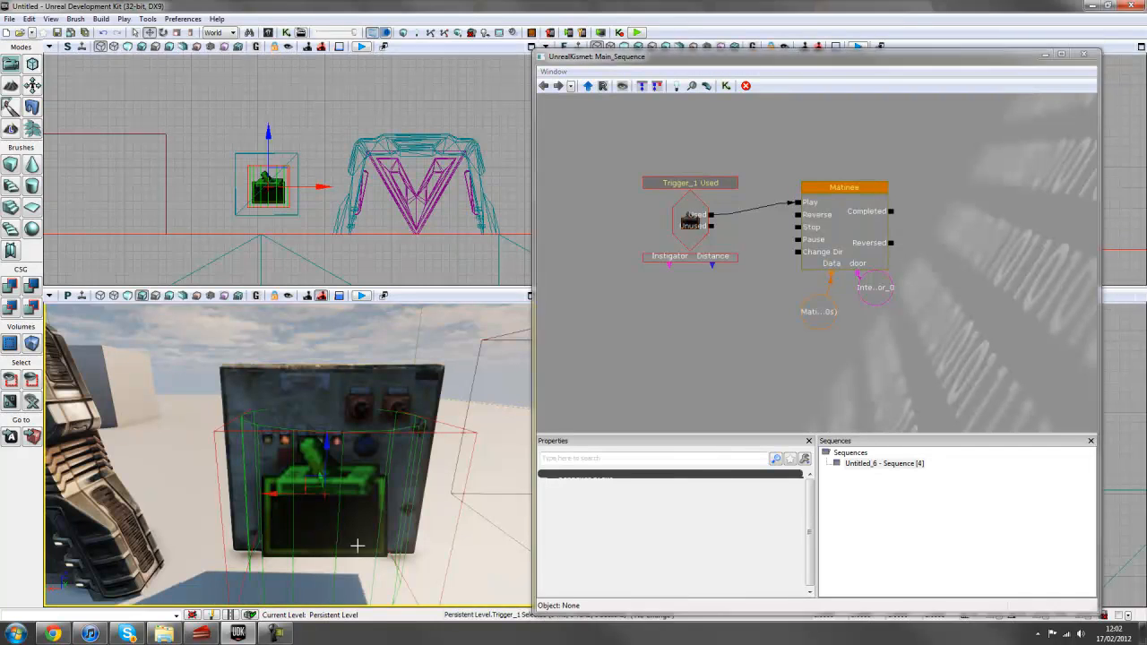
drag(761, 300, 764, 281)
drag(159, 405, 164, 434)
click(229, 543)
right_click(256, 525)
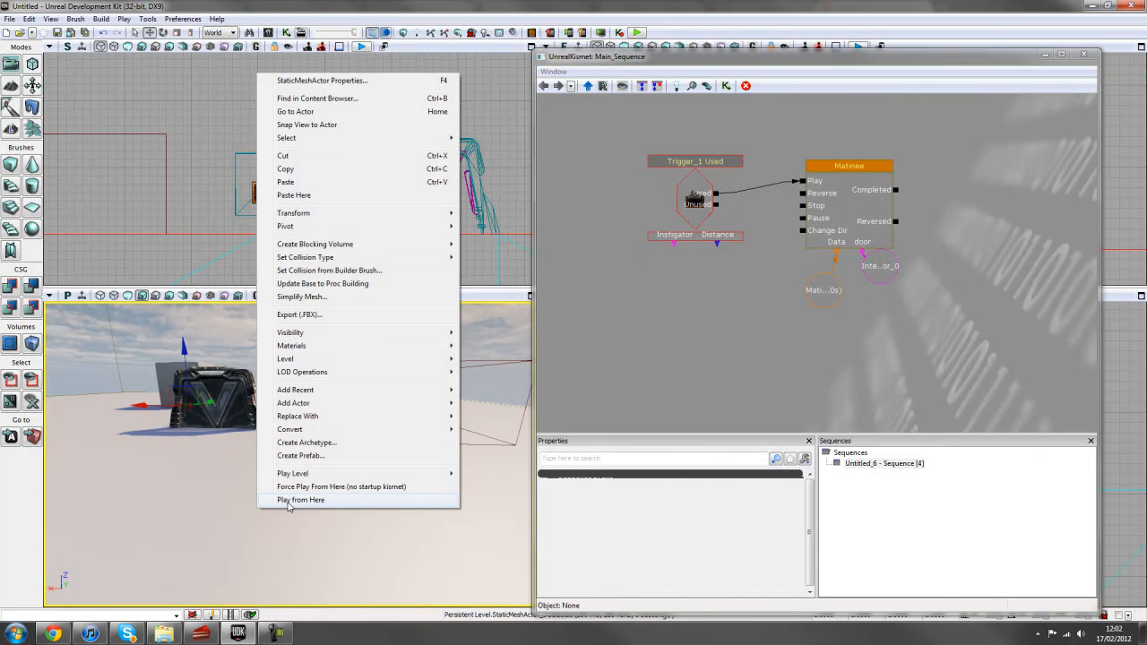
click(287, 505)
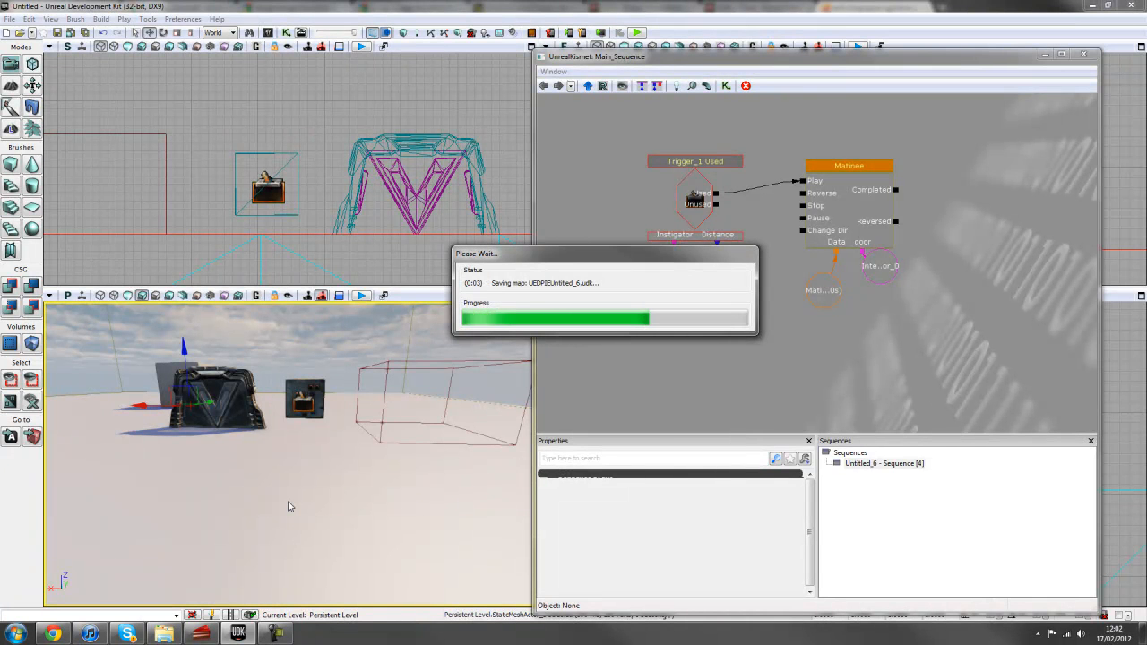
key(w)
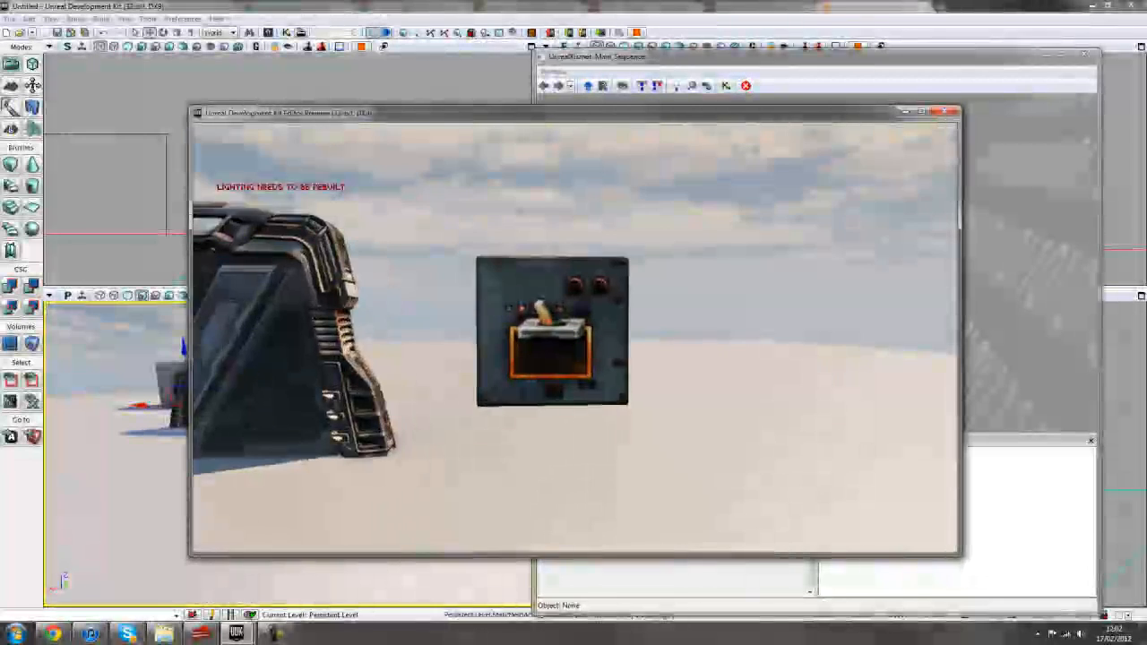
key(e)
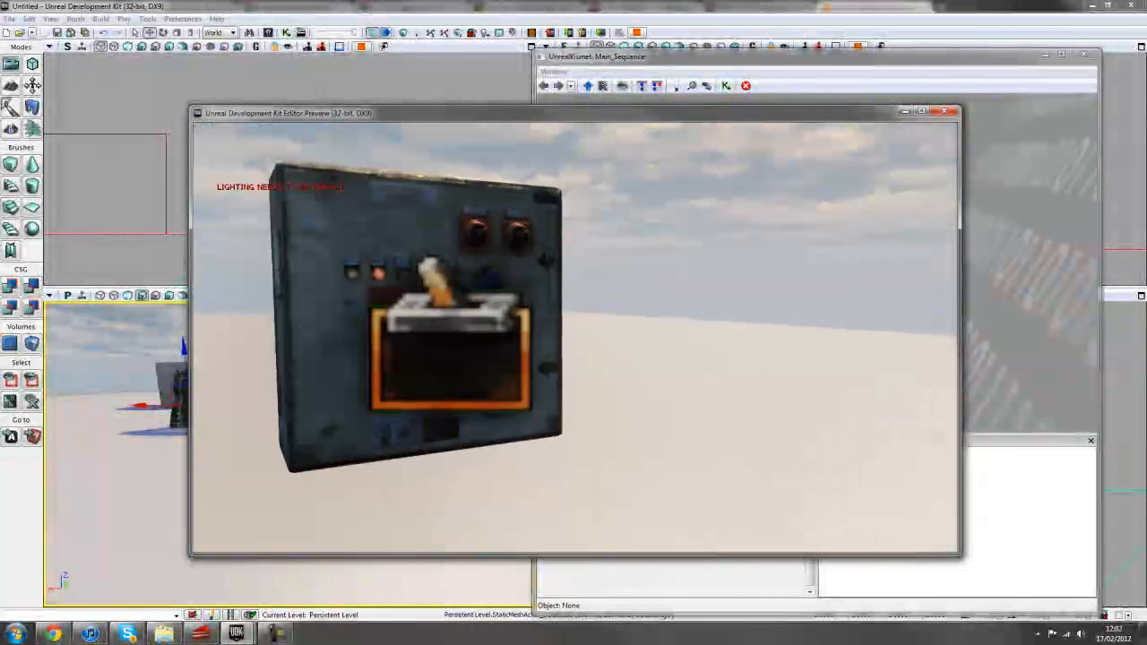
key(Escape)
Step: Move the Matinee node and its attached variables farther from the trigger event, and break the link between Used and Play
mouse_move(392, 481)
mouse_down()
mouse_move(379, 455)
mouse_move(376, 332)
mouse_move(376, 489)
mouse_move(395, 469)
mouse_up()
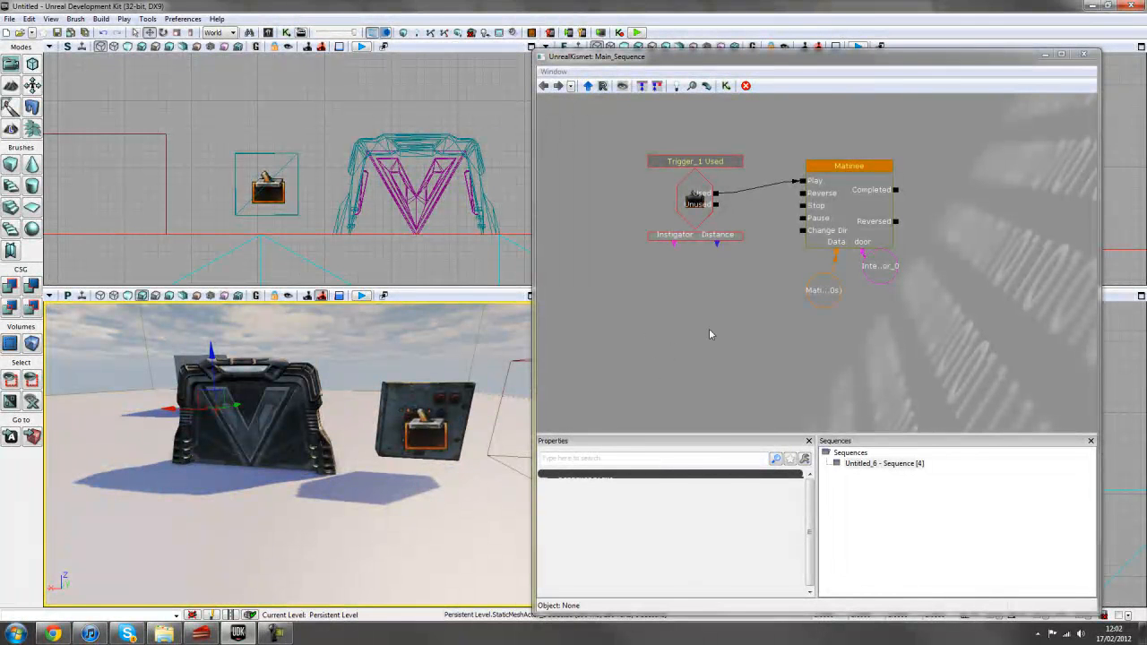
click(785, 293)
scroll(750, 346, up, 1)
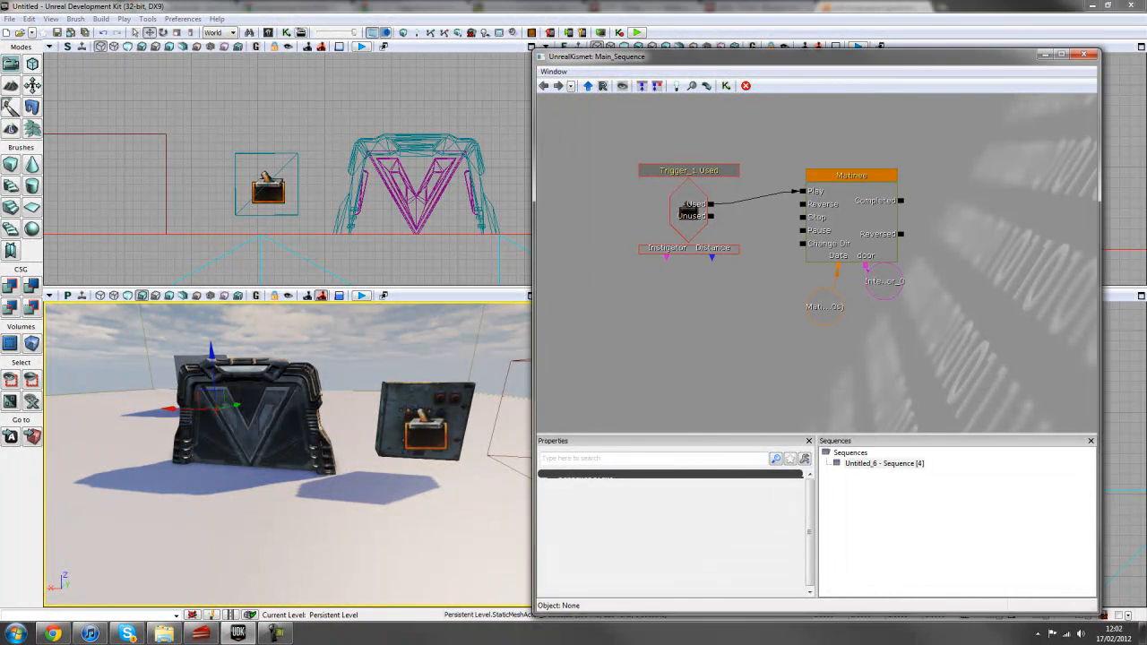
mouse_move(361, 457)
mouse_down()
mouse_move(361, 416)
mouse_move(361, 436)
mouse_up()
click(287, 92)
right_drag(326, 486, 328, 502)
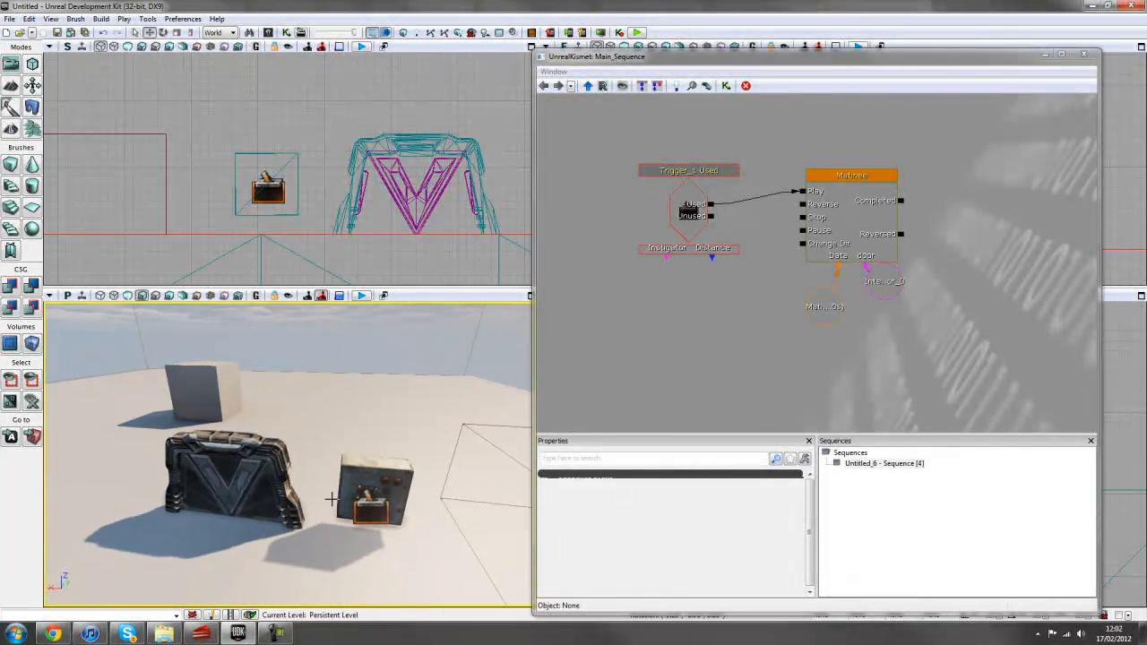
drag(842, 327, 791, 350)
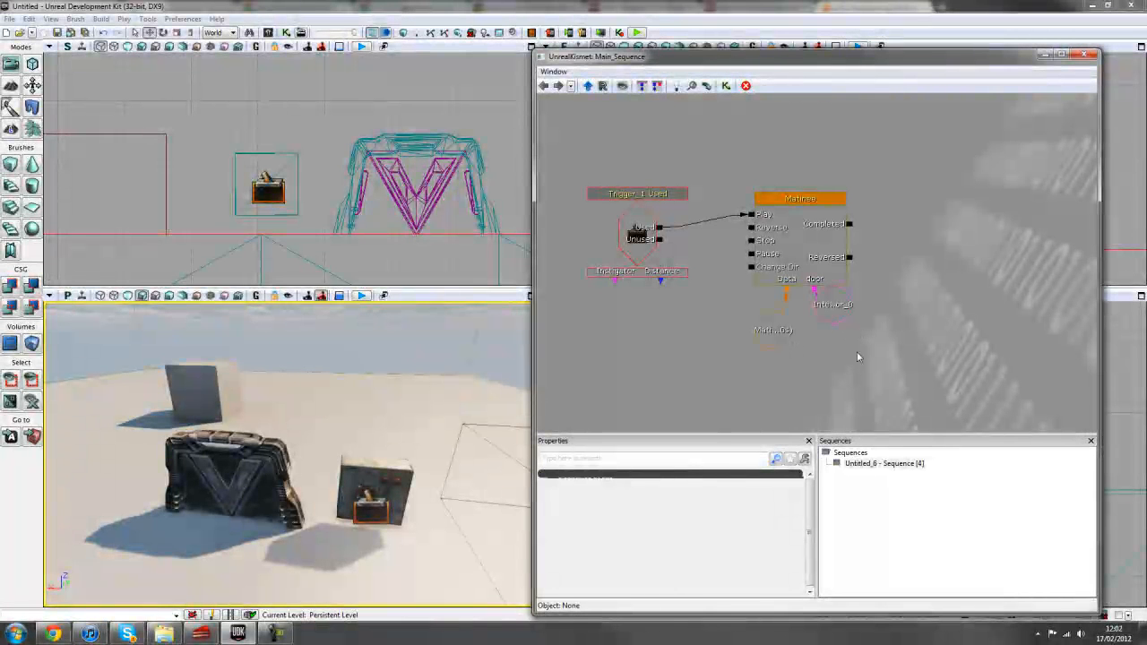
ctrl+alt+drag(856, 351, 957, 235)
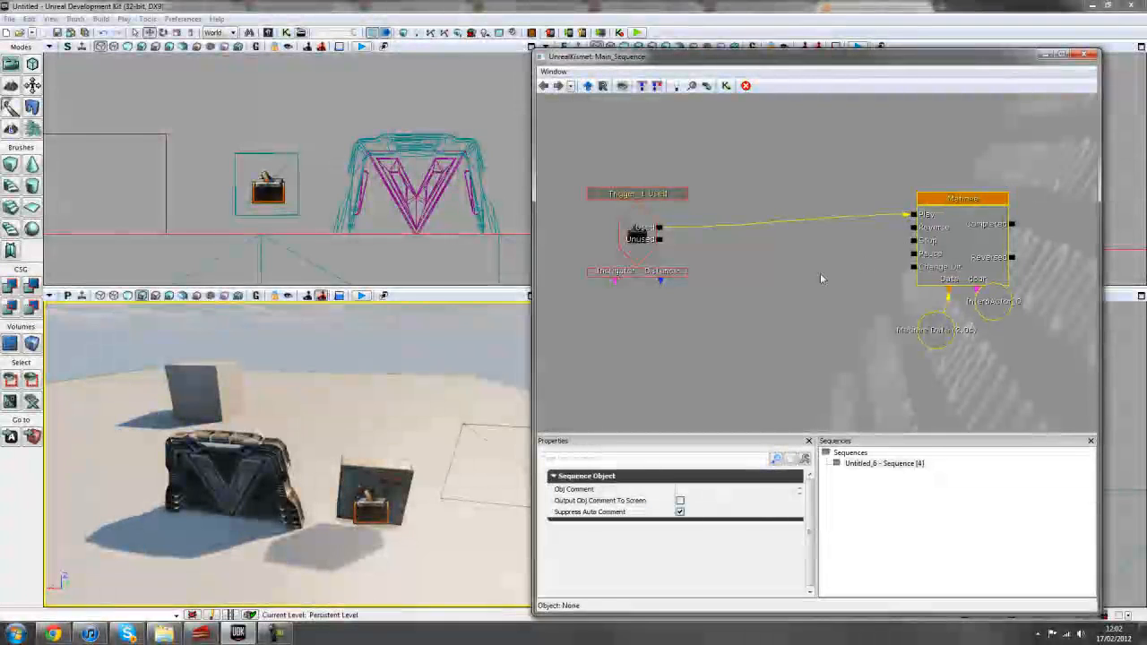
drag(811, 274, 793, 268)
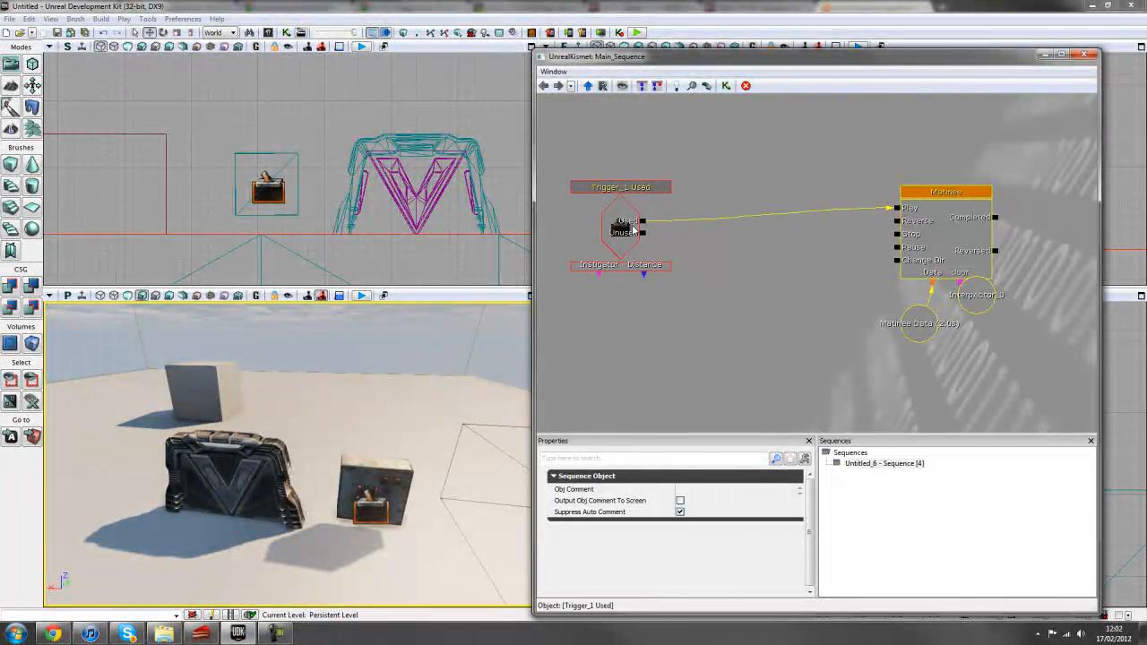
alt+click(702, 220)
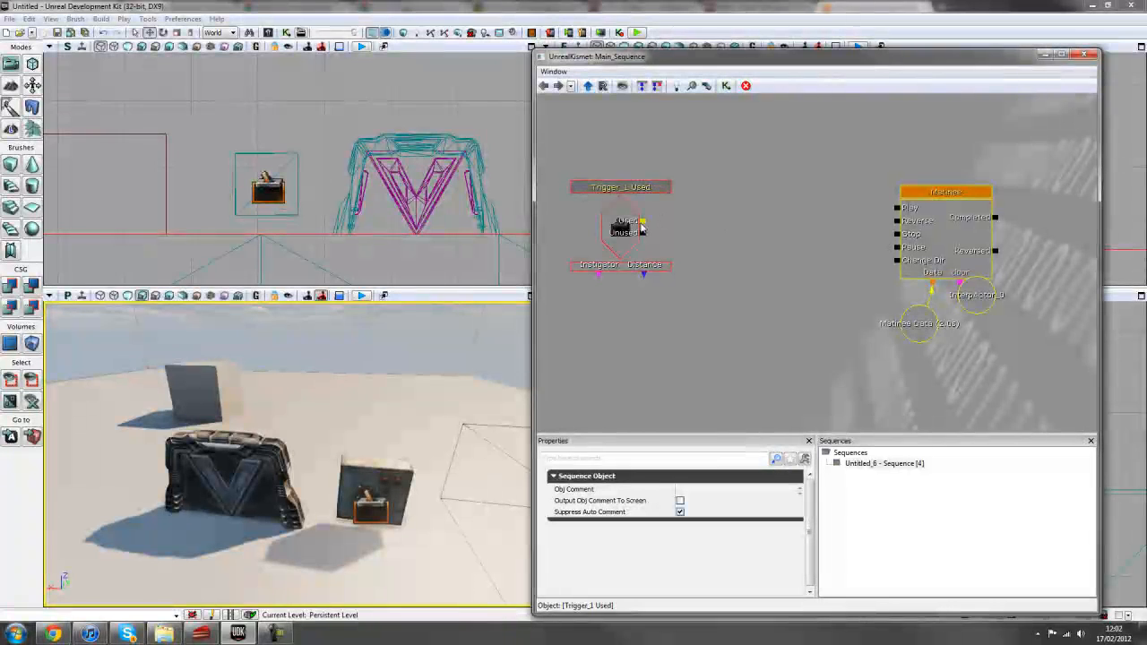
Step: Add a Switch action and place it between the trigger's Used event and the Matinee node
right_click(719, 212)
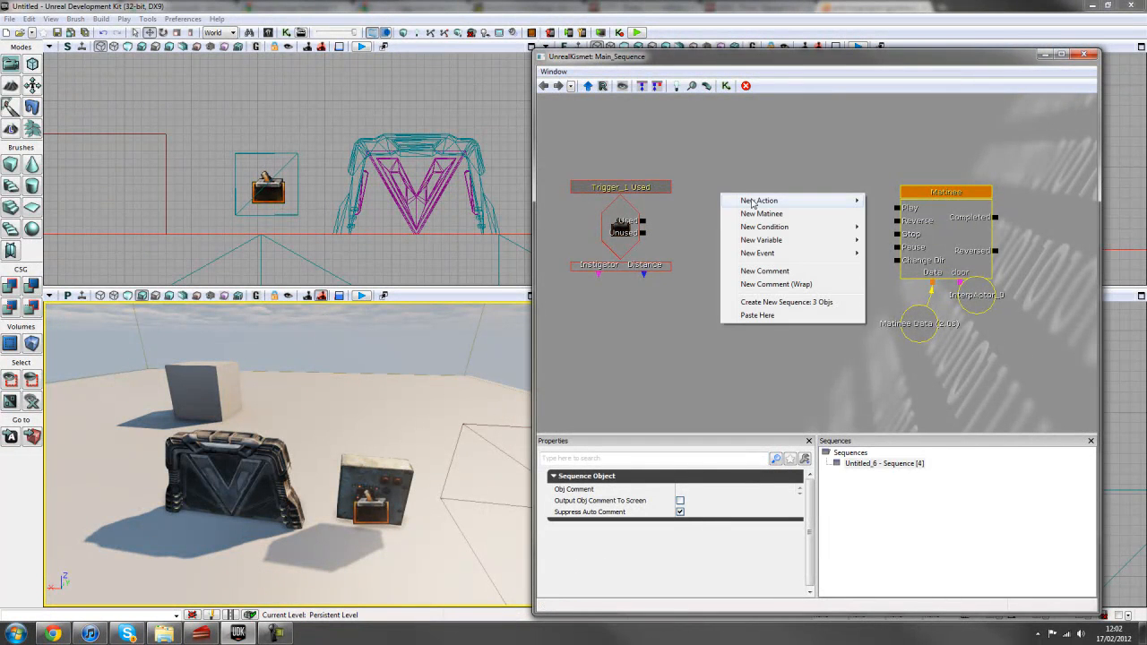
mouse_move(753, 202)
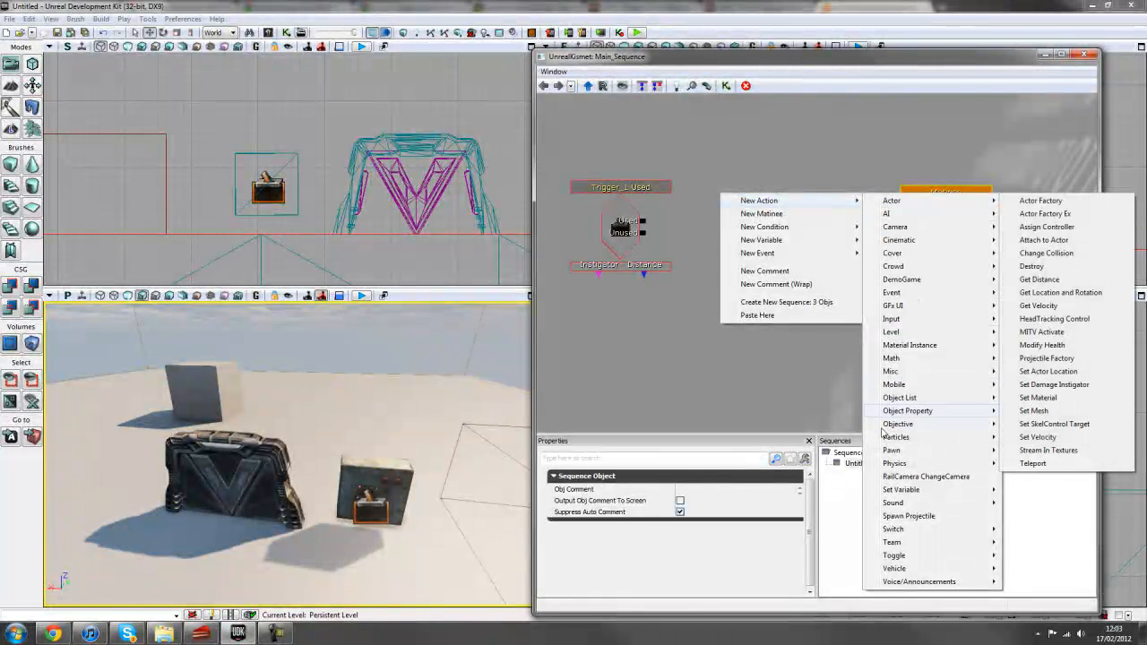
mouse_move(906, 536)
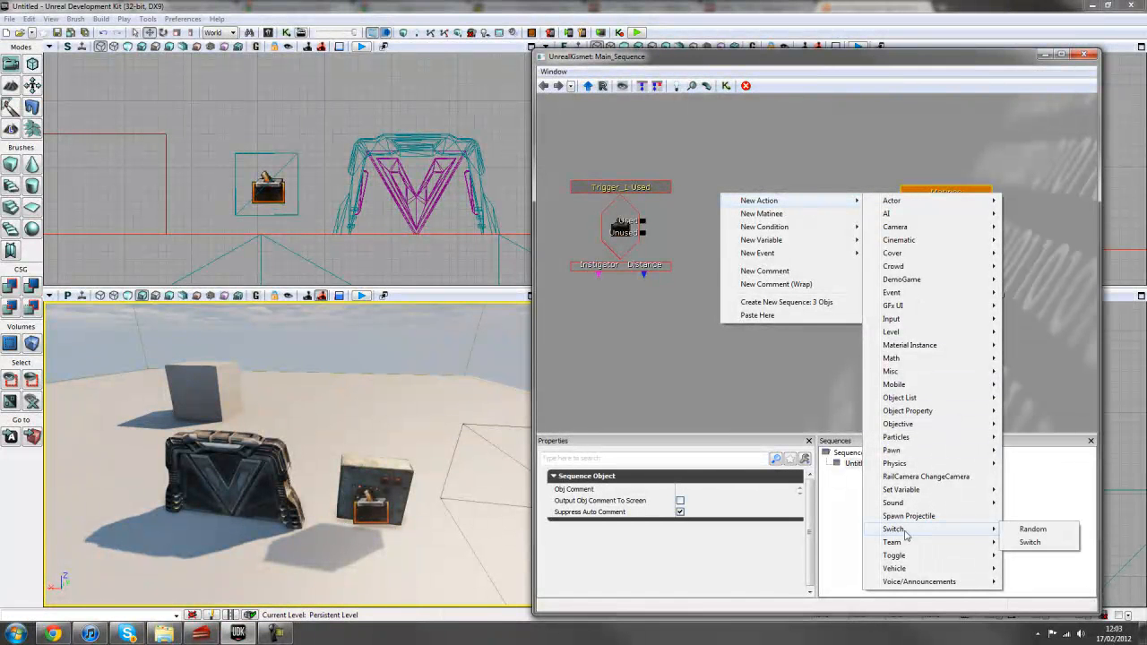
click(1036, 543)
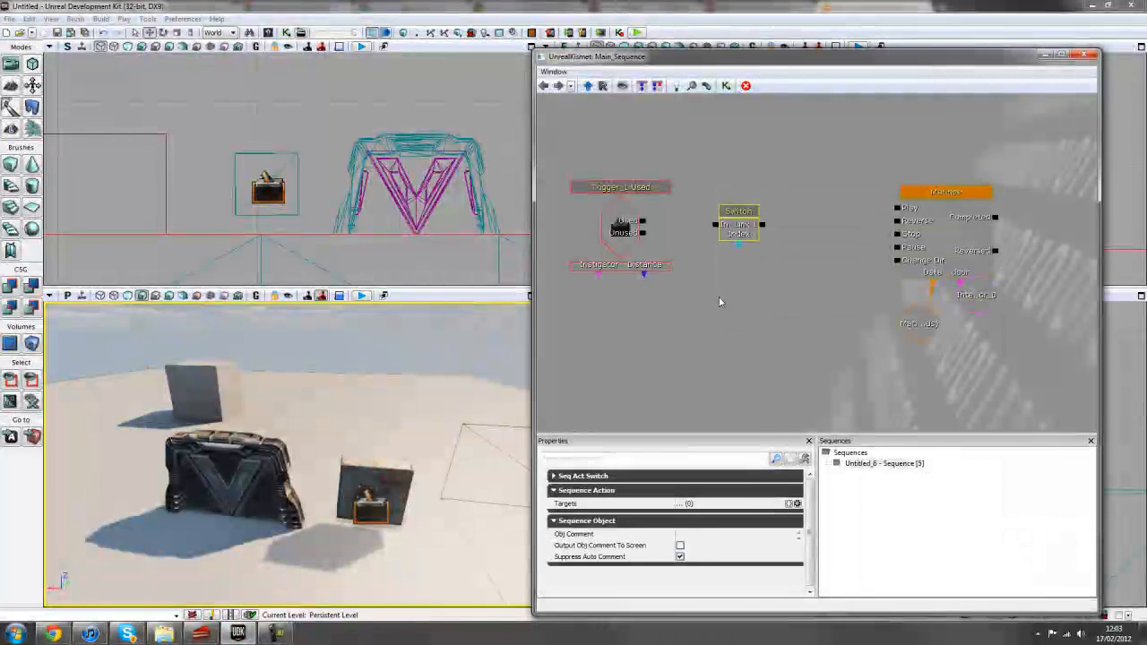
drag(720, 299, 744, 295)
drag(755, 219, 788, 204)
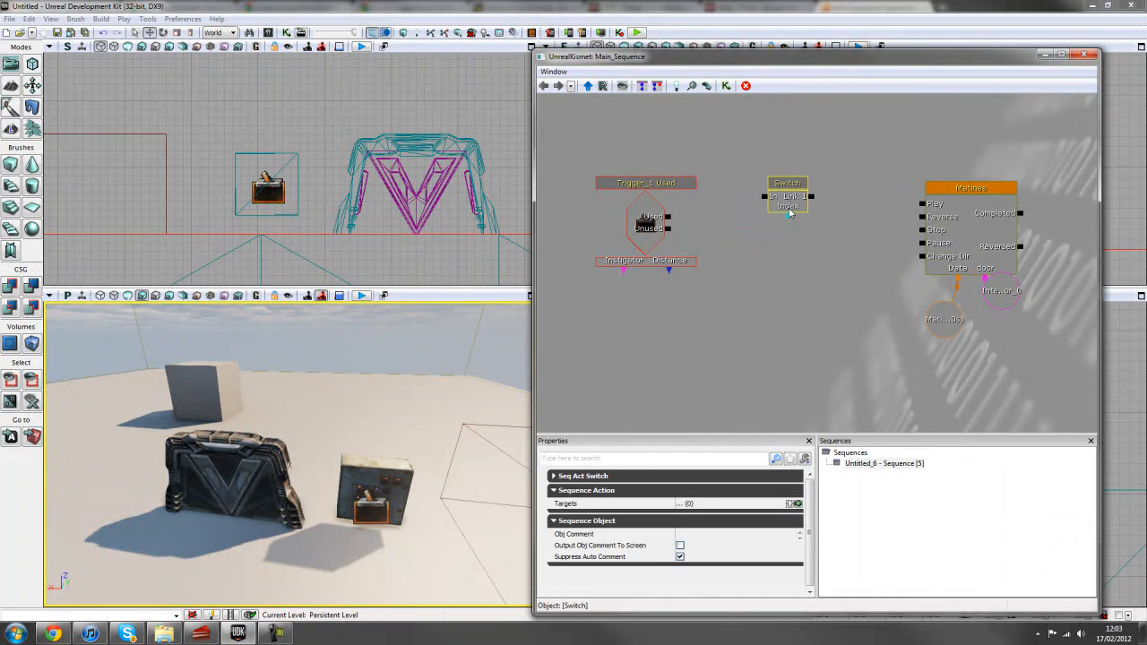
Step: Set the Switch's Link Count to 2 and enable Looping
click(578, 476)
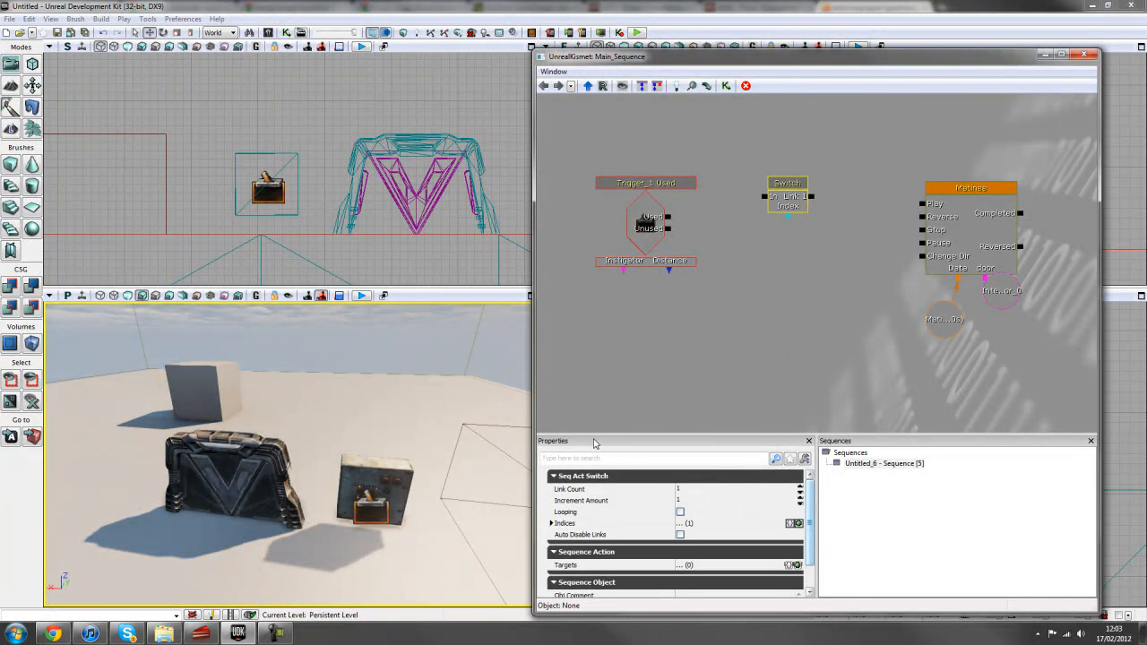
drag(597, 433, 598, 404)
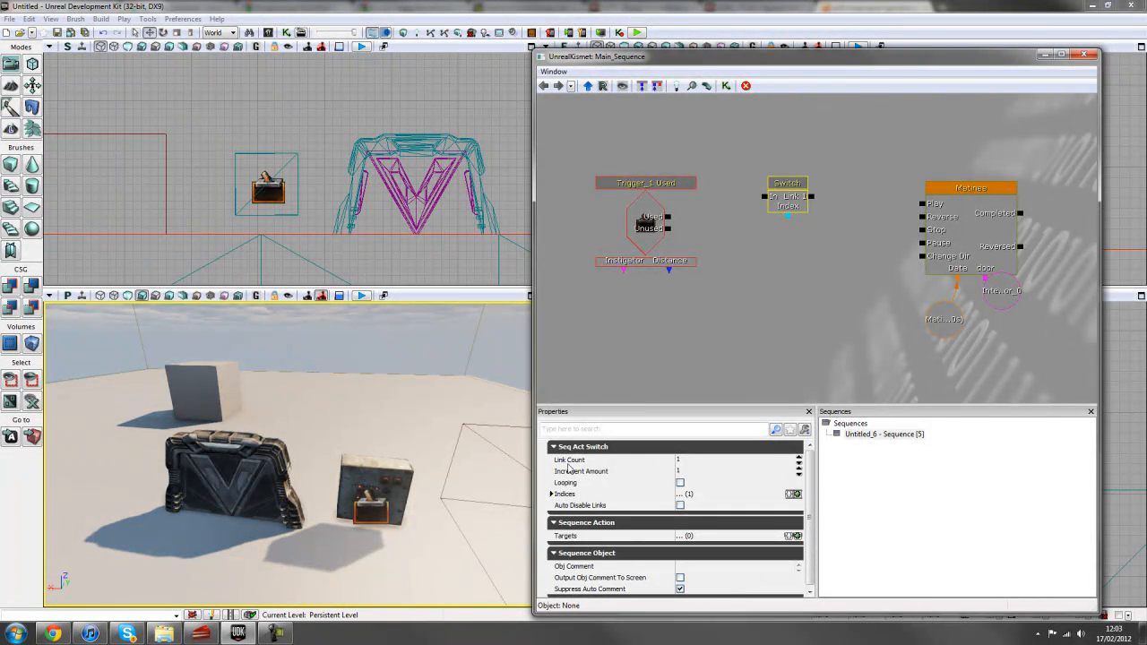
click(691, 462)
text(2)
key(Return)
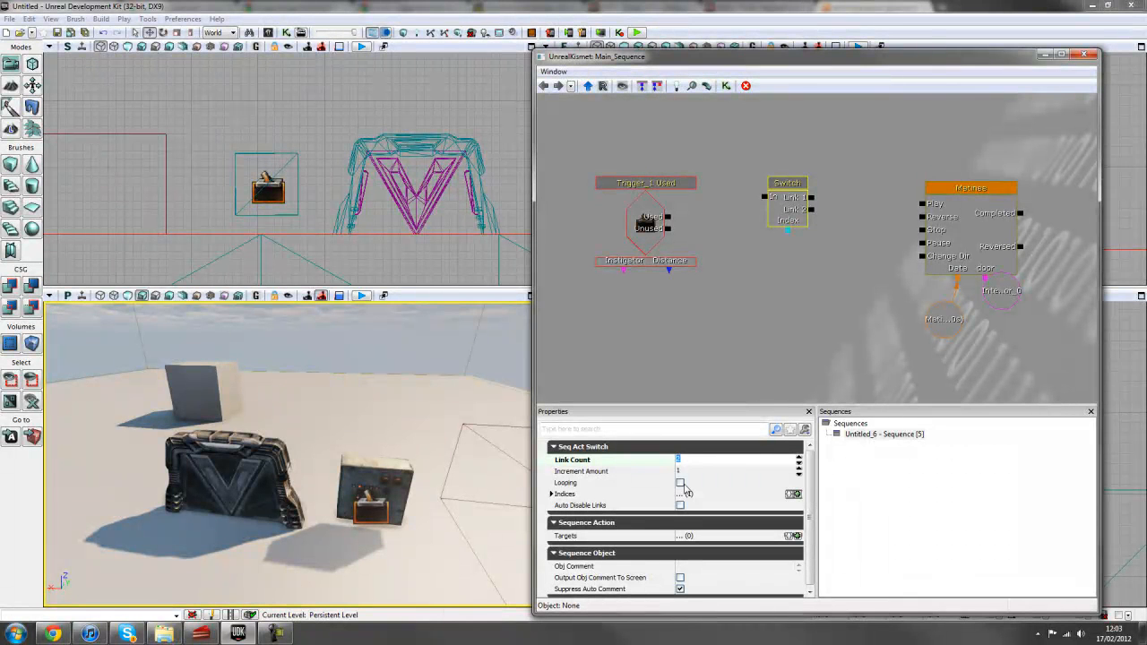
click(681, 483)
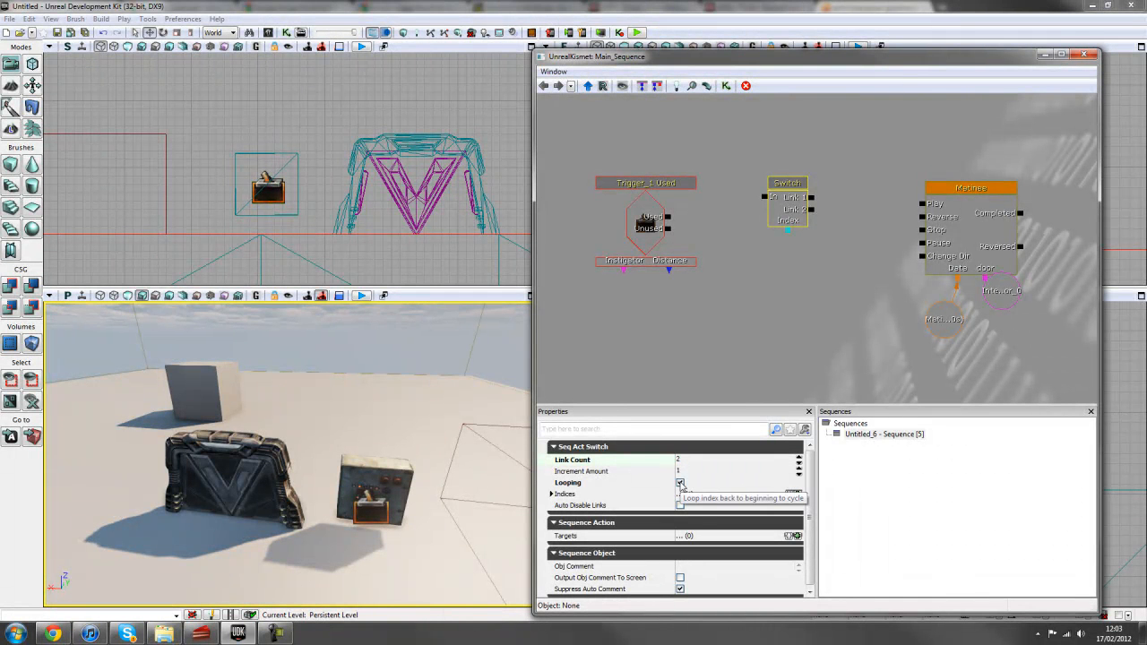
Step: Connect the trigger's Used output to the Switch input, Link 1 to the Matinee's Play, and Link 2 to its Reverse
click(709, 220)
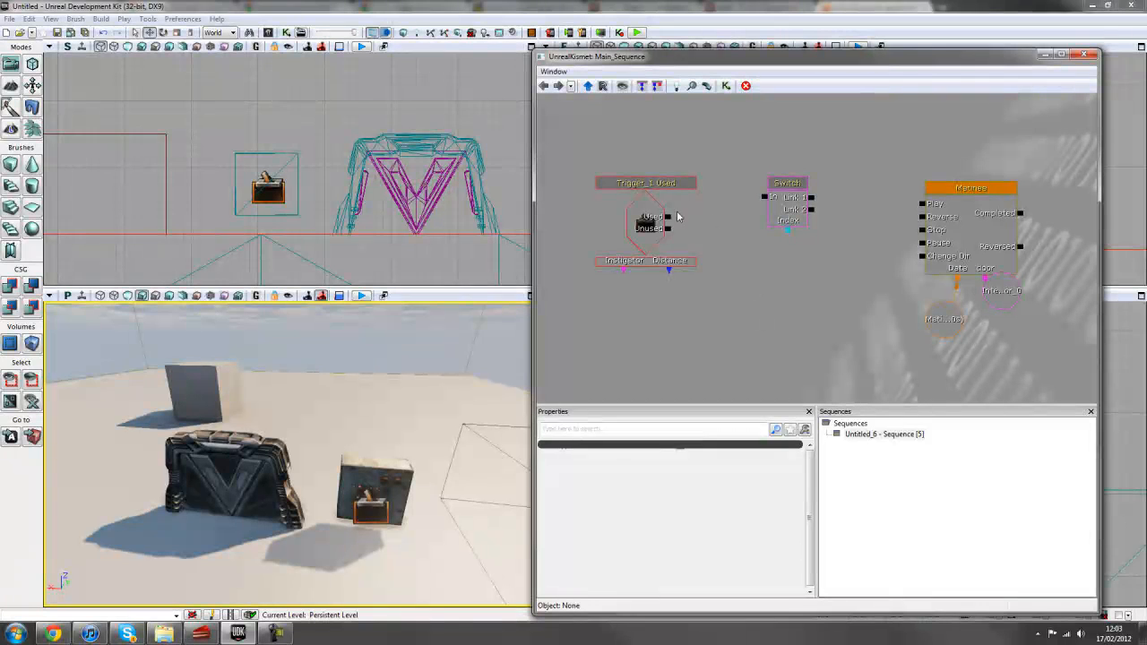
drag(668, 216, 747, 206)
drag(811, 197, 922, 203)
click(814, 204)
drag(811, 210, 922, 217)
click(856, 295)
click(640, 222)
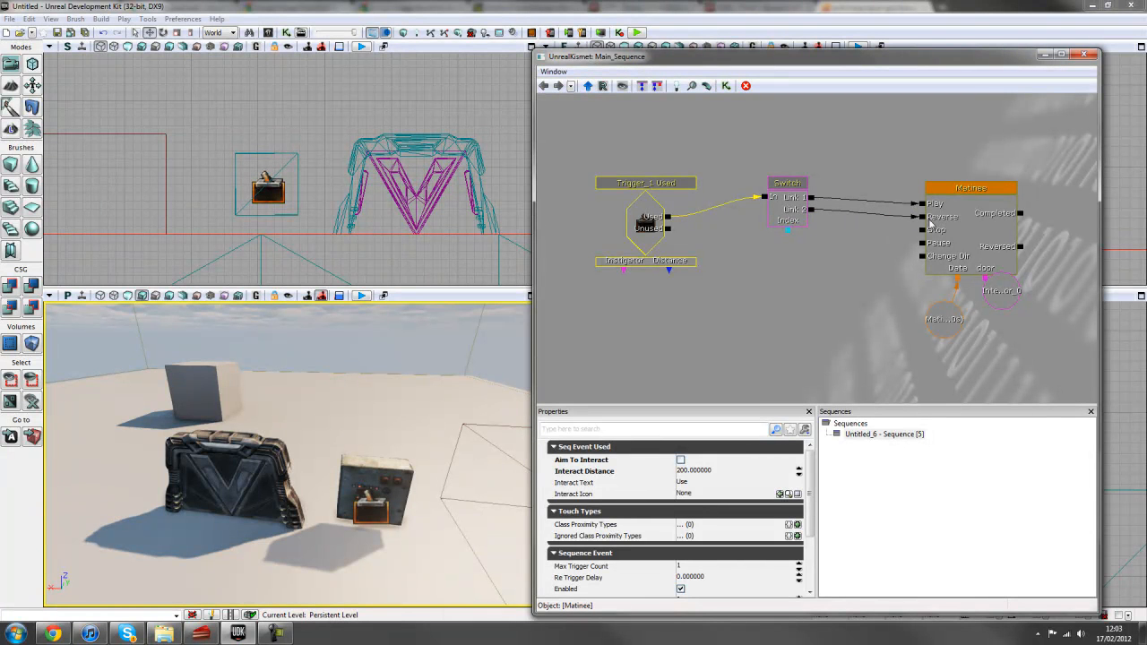
Step: Set the Max Trigger Count of the trigger's Used event to 0
click(789, 220)
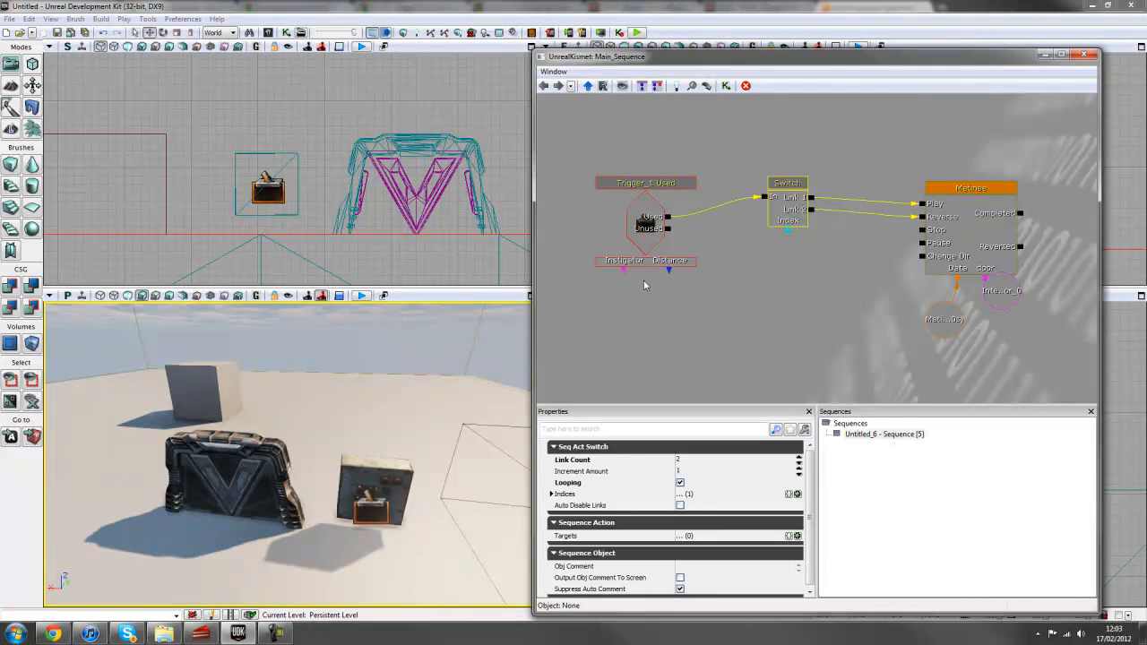
click(646, 231)
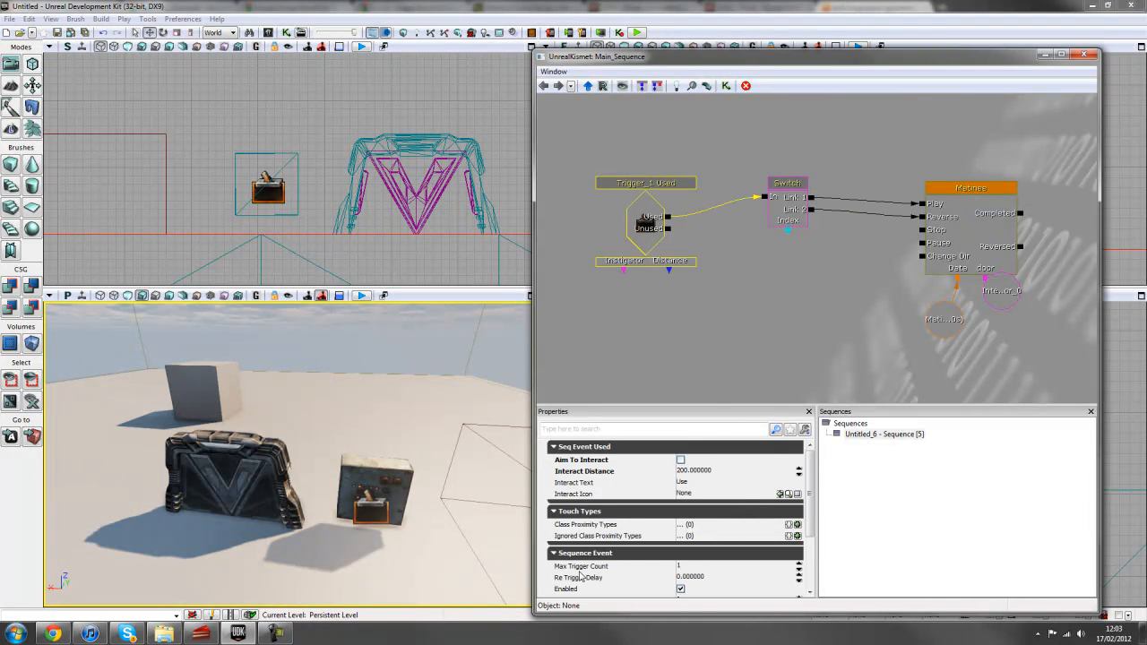
scroll(583, 572, down, 1)
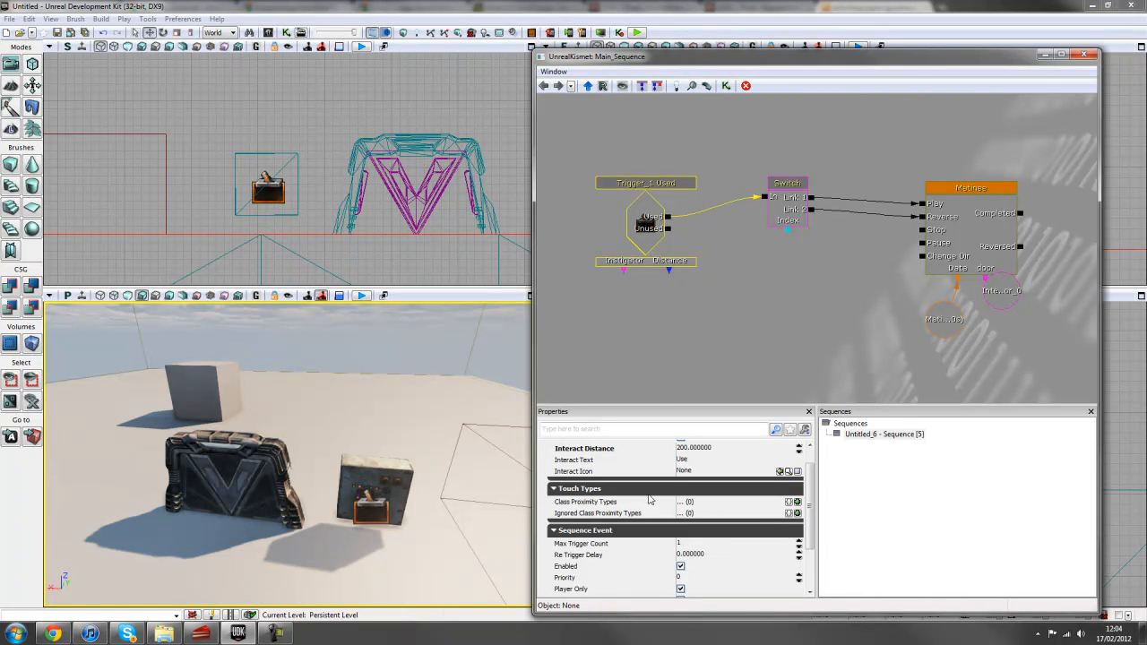
click(695, 544)
text(0)
key(Return)
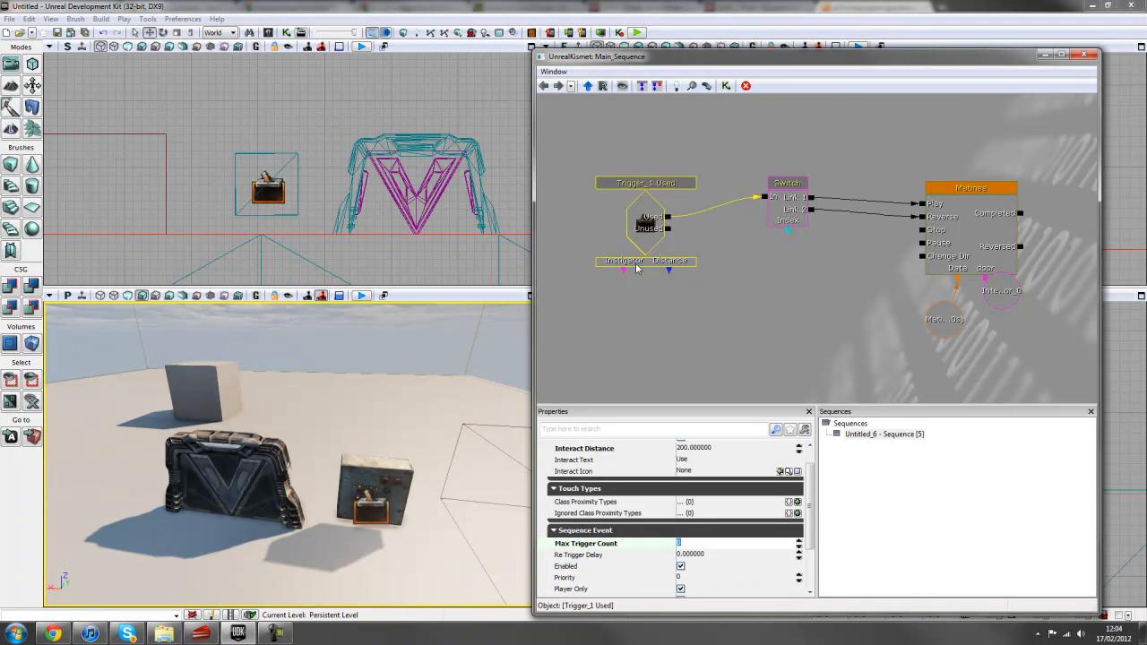
Step: Add a Log action below the Switch and connect the trigger's Used output to its input
click(763, 276)
drag(762, 276, 763, 264)
click(659, 168)
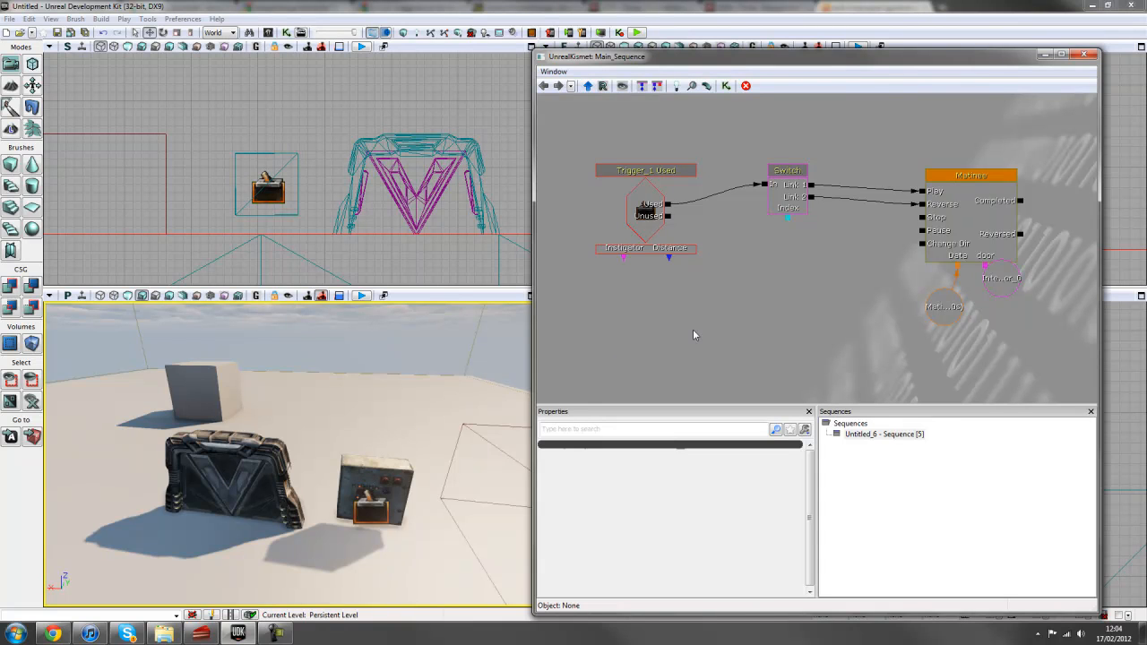
key(l)
click(758, 246)
drag(759, 329, 775, 268)
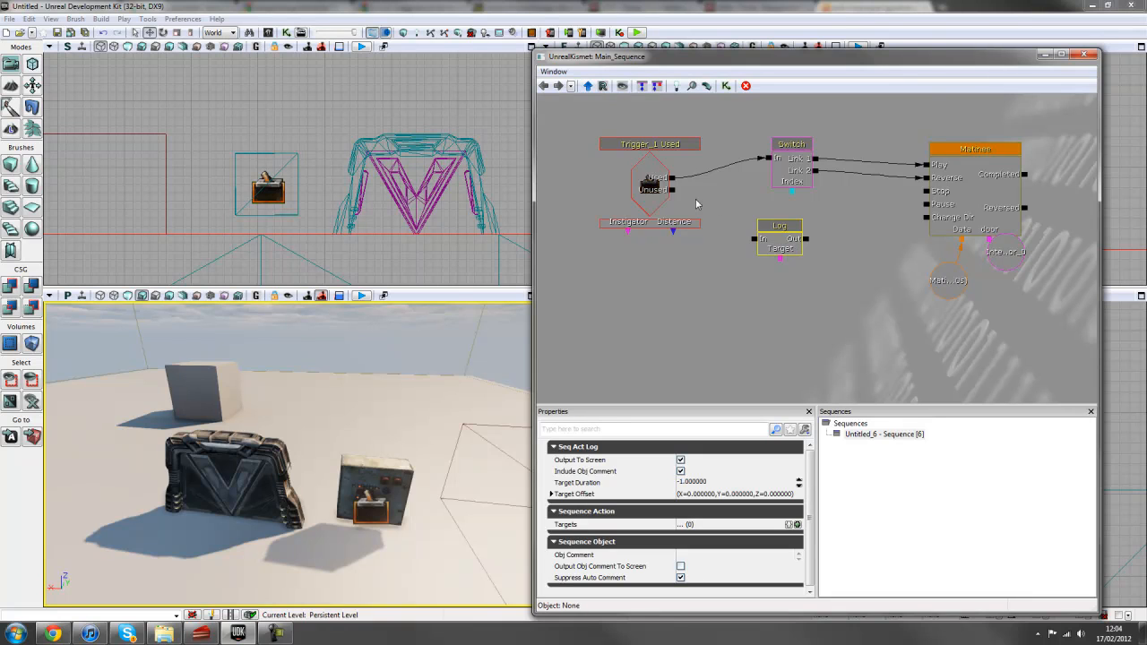
drag(672, 178, 784, 256)
click(778, 246)
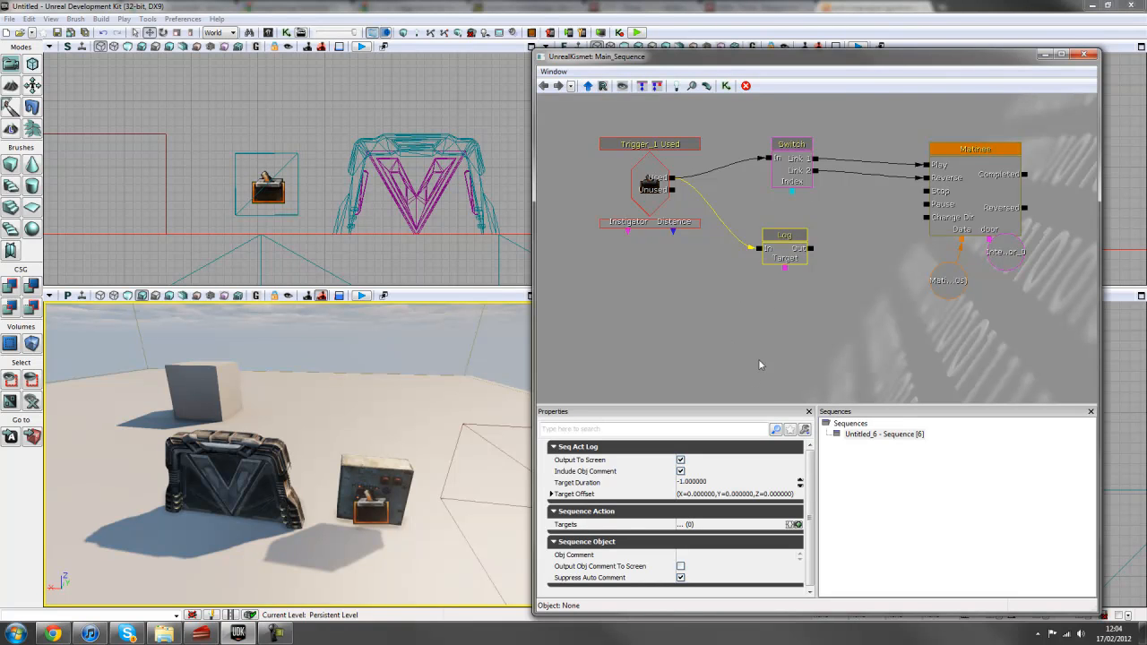
Step: Set the Log action's object comment to DOOR OPEN
click(691, 557)
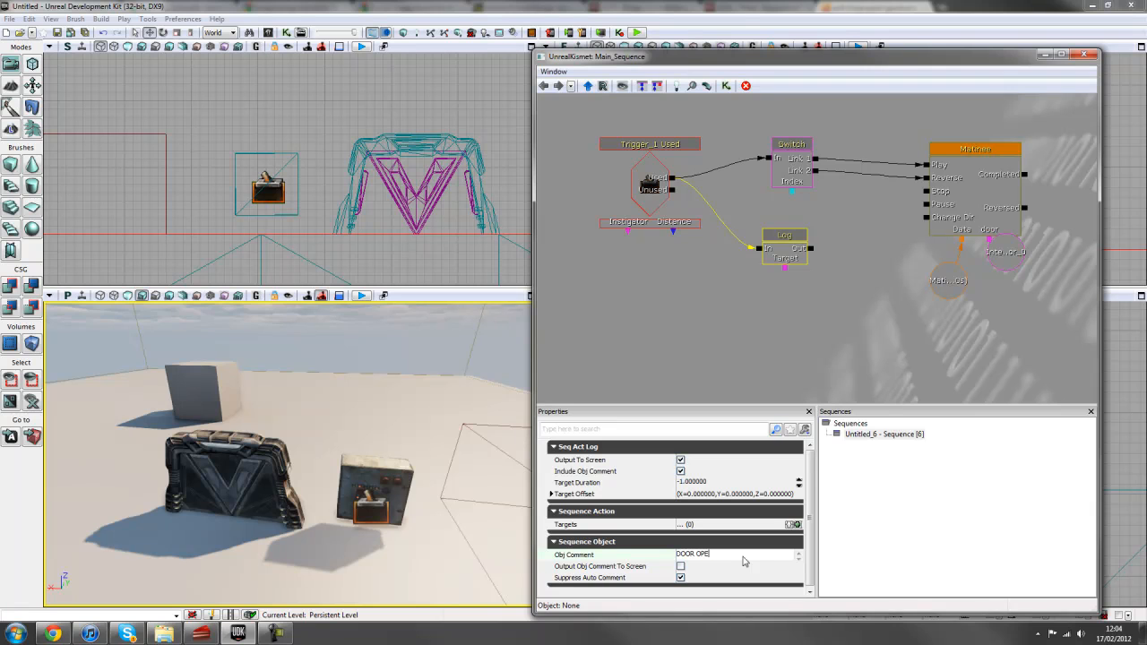
key(Return)
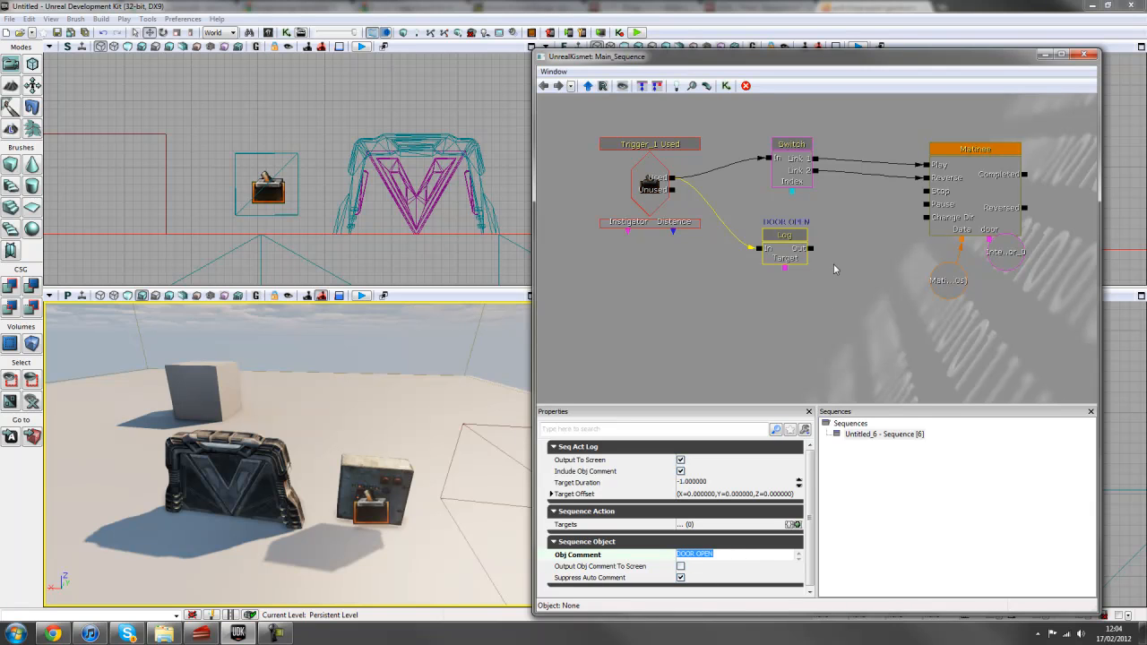
Step: Move the DOOR OPEN Log above the Switch and rewire its input from the trigger's Used output to the Switch's Link 1
click(702, 255)
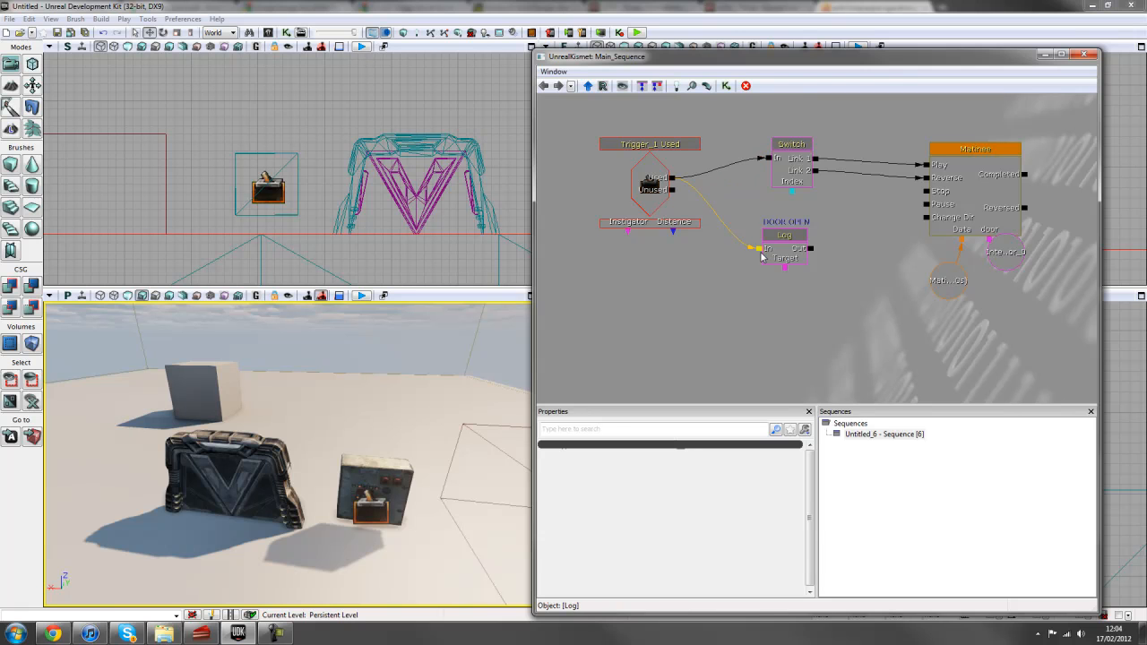
drag(748, 314, 706, 332)
ctrl+drag(733, 274, 848, 203)
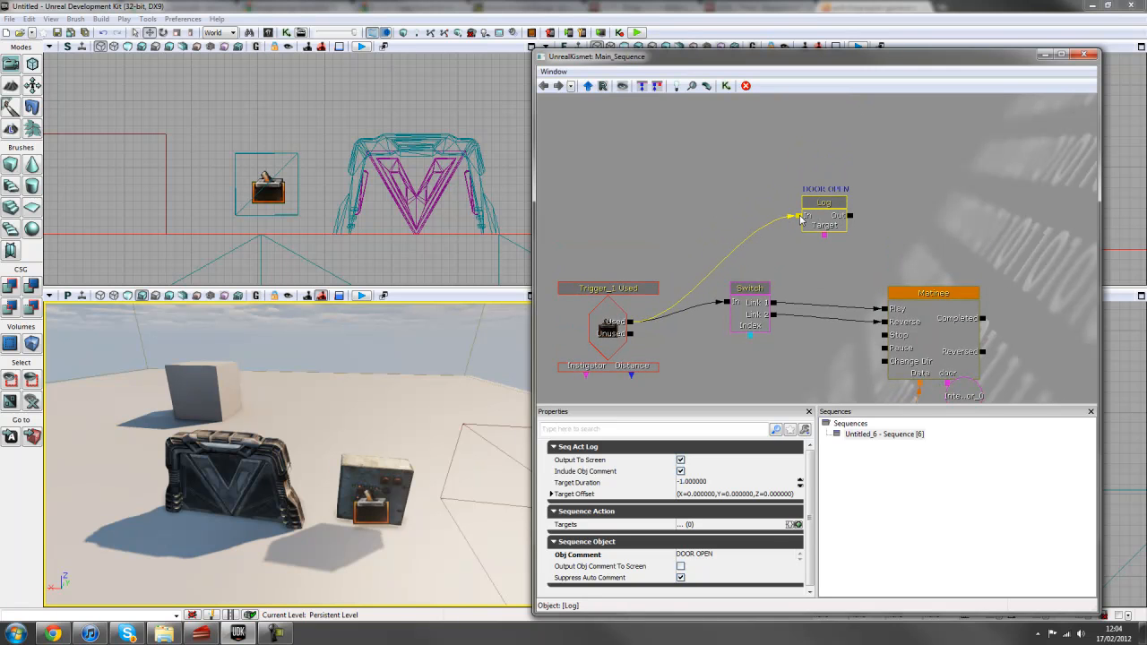
alt+click(799, 220)
drag(800, 240, 791, 218)
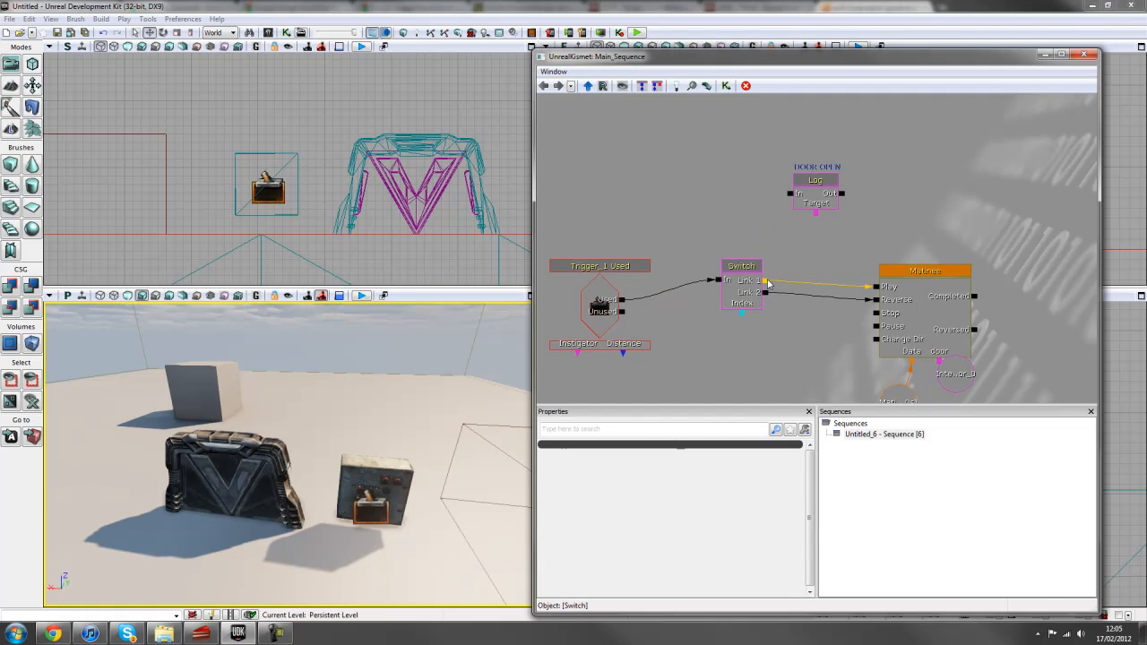
drag(768, 283, 790, 193)
drag(812, 267, 805, 230)
Step: Duplicate the DOOR OPEN Log, place the copy below the Switch, and connect Link 2 to its input
click(800, 157)
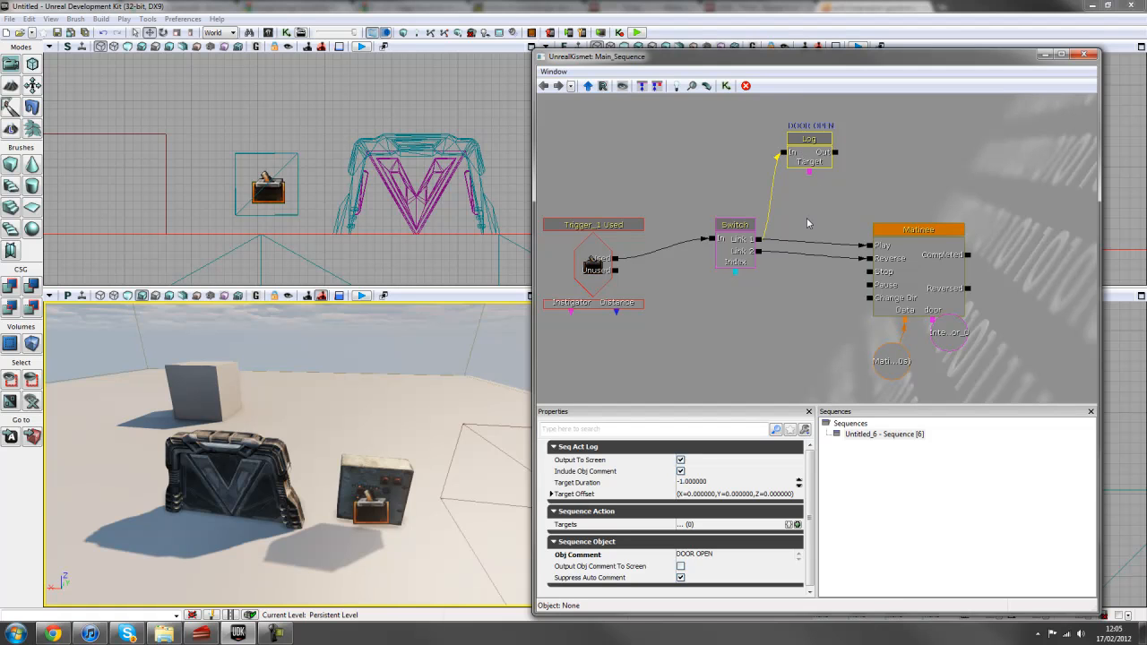
key(ctrl+v)
ctrl+drag(824, 288, 796, 330)
mouse_move(735, 347)
mouse_down()
mouse_move(717, 302)
mouse_move(714, 339)
mouse_up()
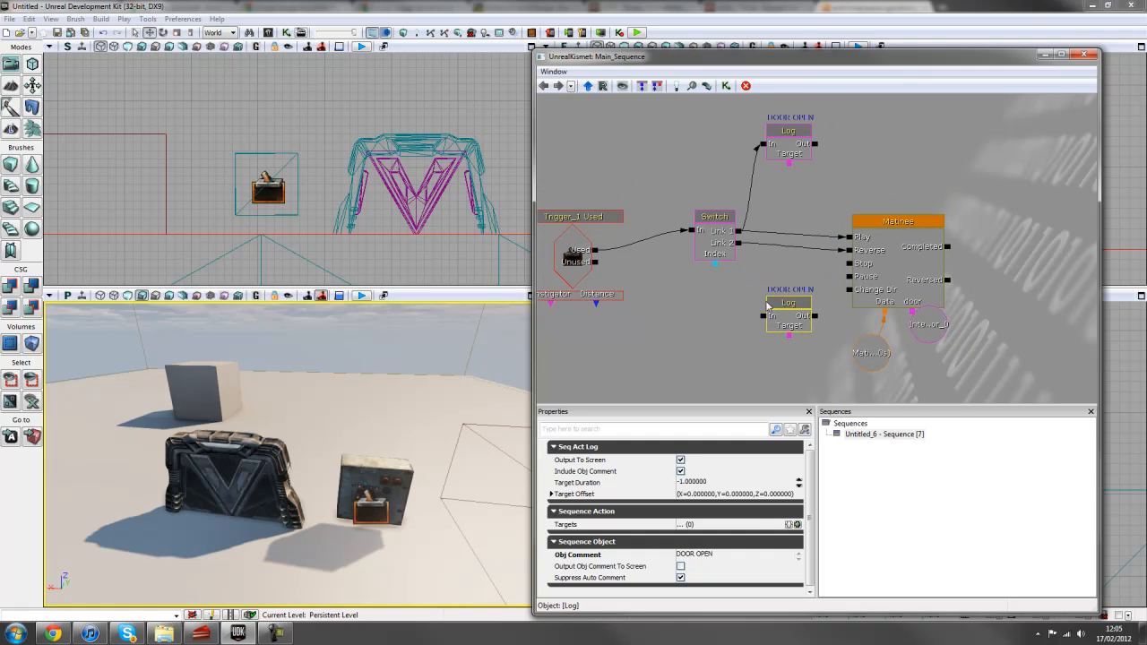
drag(738, 243, 763, 330)
Step: Change the object comment of the lower Log action to DOOR CLOSED
click(797, 323)
click(721, 554)
text(DOOR CLOSED)
key(Return)
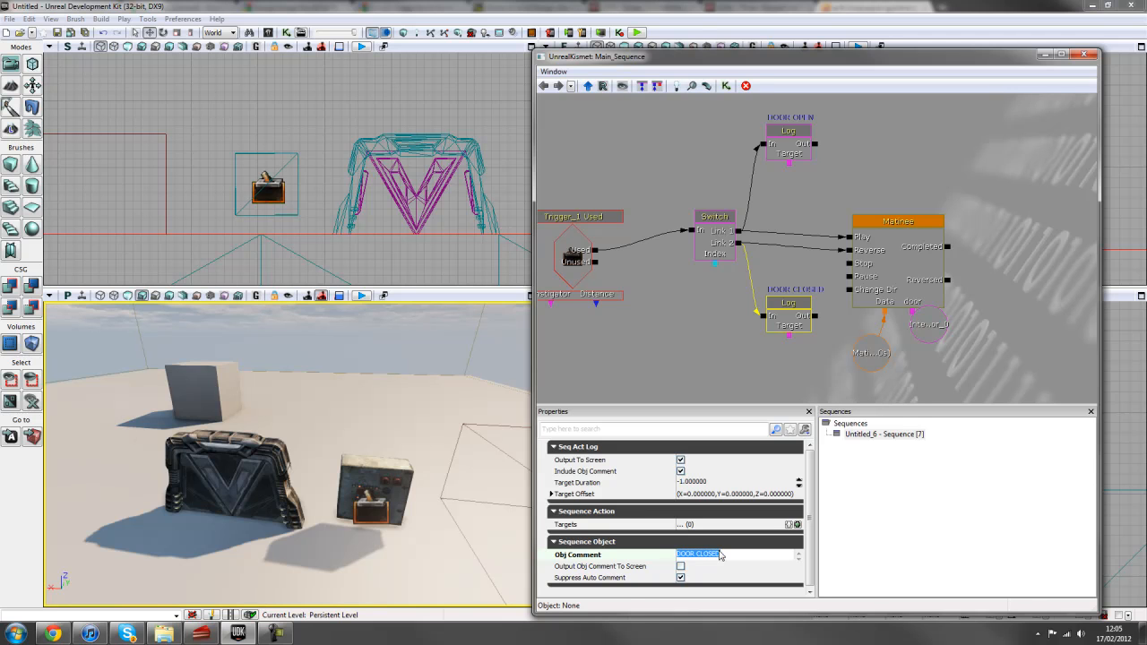
click(709, 312)
drag(727, 323, 789, 328)
scroll(751, 342, down, 1)
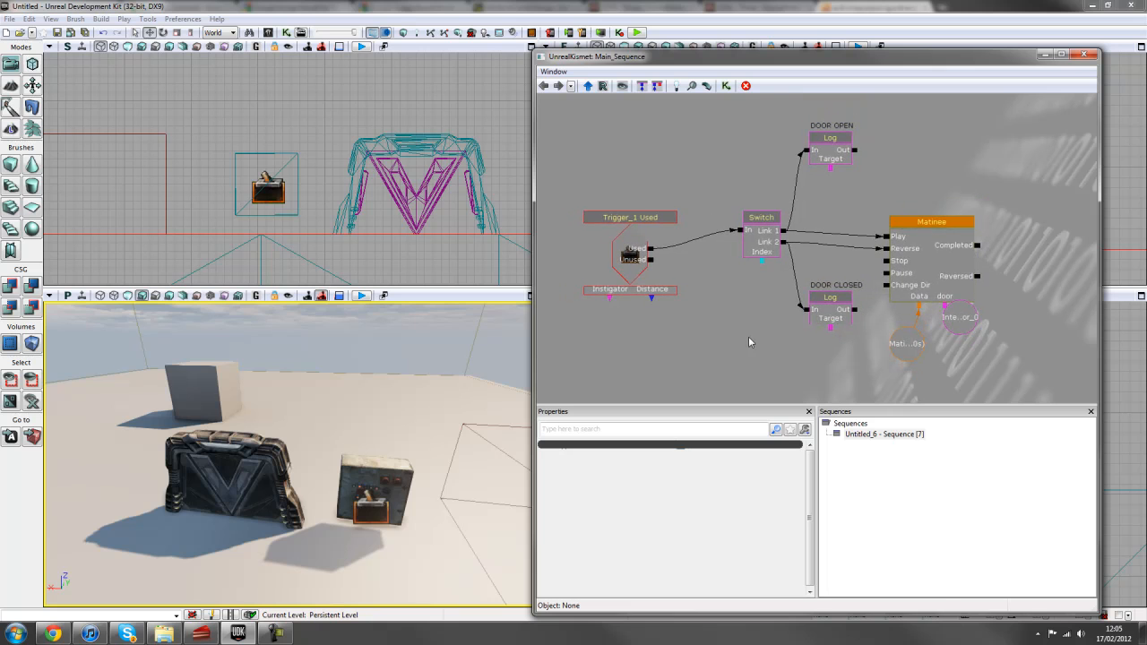
Step: Play the level from the floor in front of the door and use the control panel trigger repeatedly to test the door and log messages
drag(435, 576, 434, 608)
right_click(288, 564)
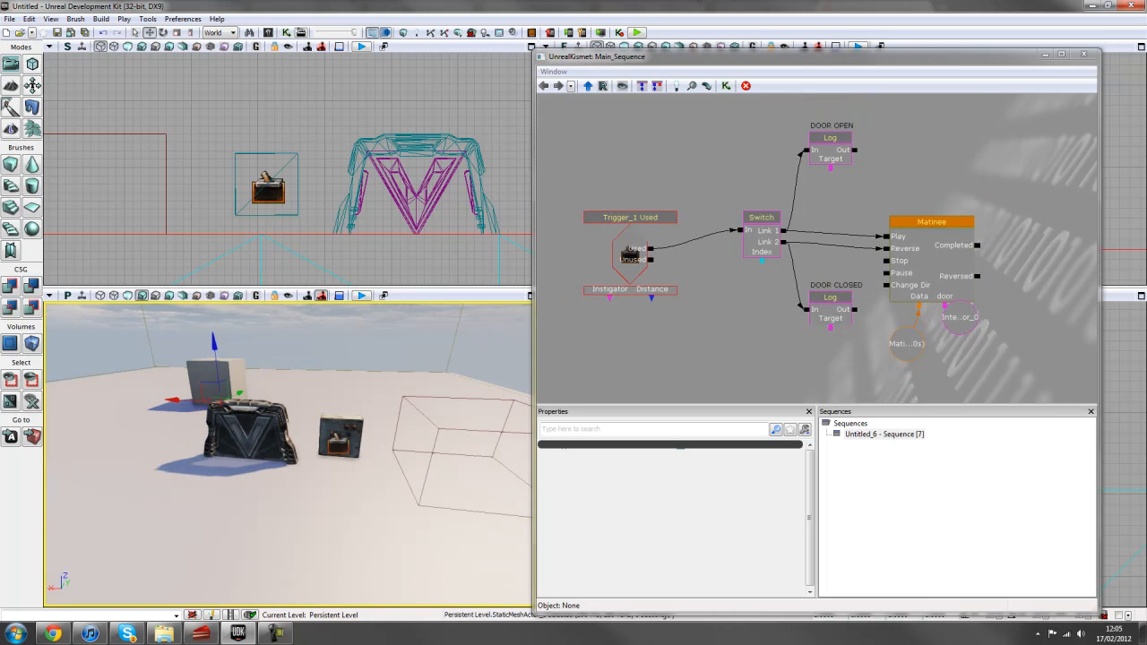
click(328, 556)
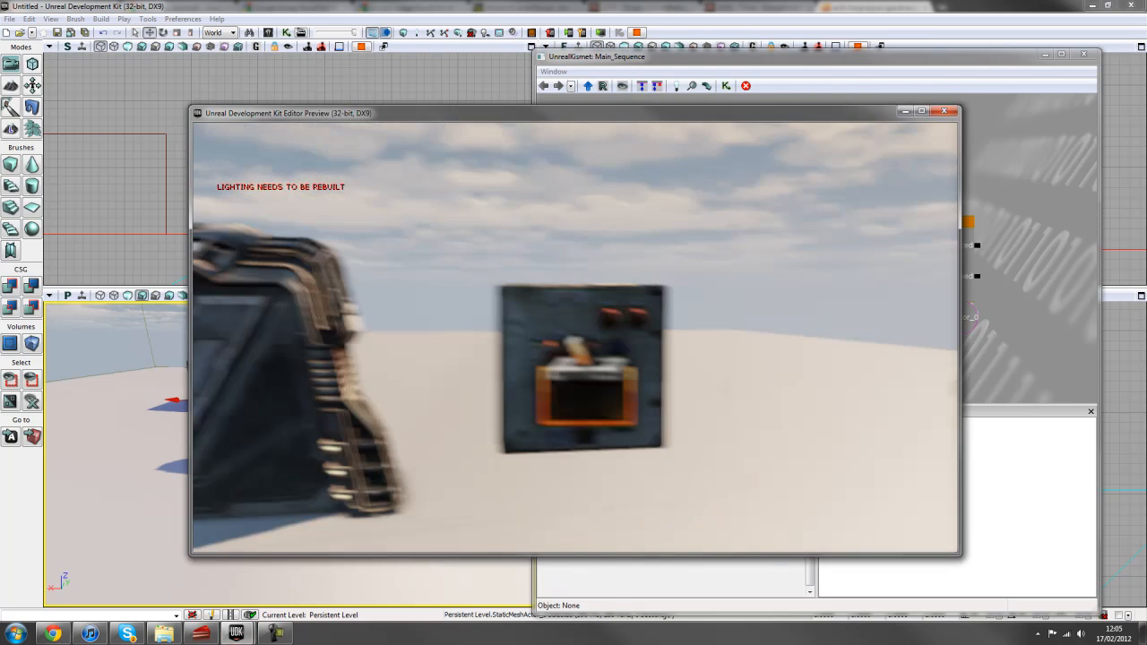
key(w)
key(e)
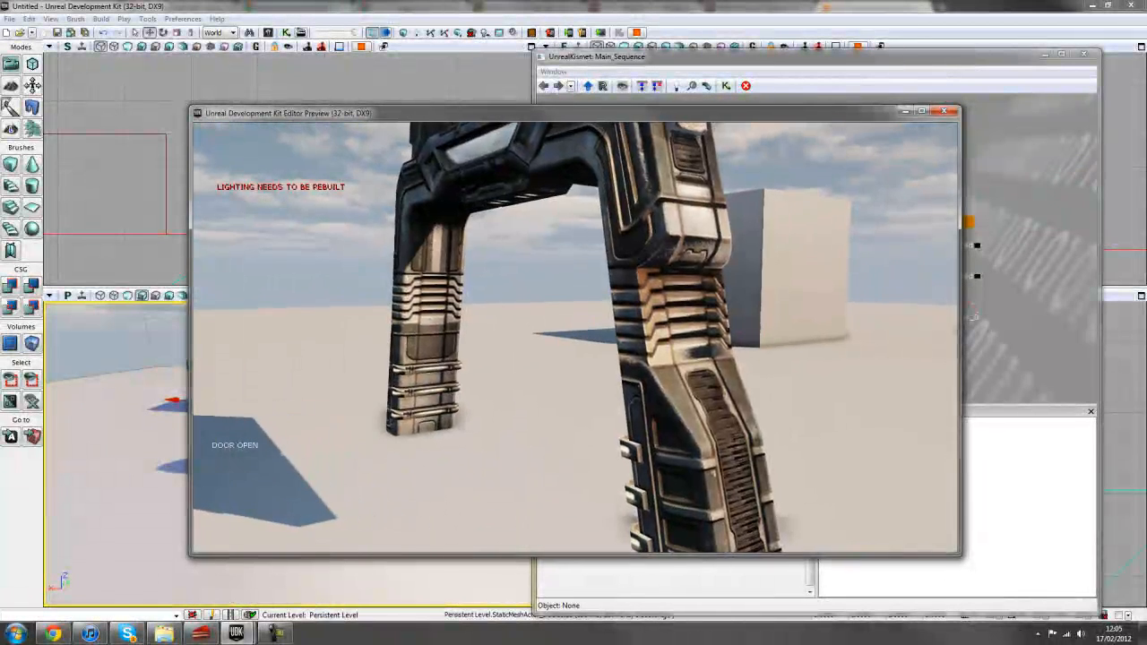
key(e)
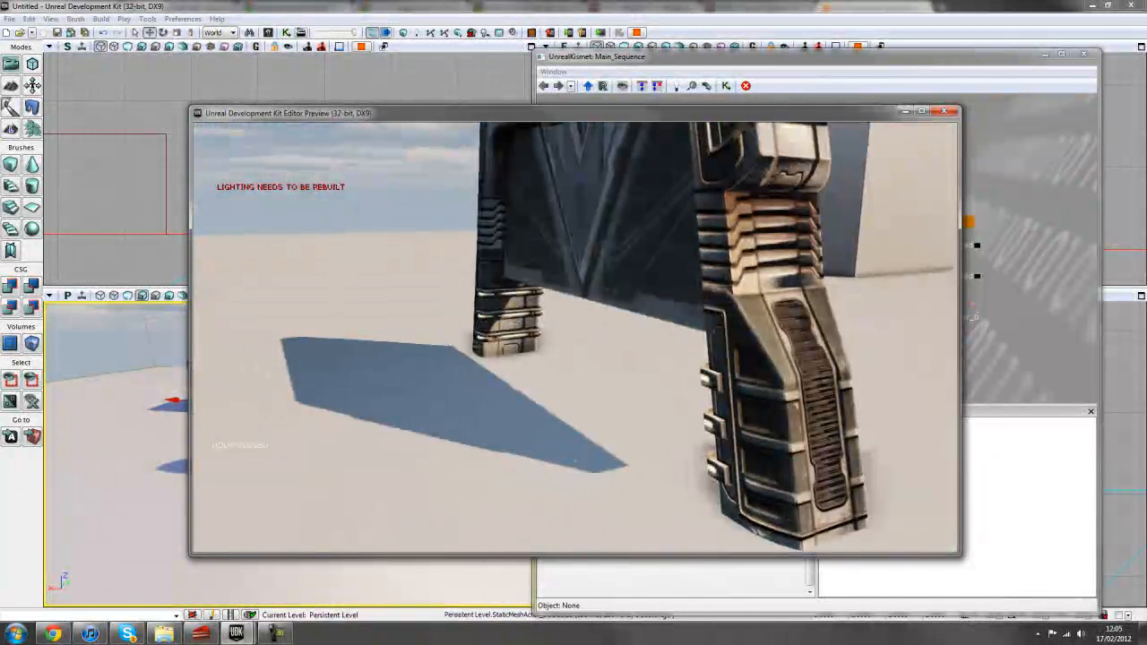
key(e)
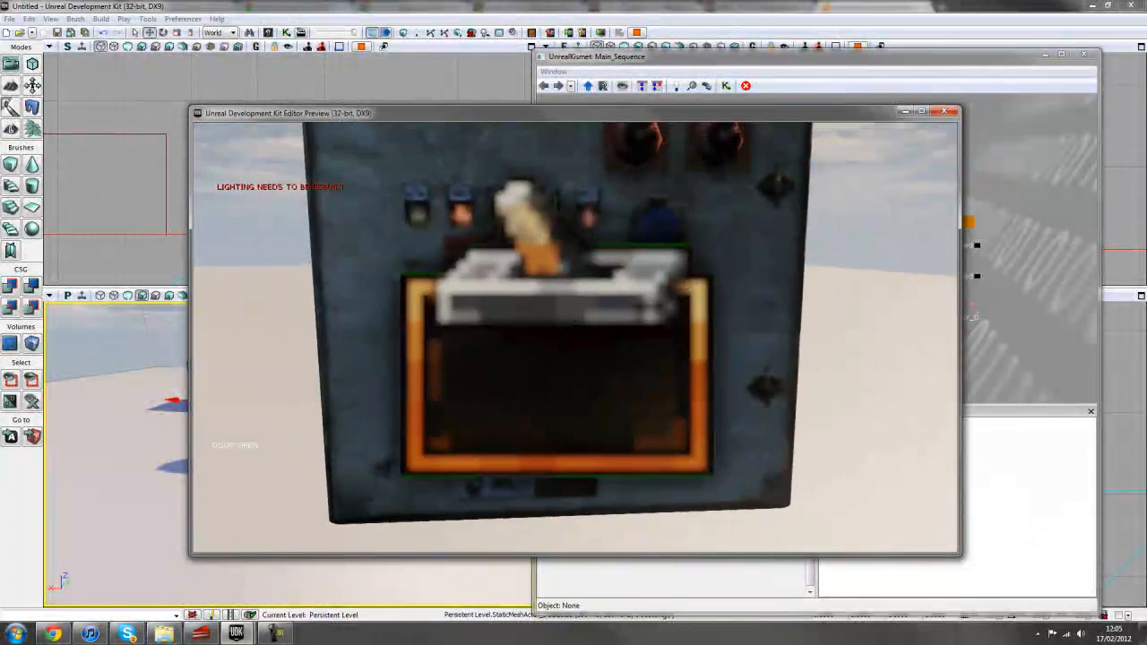
key(e)
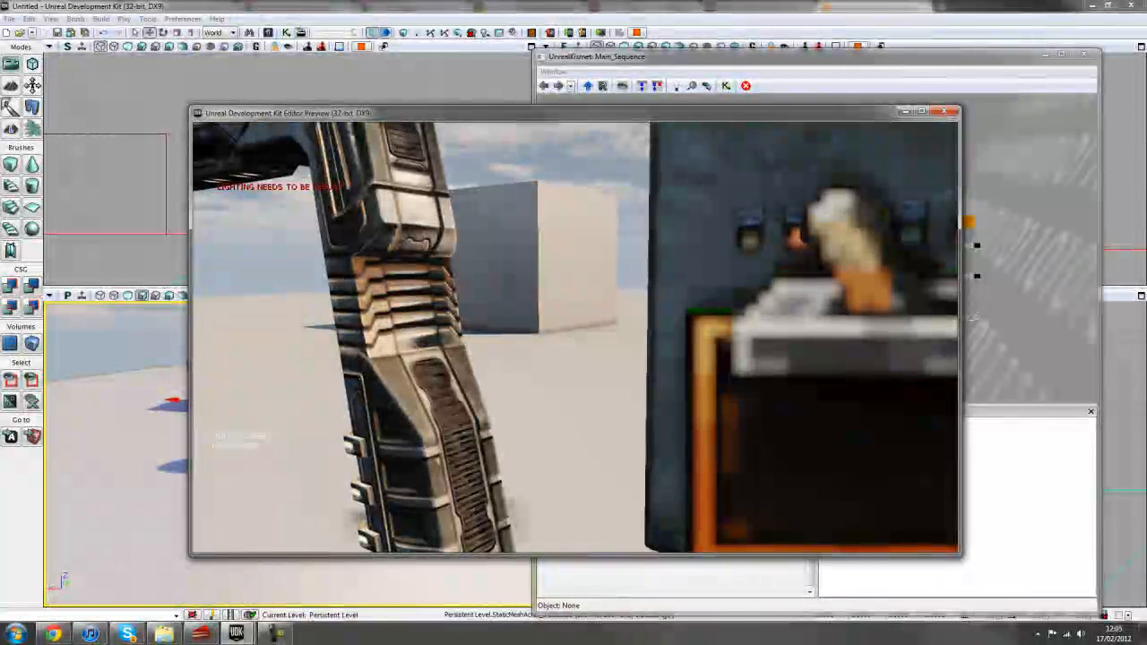
key(Escape)
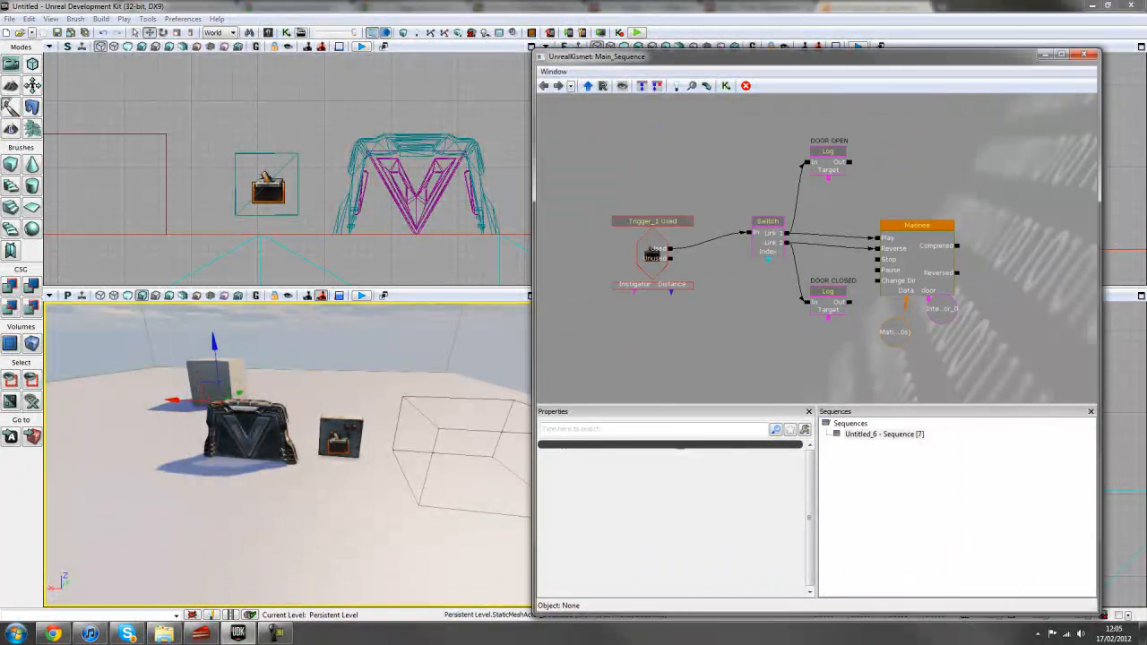
click(311, 138)
scroll(690, 347, down, 1)
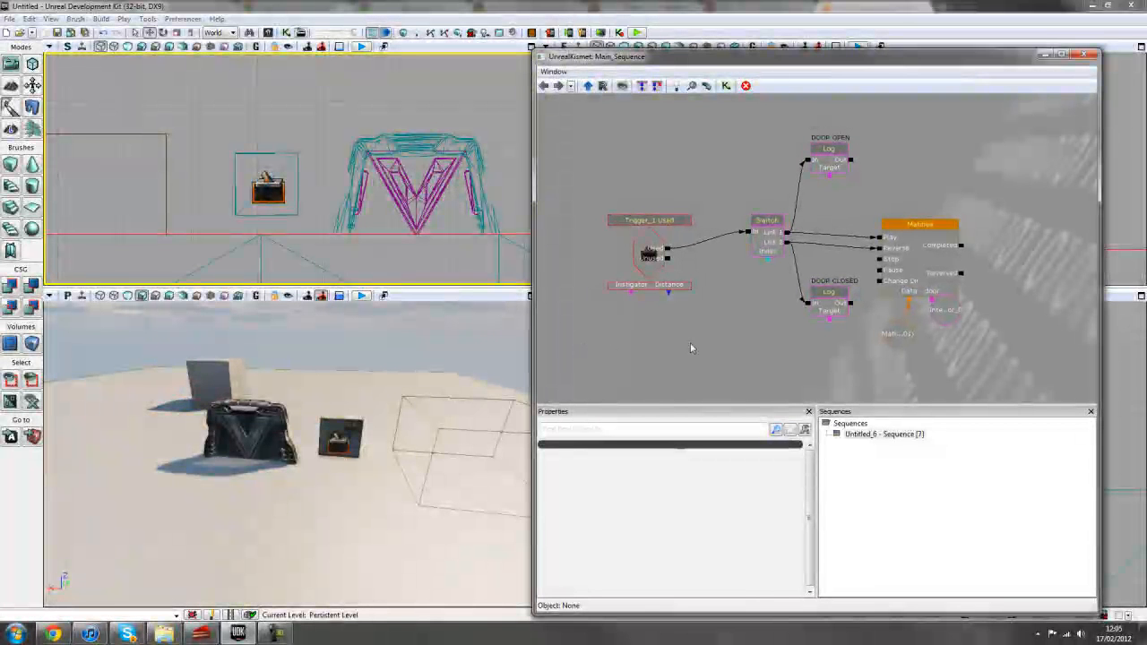
drag(707, 169, 698, 165)
scroll(698, 165, up, 1)
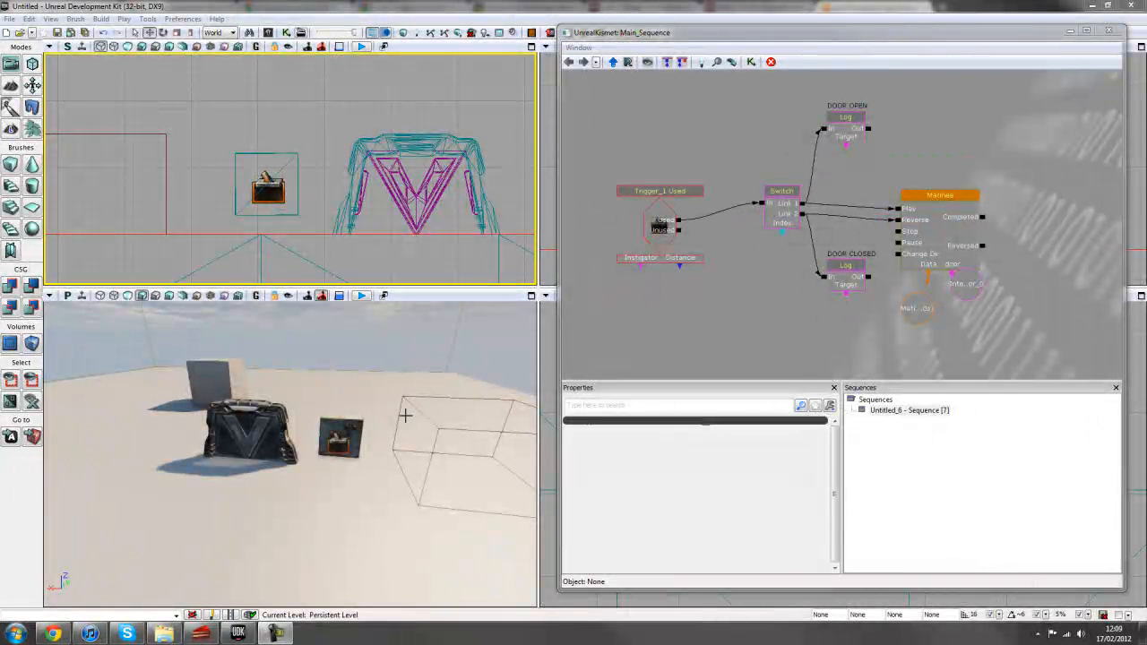
click(750, 173)
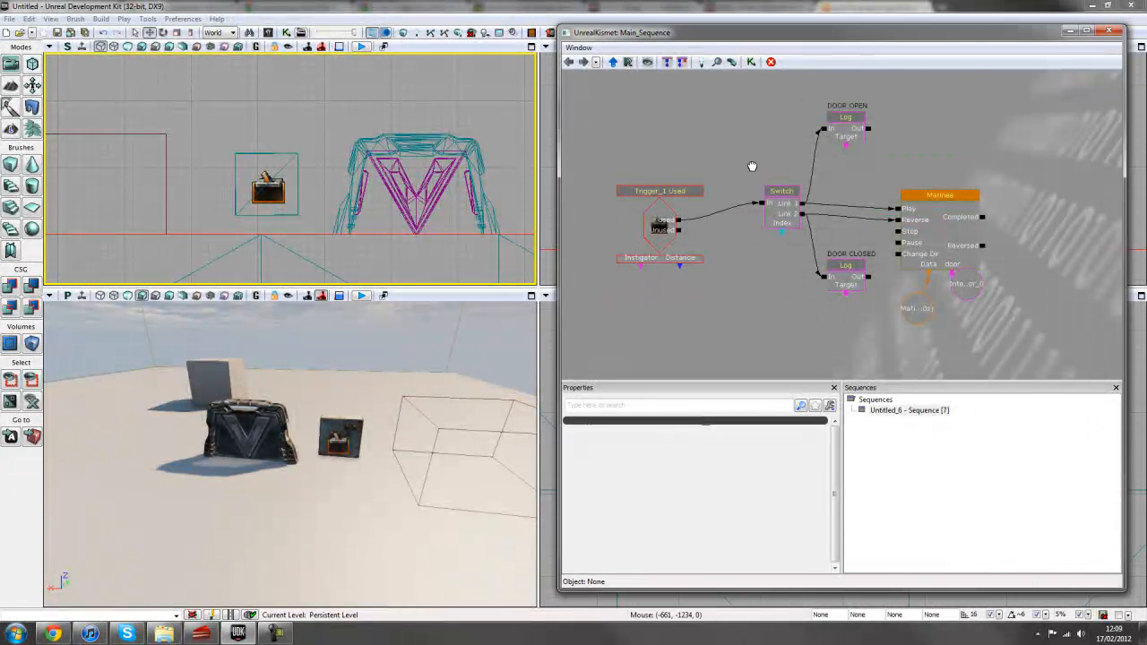
scroll(753, 166, up, 2)
scroll(741, 314, down, 1)
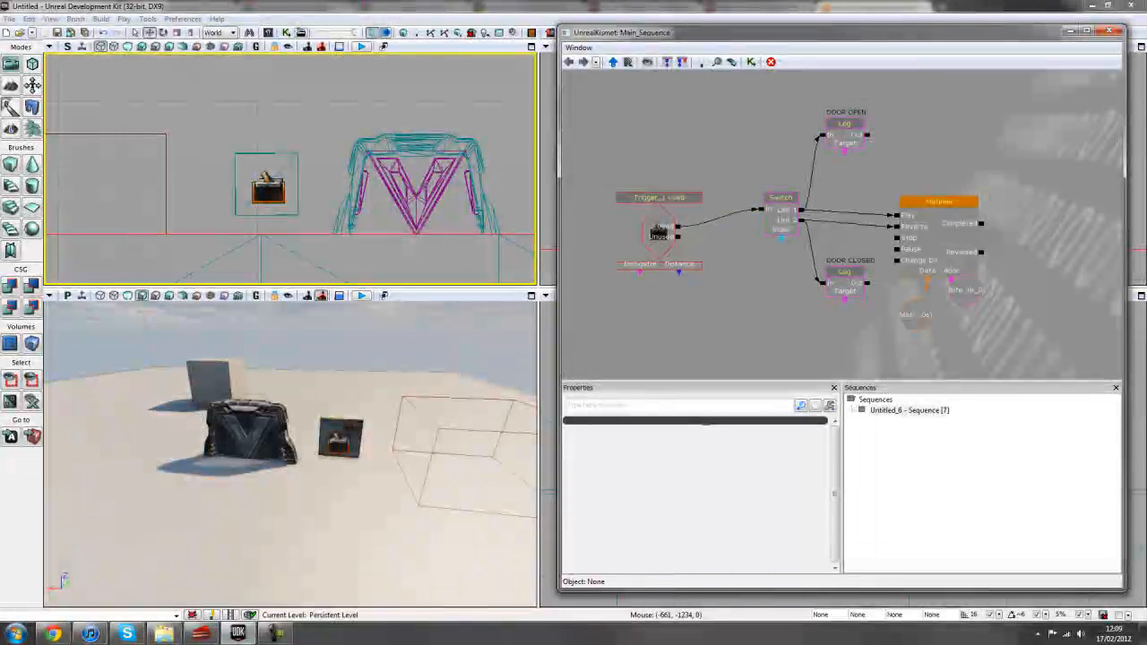
drag(349, 516, 346, 490)
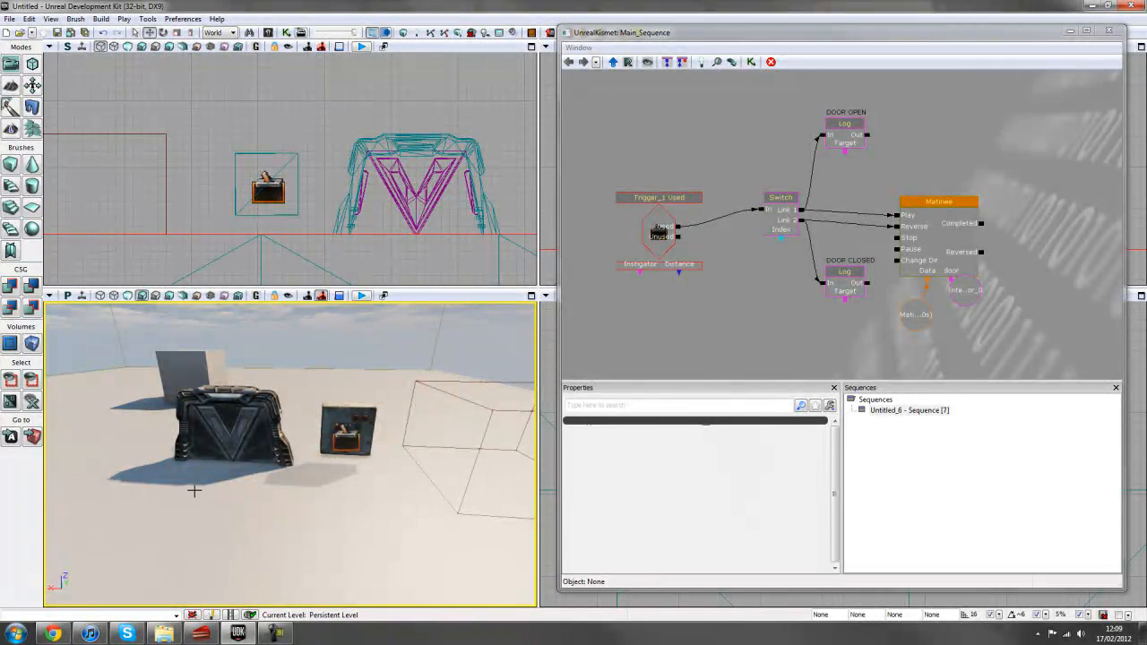
drag(346, 485, 344, 439)
drag(333, 499, 334, 508)
drag(104, 414, 104, 426)
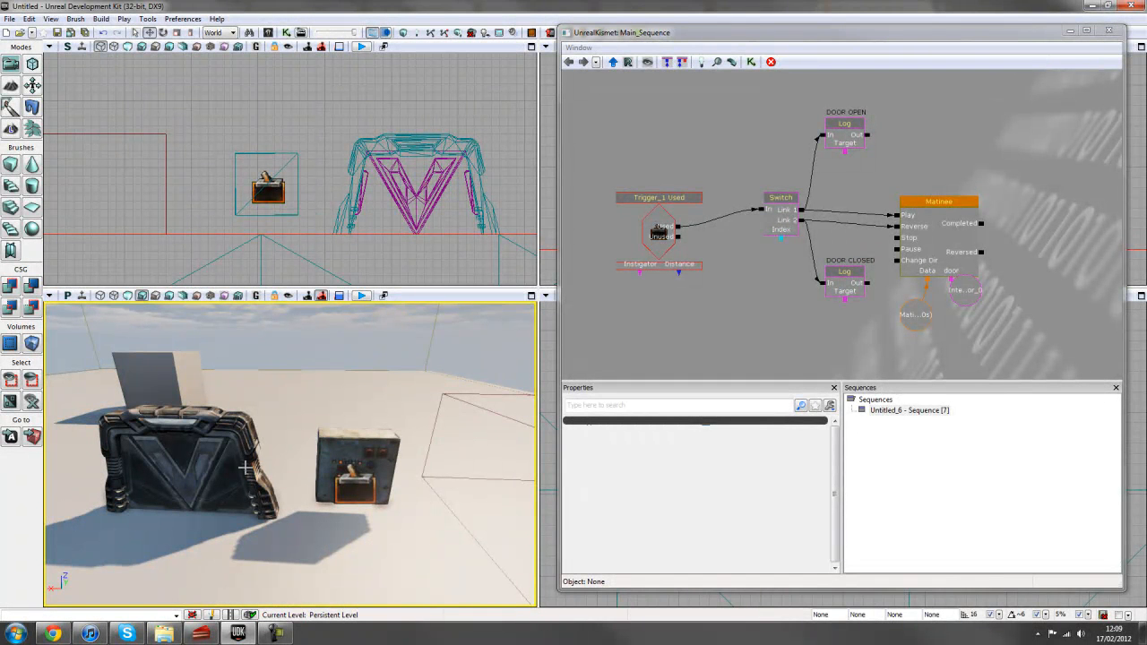
Step: Select the trigger together with the control panel and move both farther away sideways from the door
click(351, 491)
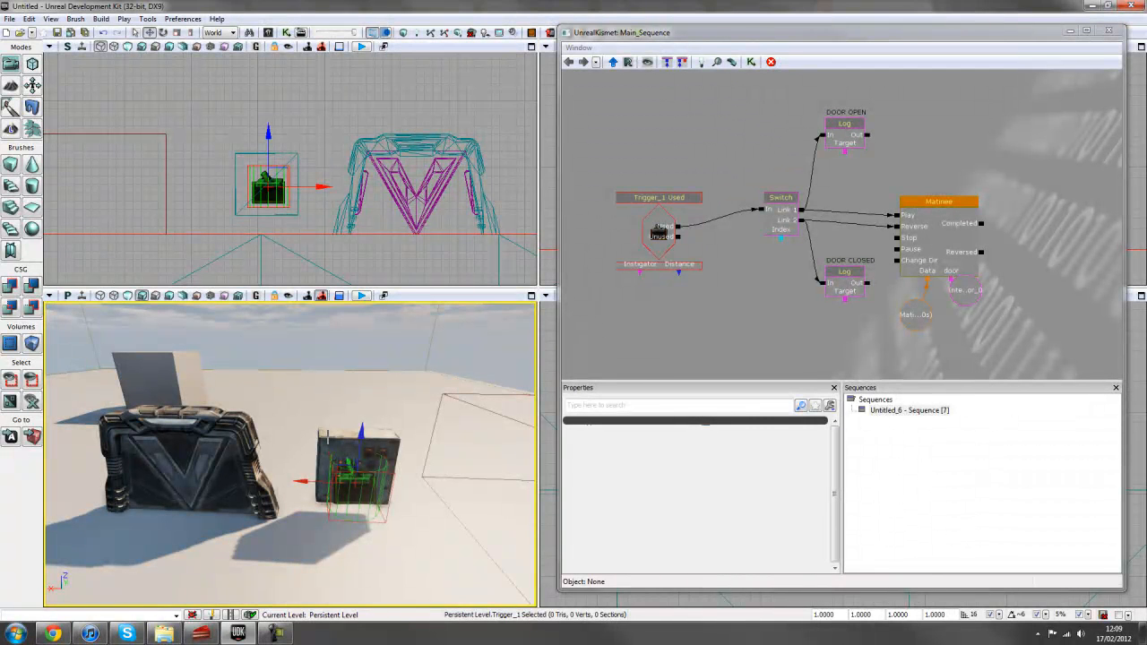
ctrl+click(327, 437)
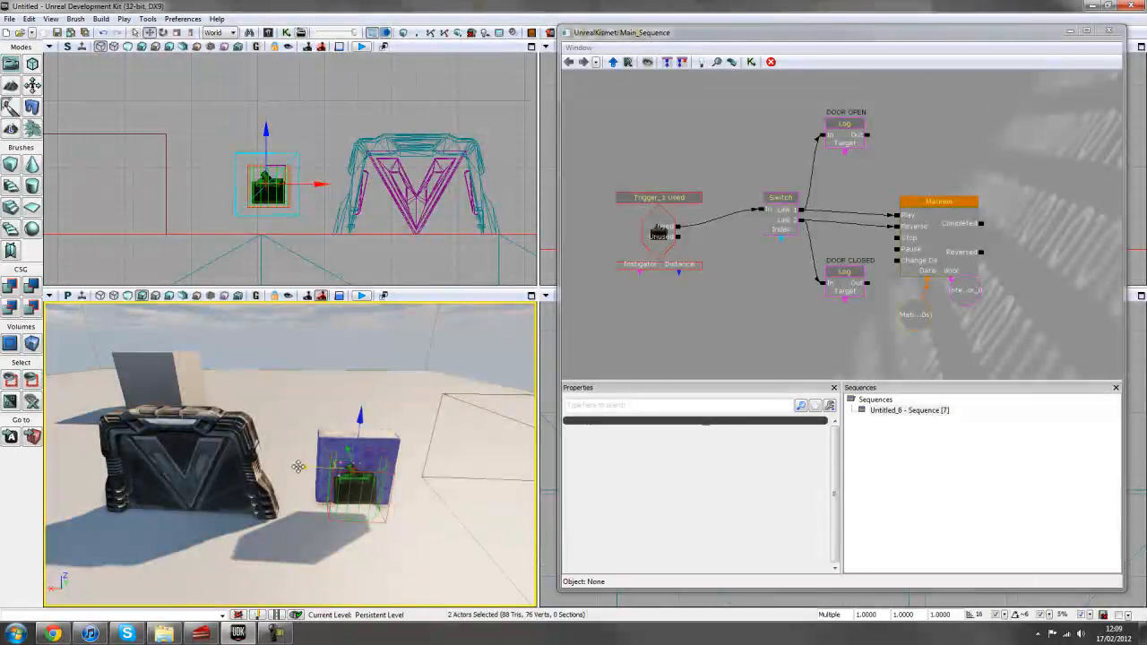
shift+drag(298, 467, 475, 467)
right_drag(240, 516, 153, 514)
Step: Place a CameraActor from the Common actor classes on the floor between the door and the control panel
click(268, 32)
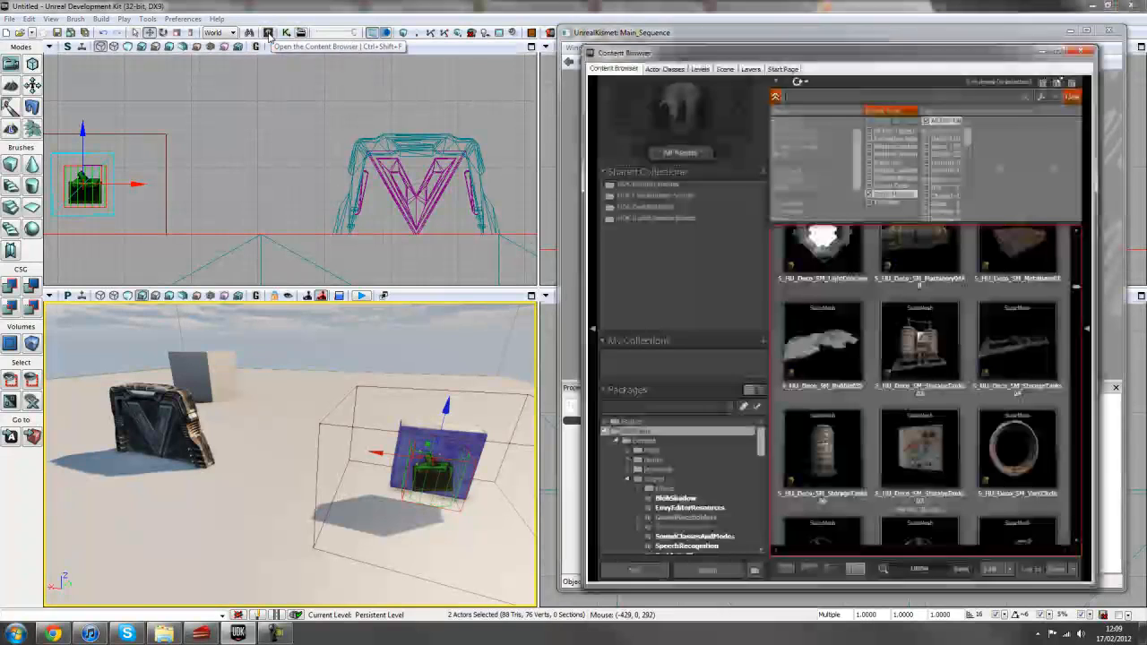
click(660, 69)
click(643, 157)
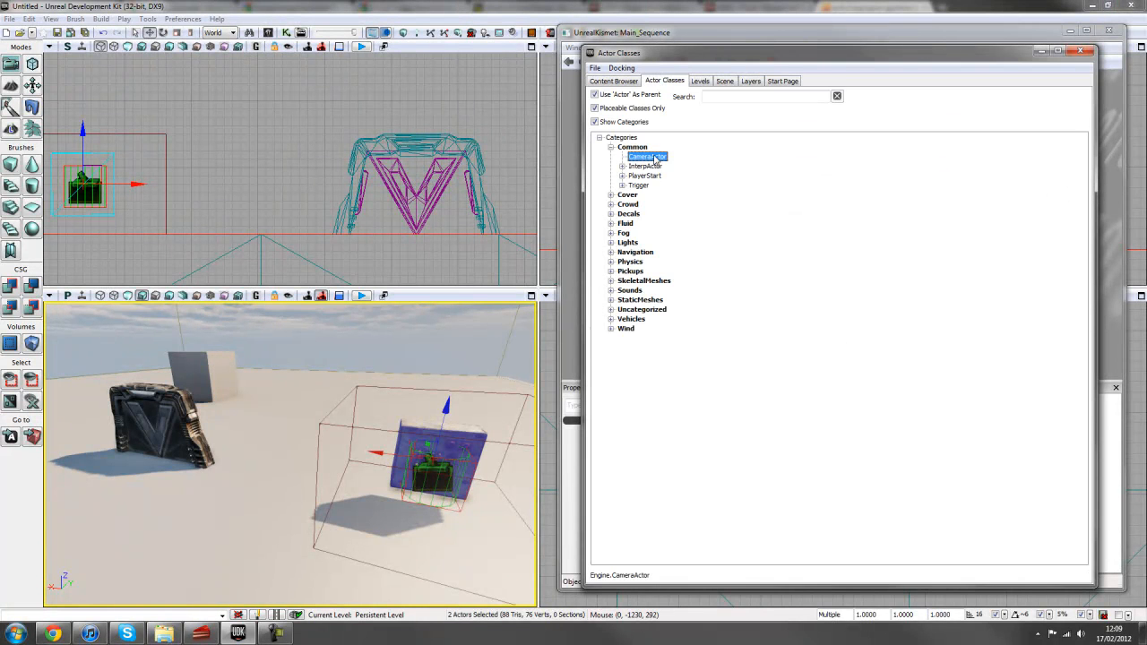
drag(215, 515, 222, 517)
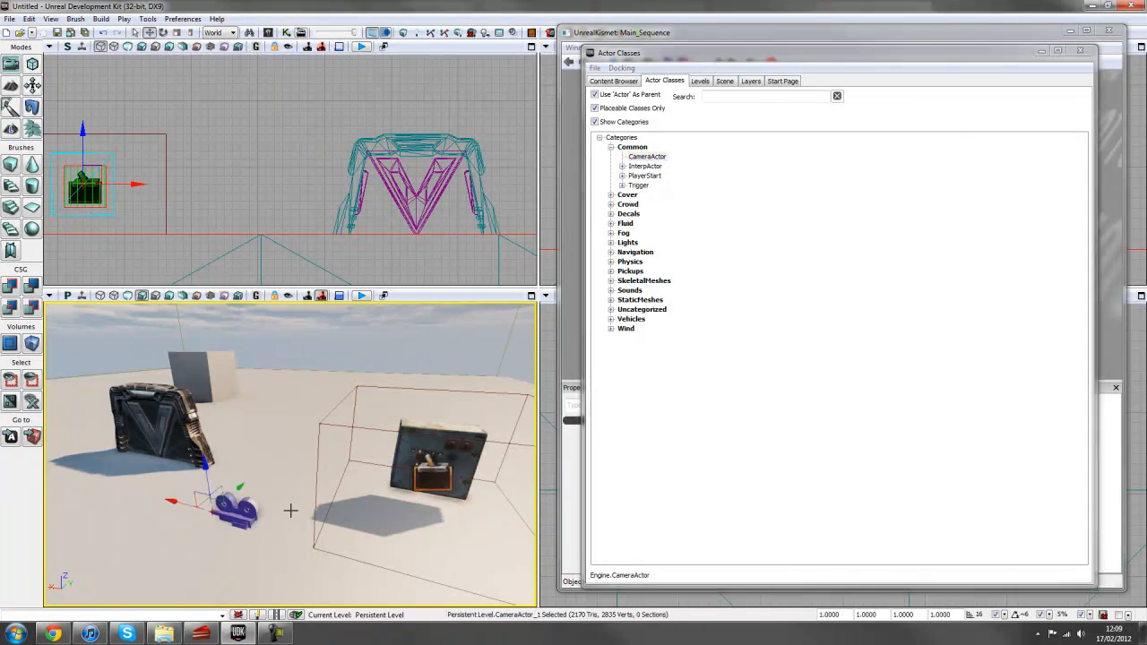
right_drag(235, 439, 242, 414)
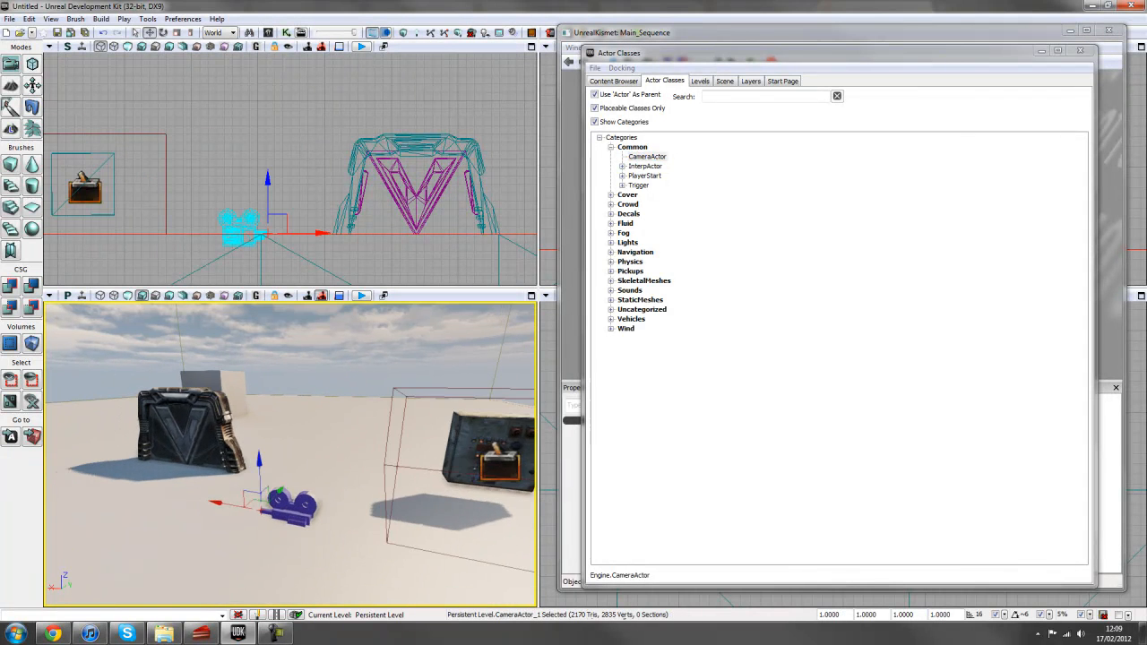
Step: Lock the CameraActor to the perspective view, frame the whole closed door from its front, and release the lock
drag(242, 414, 247, 395)
click(288, 297)
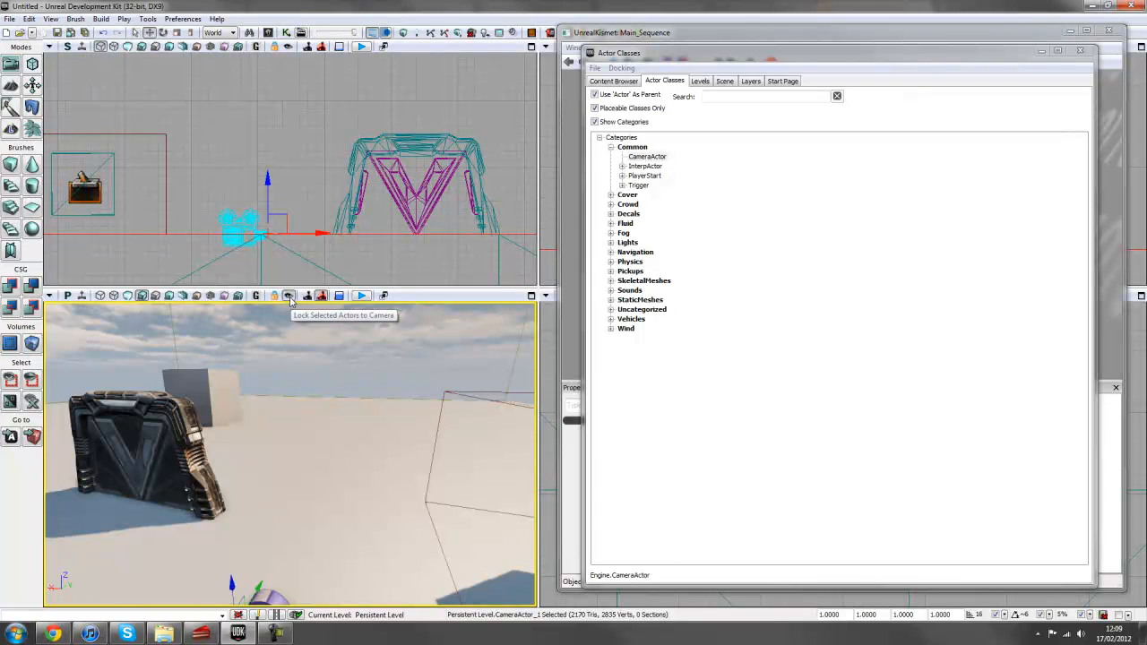
mouse_move(308, 446)
mouse_down()
mouse_move(301, 474)
mouse_move(292, 399)
mouse_move(292, 447)
mouse_up()
middle_drag(292, 446, 290, 485)
right_drag(290, 485, 289, 457)
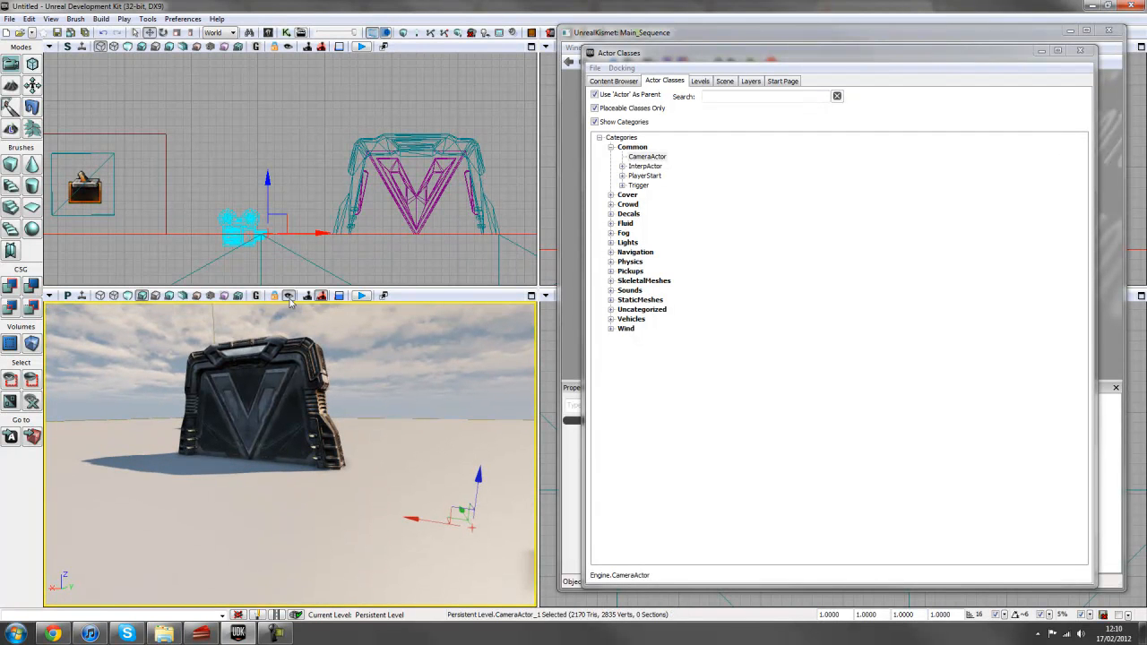
drag(324, 384, 323, 446)
middle_drag(323, 447, 291, 447)
right_drag(292, 446, 338, 466)
middle_drag(338, 466, 324, 444)
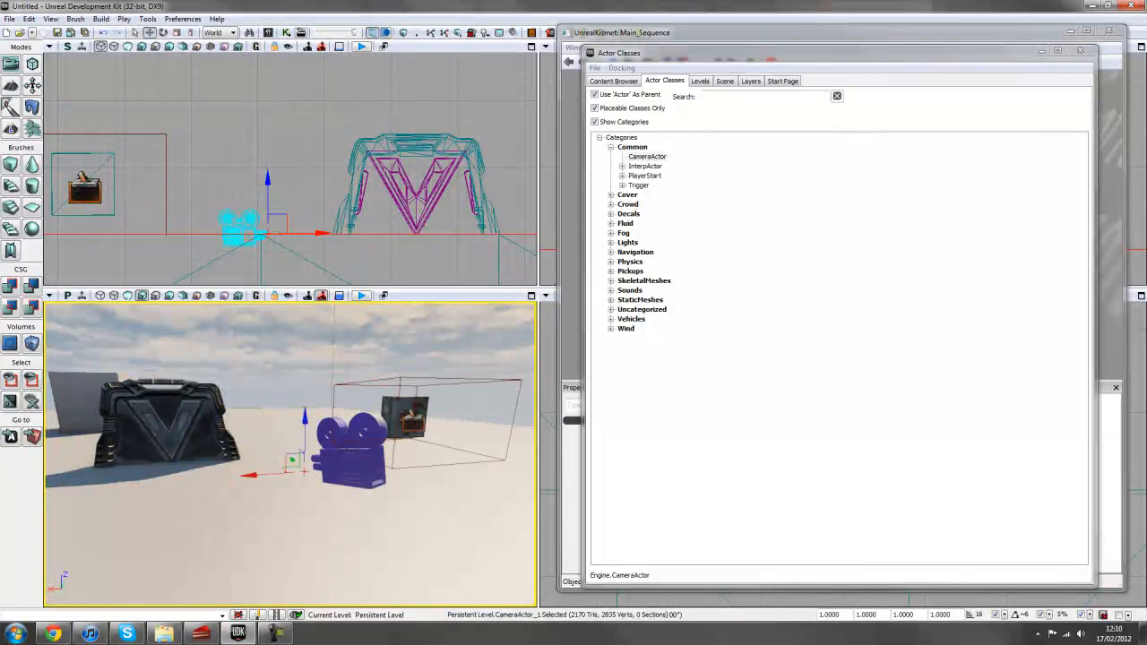
drag(325, 444, 319, 470)
click(339, 458)
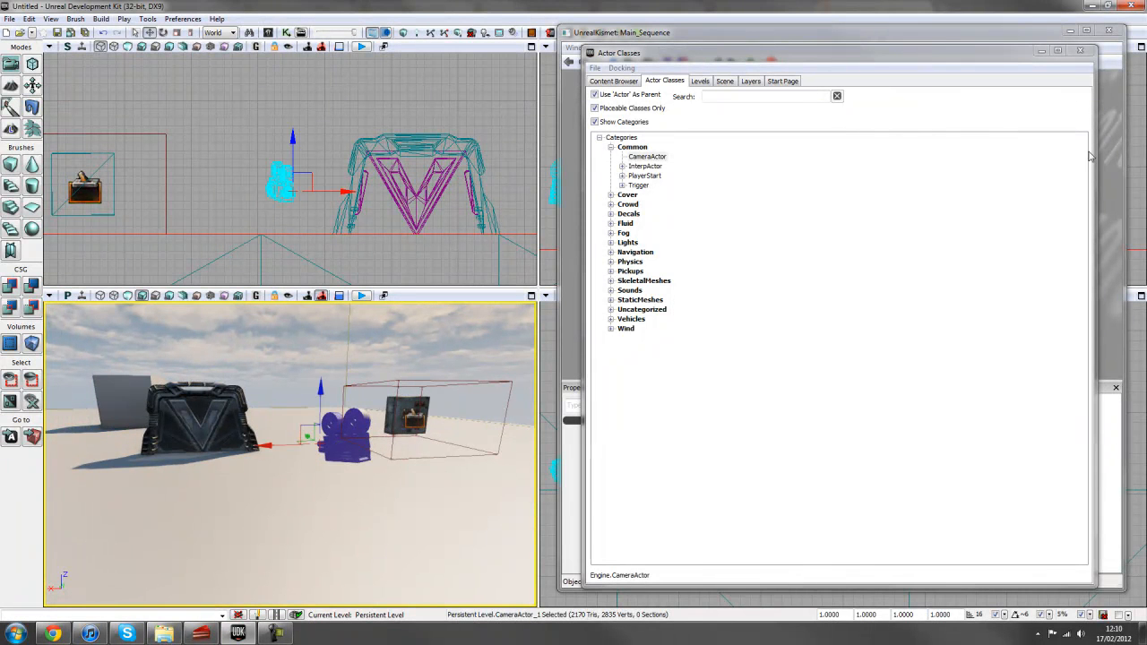
Step: Open the door's Matinee from Kismet and add a camera group named Camera01 for the selected CameraActor
click(1080, 51)
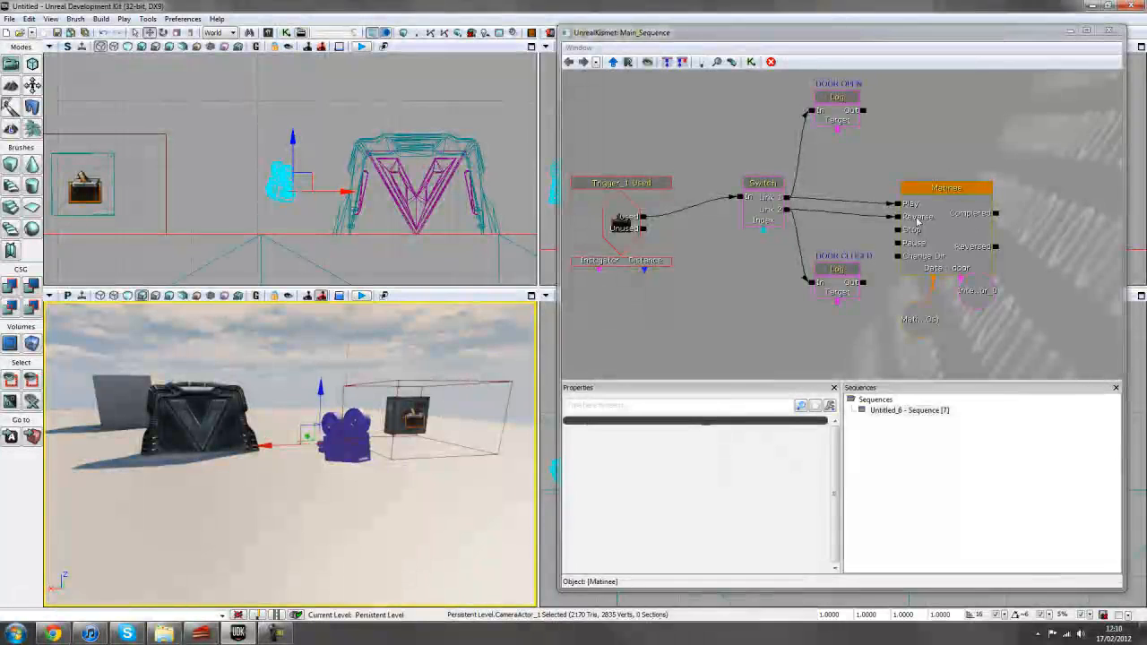
double_click(917, 220)
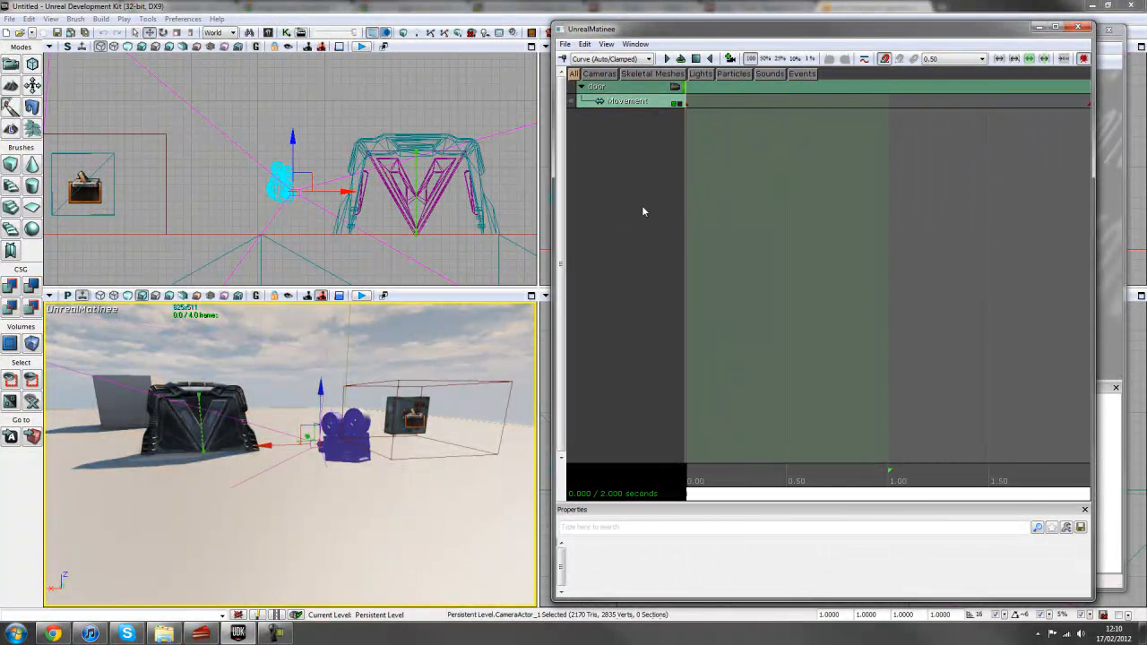
right_click(642, 192)
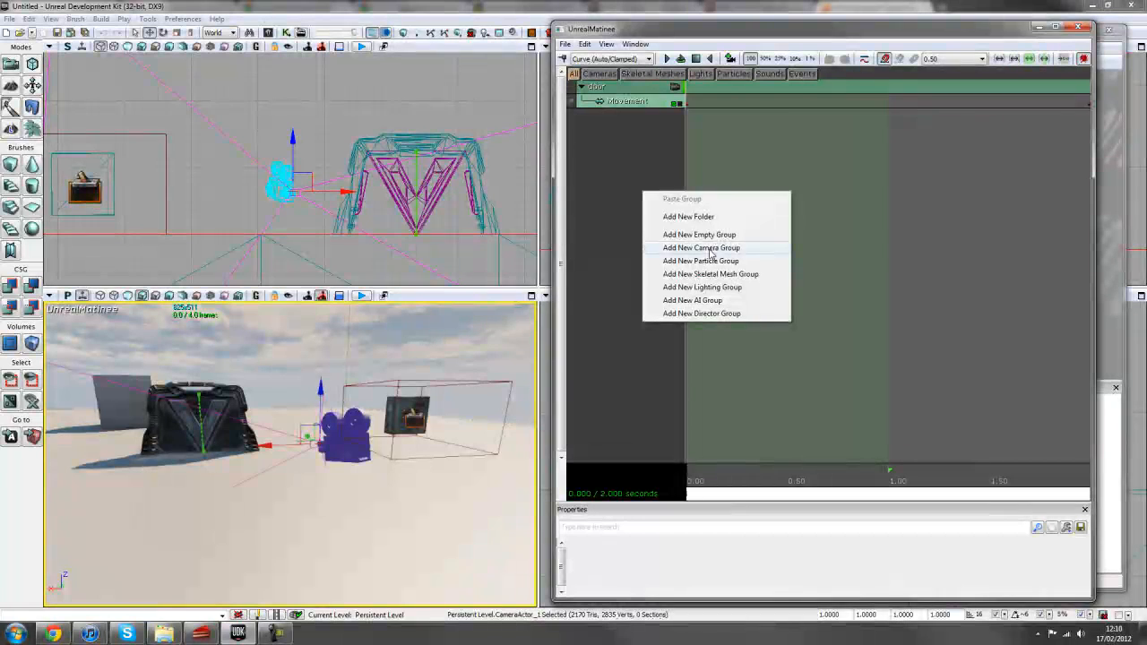
click(701, 247)
text(Camera01)
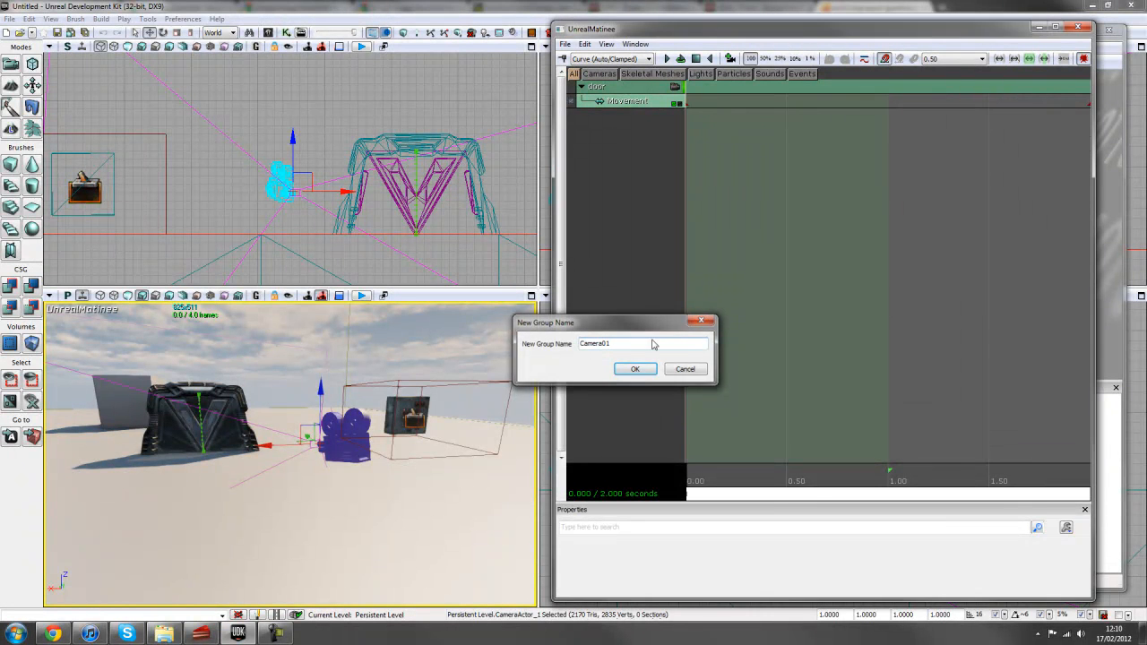
key(Return)
click(601, 182)
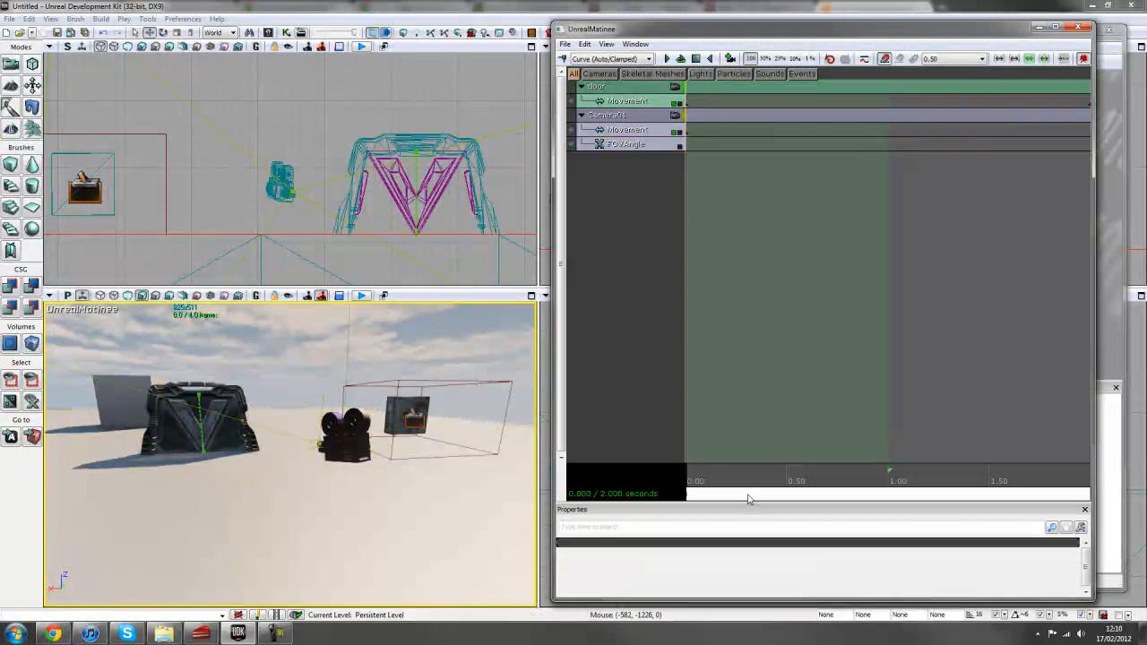
Step: Add a Camera01 movement key at 2.00 seconds and fly the camera to the door's other side, with the control panel in view
mouse_move(760, 495)
mouse_down()
mouse_move(785, 495)
mouse_move(758, 498)
mouse_up()
scroll(795, 438, down, 2)
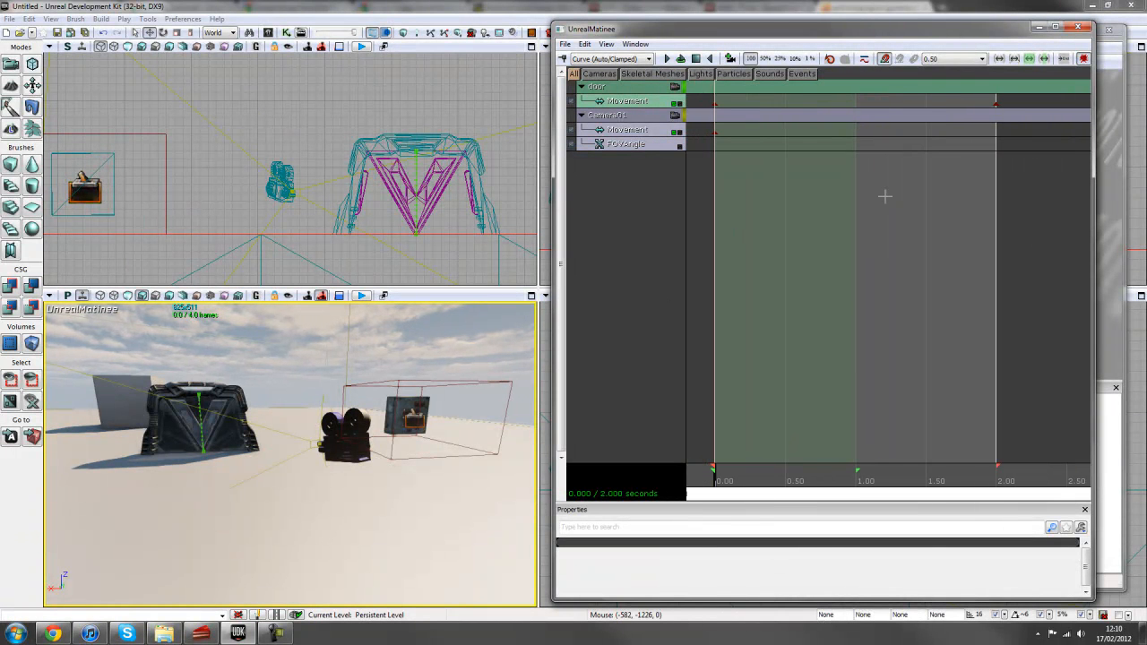
click(646, 134)
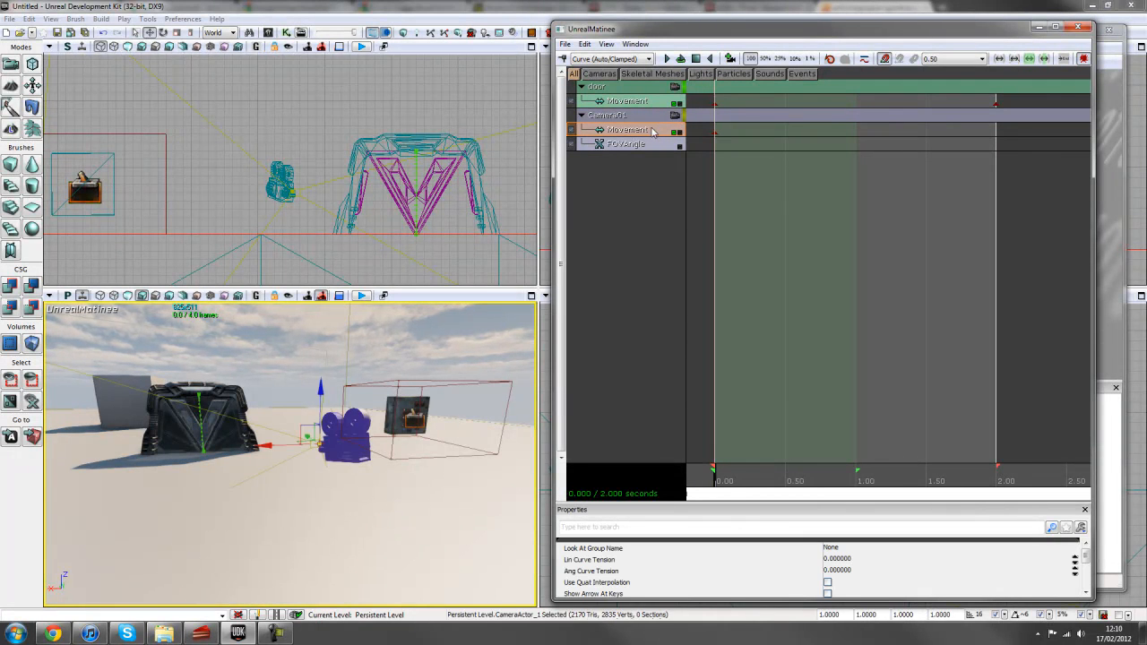
drag(731, 483, 1048, 493)
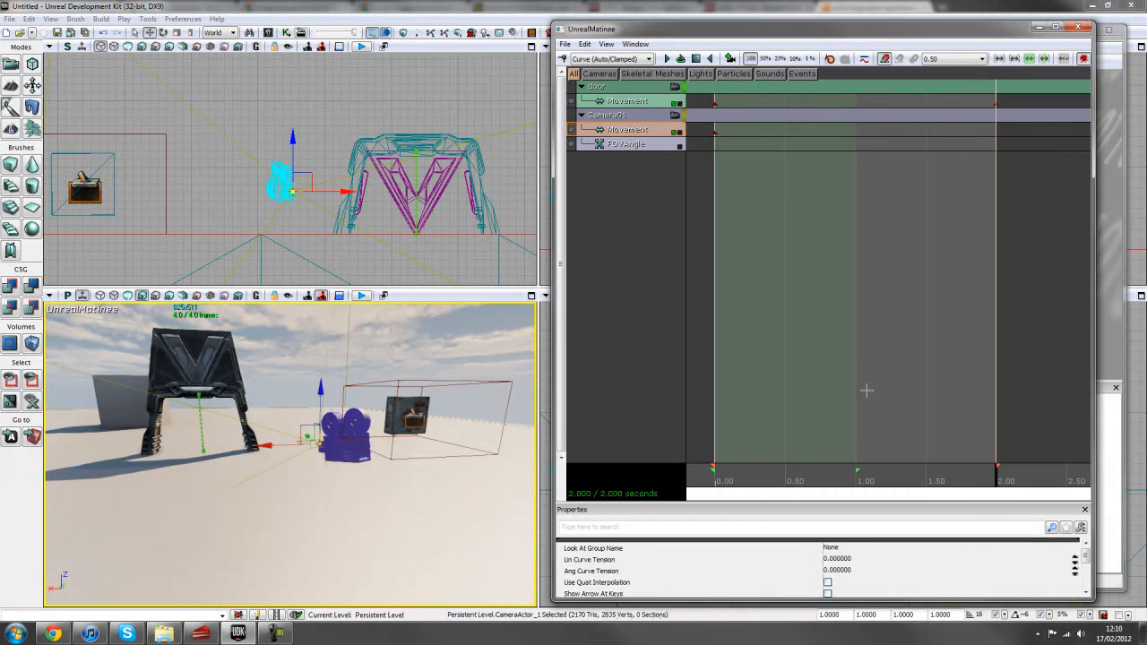
key(Return)
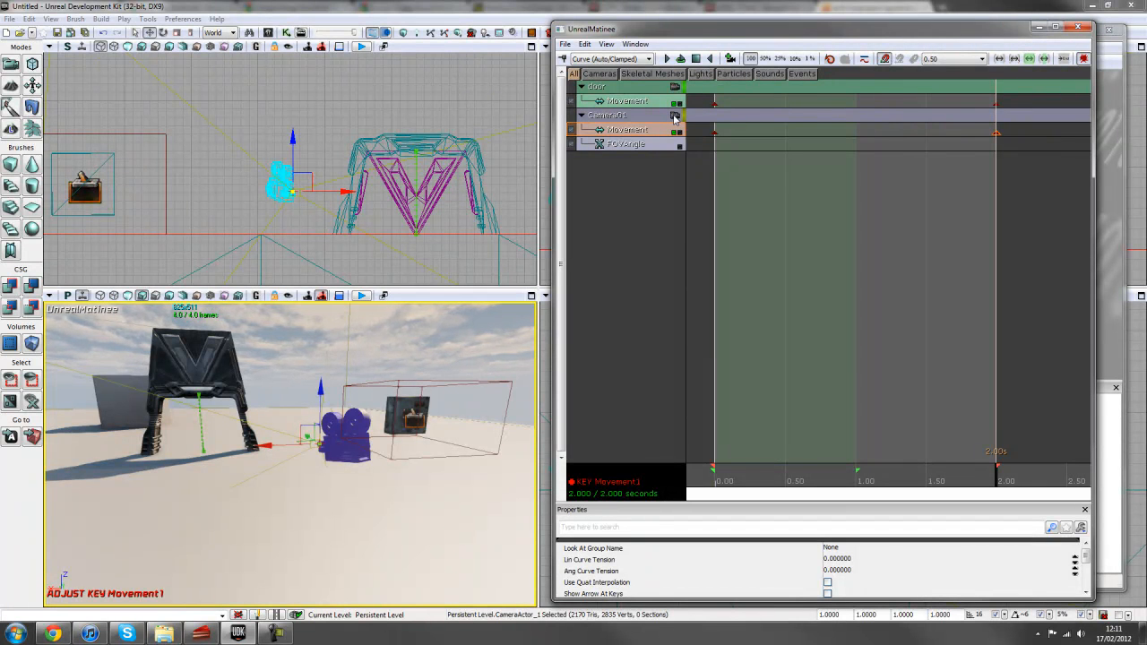
click(675, 115)
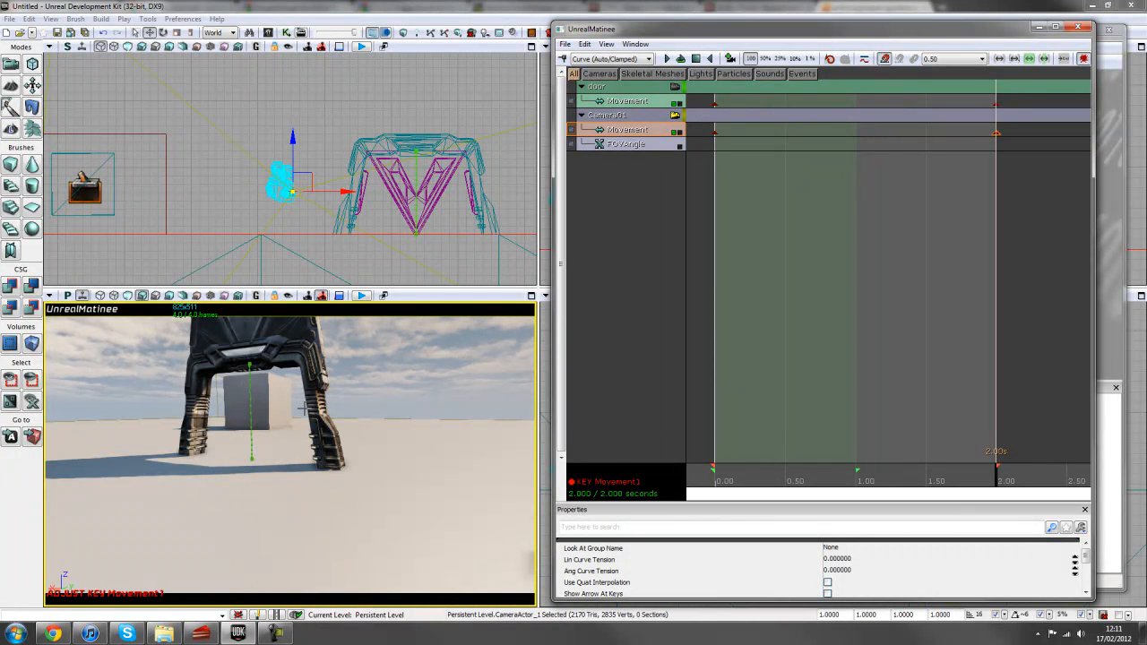
drag(307, 515, 307, 515)
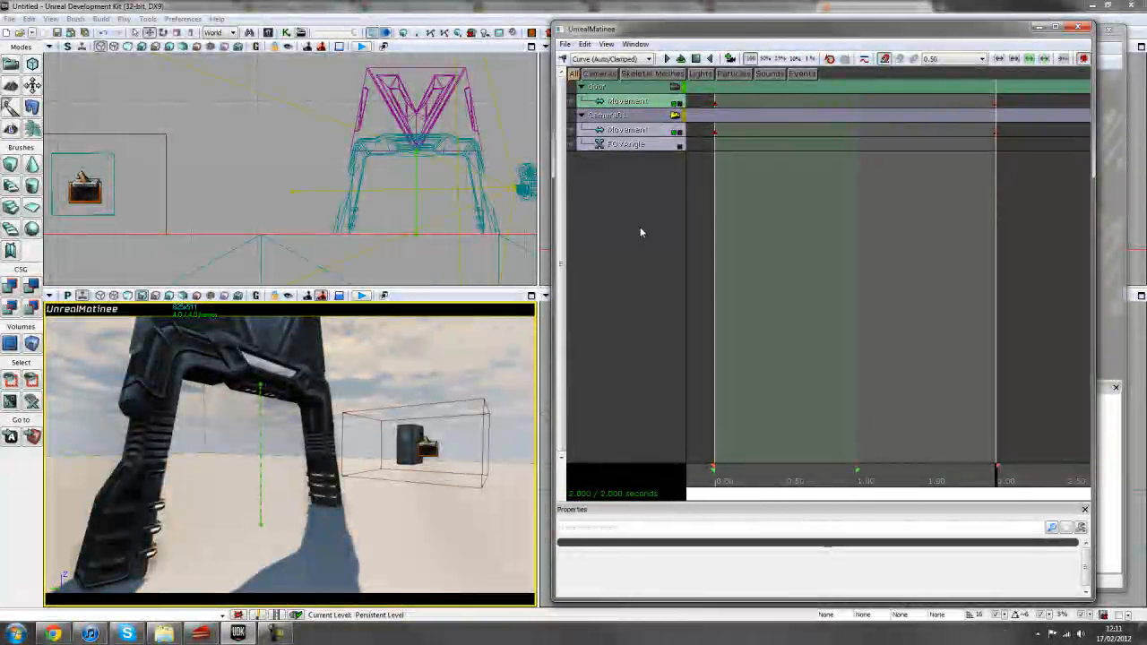
Step: Play the Matinee sequence to preview the camera move, and close Matinee
click(697, 59)
click(668, 59)
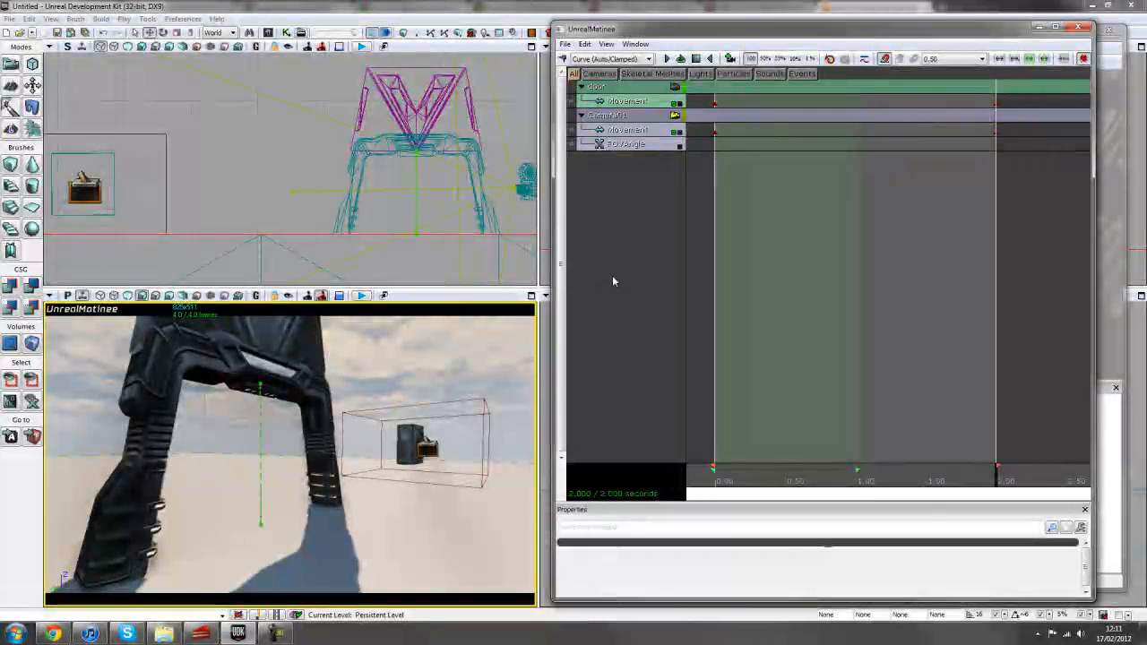
click(1071, 30)
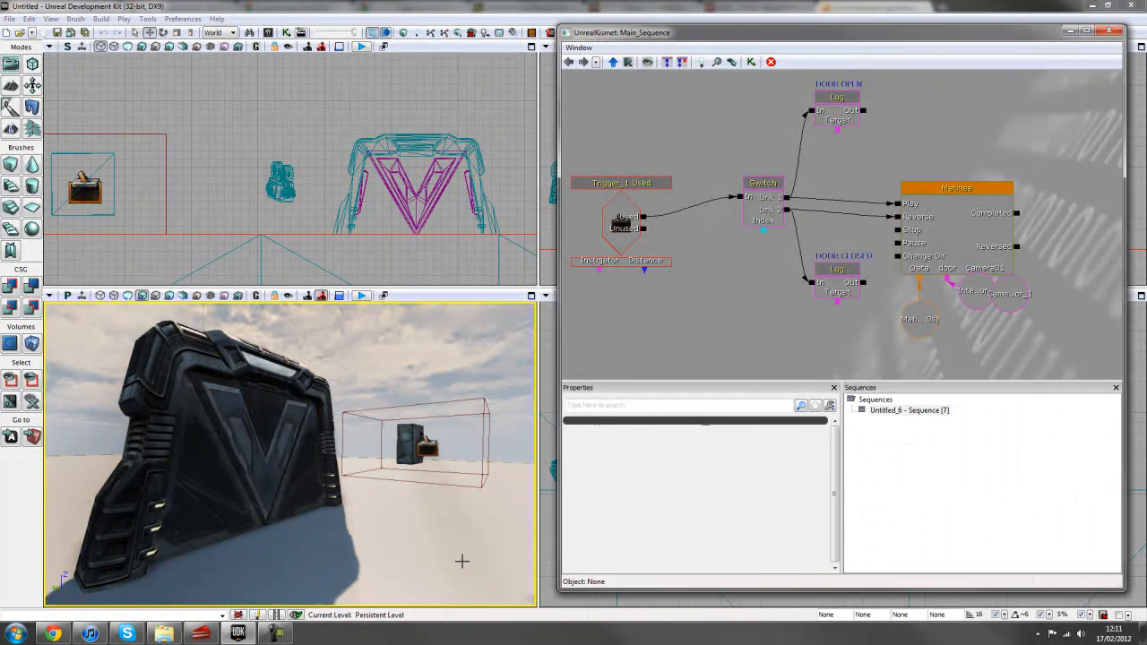
Step: Play the level from the floor near the control panel to test the trigger with the camera group in place
mouse_move(421, 561)
right_down()
mouse_move(403, 569)
mouse_move(448, 574)
mouse_move(422, 561)
right_up()
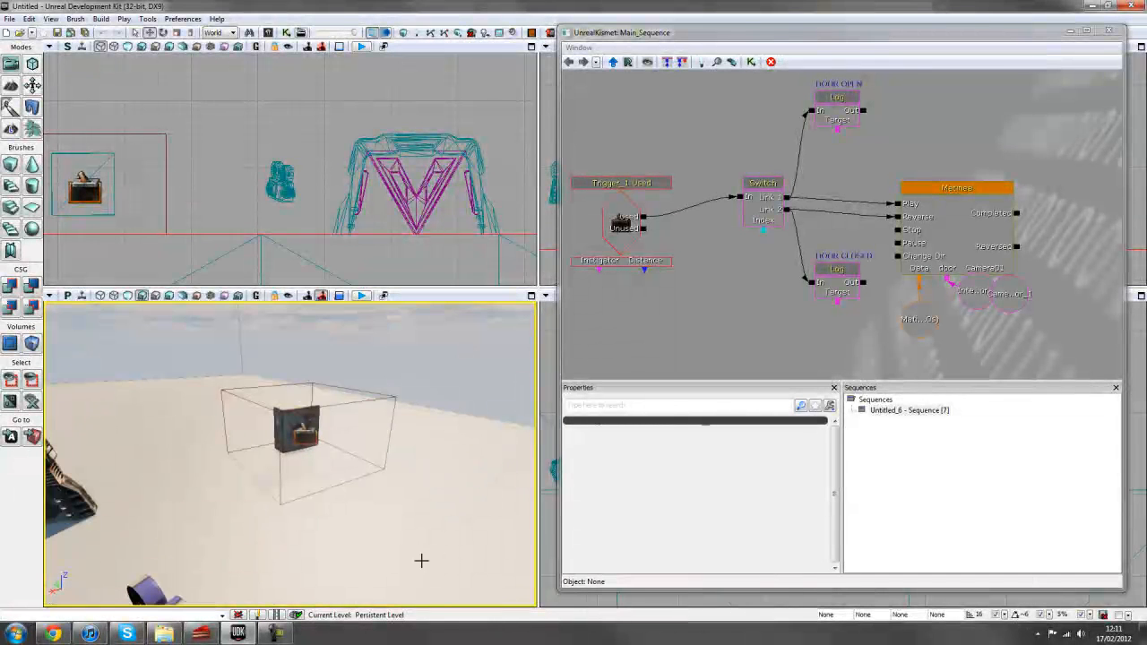
click(404, 561)
right_click(389, 562)
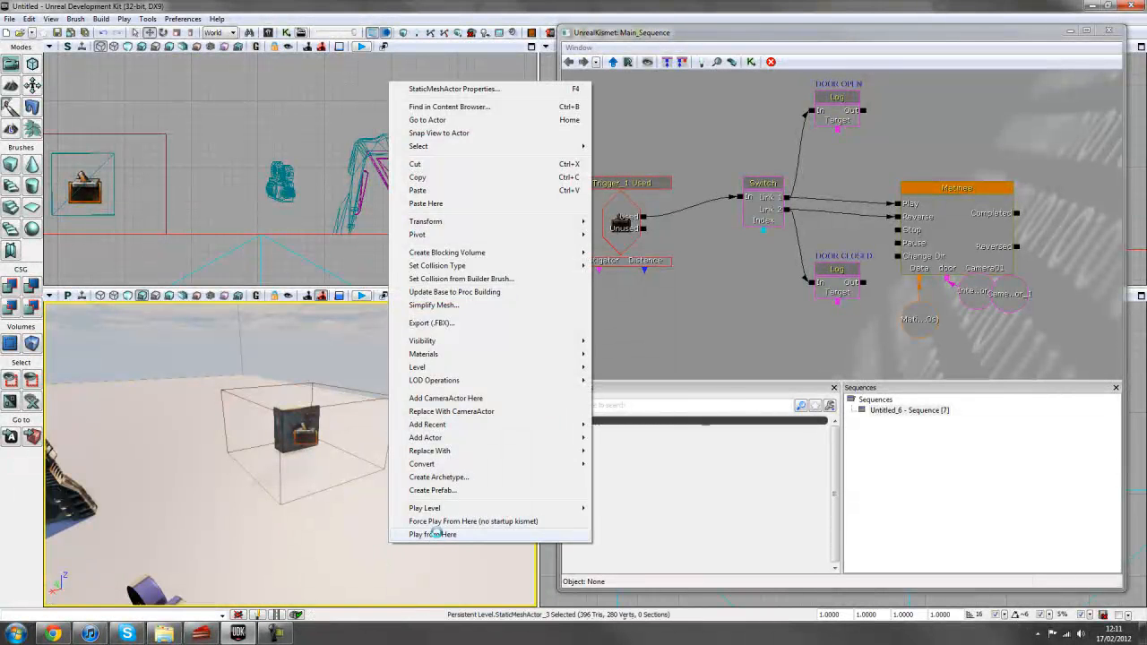
click(433, 534)
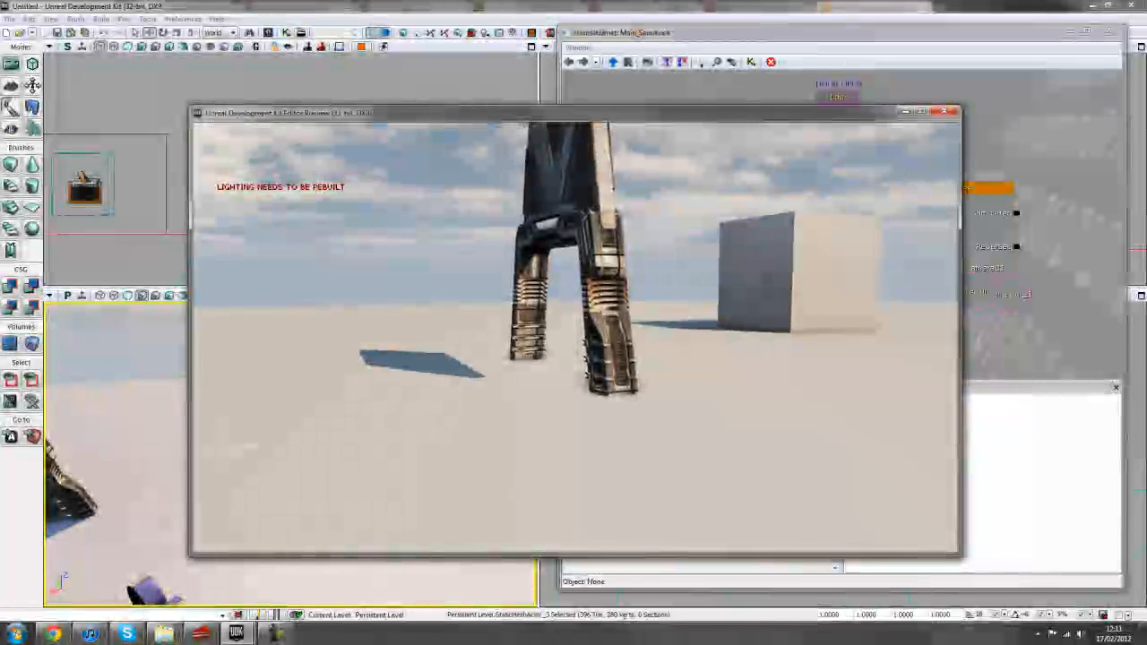
key(Escape)
Step: Reopen the Matinee from Kismet and add a new director group to it
right_click(805, 292)
double_click(993, 211)
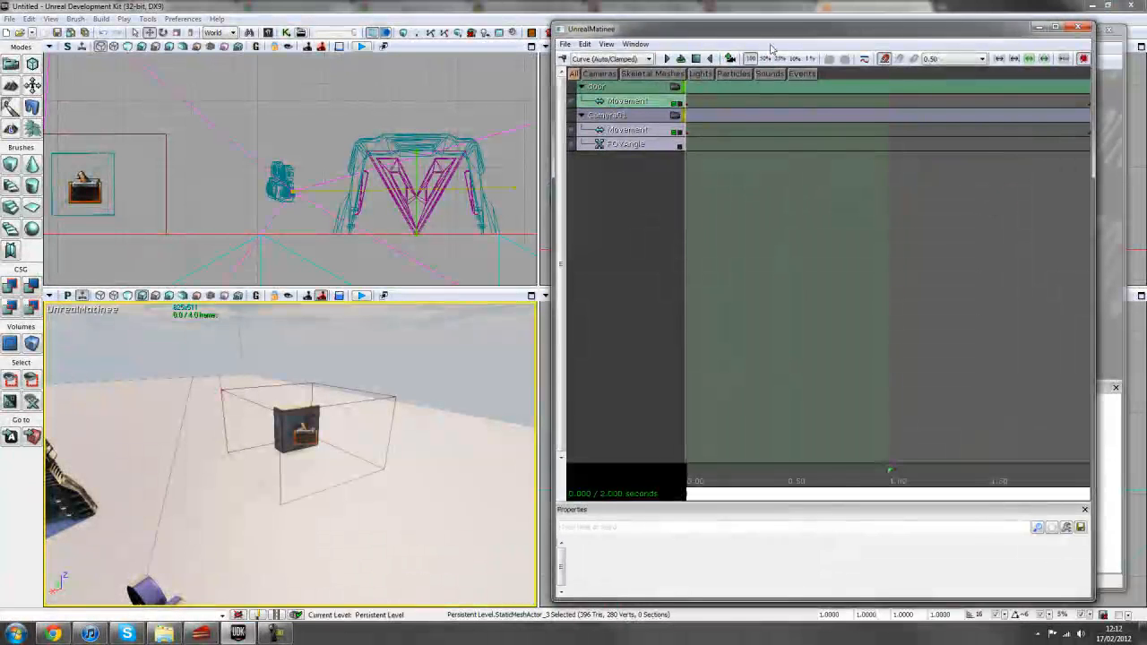
mouse_move(822, 33)
mouse_down()
mouse_move(828, 199)
mouse_move(823, 39)
mouse_up()
mouse_move(400, 493)
mouse_down()
mouse_move(340, 503)
mouse_move(324, 521)
mouse_move(333, 541)
mouse_move(391, 487)
mouse_up()
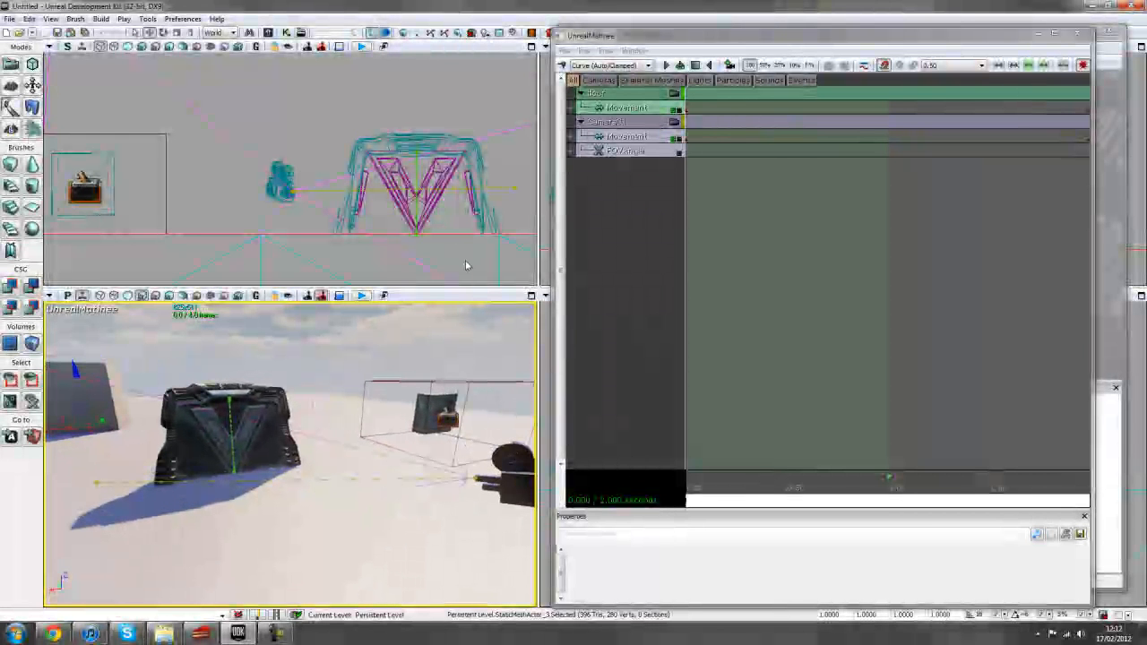
drag(461, 563, 454, 548)
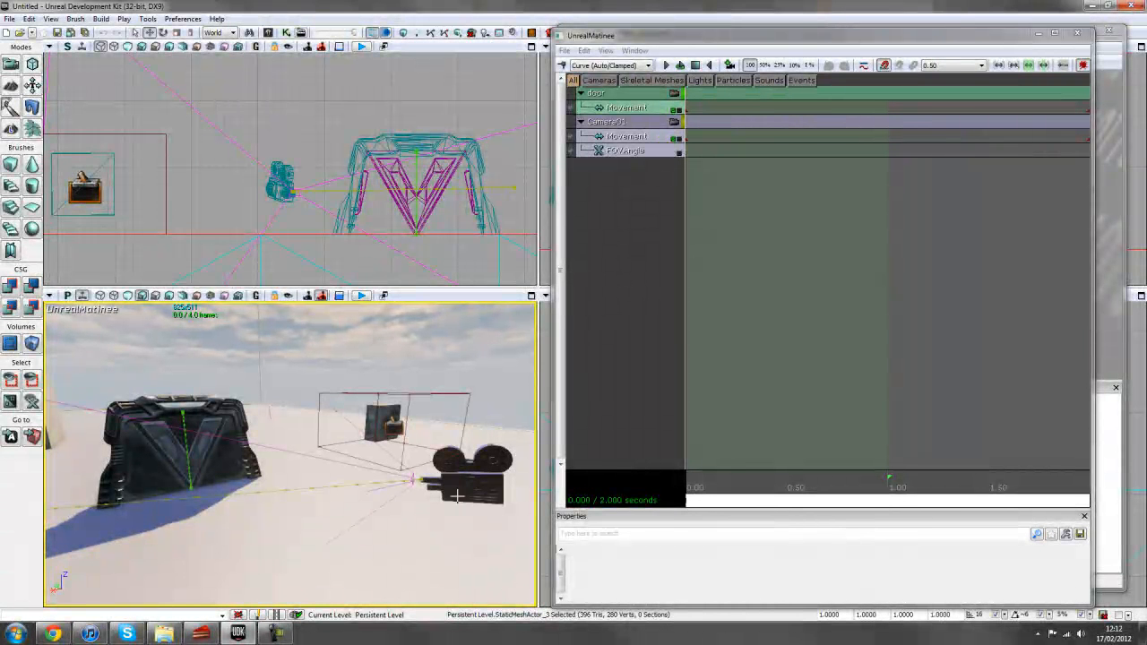
click(491, 466)
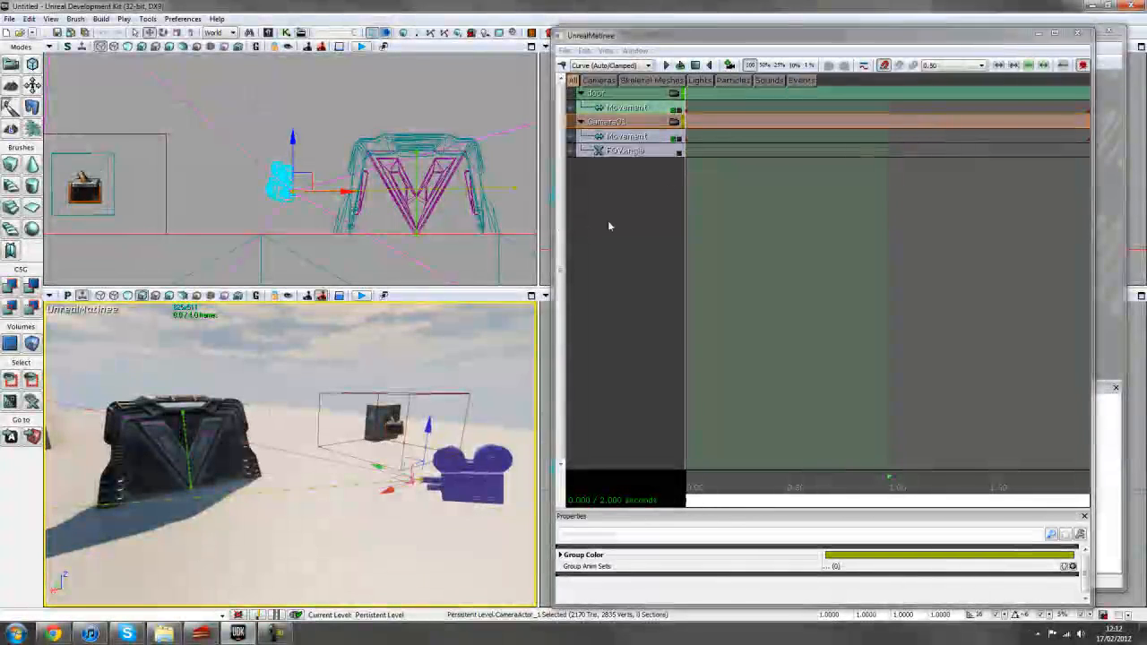
click(607, 220)
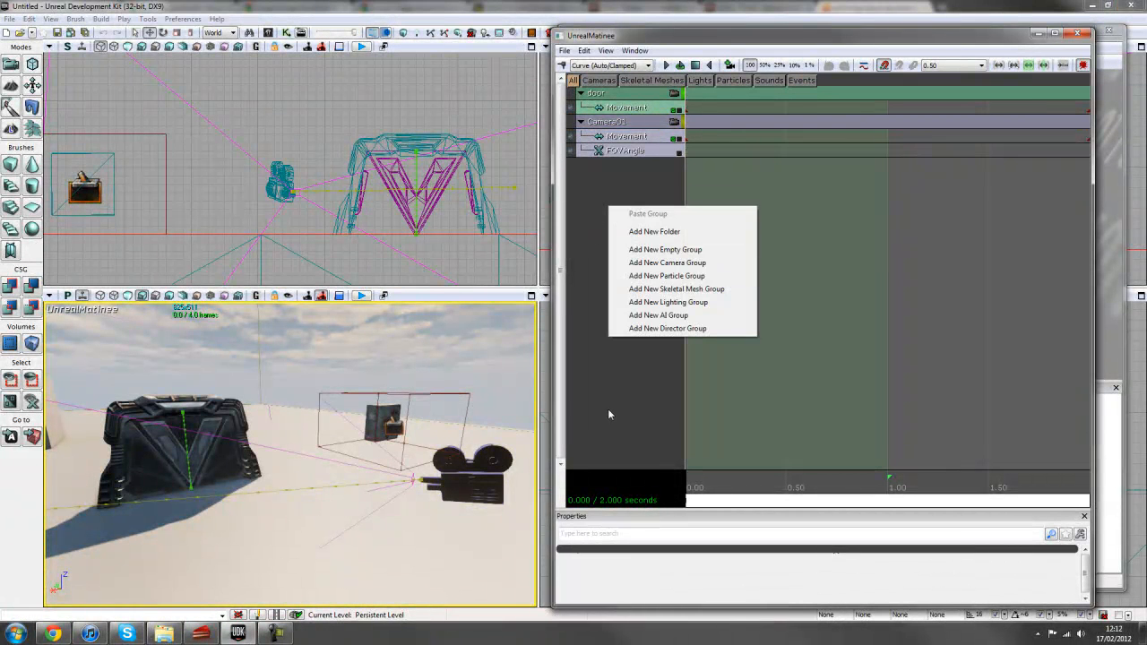
click(676, 329)
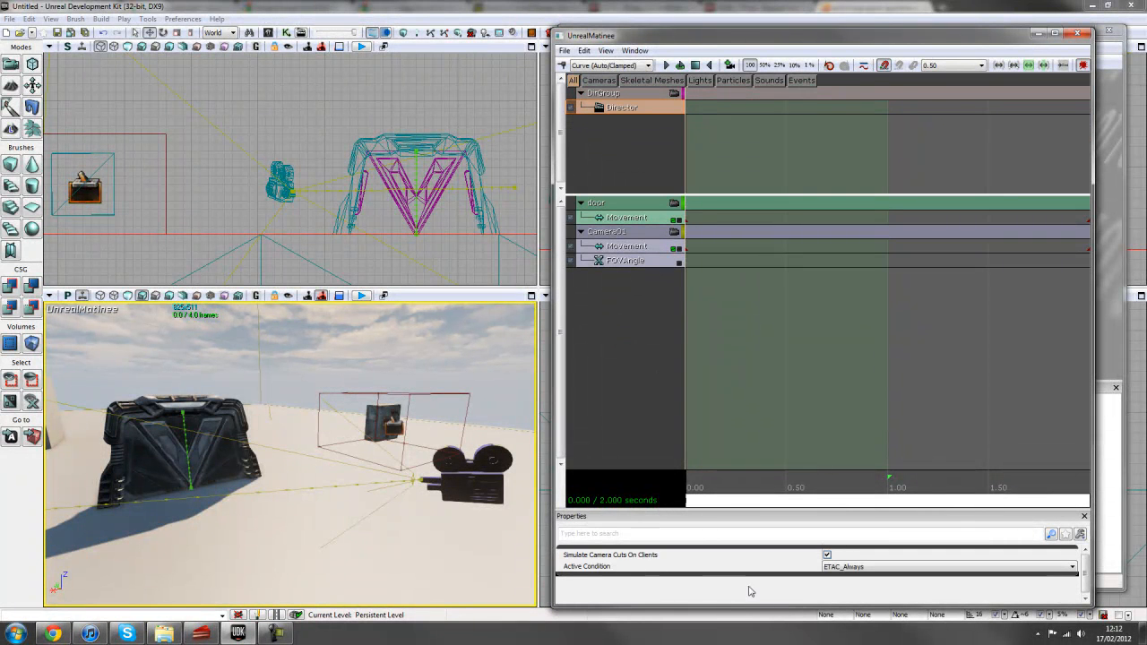
Step: Add a cut to the Camera01 group at 0.00 seconds on the Director track
scroll(760, 500, down, 3)
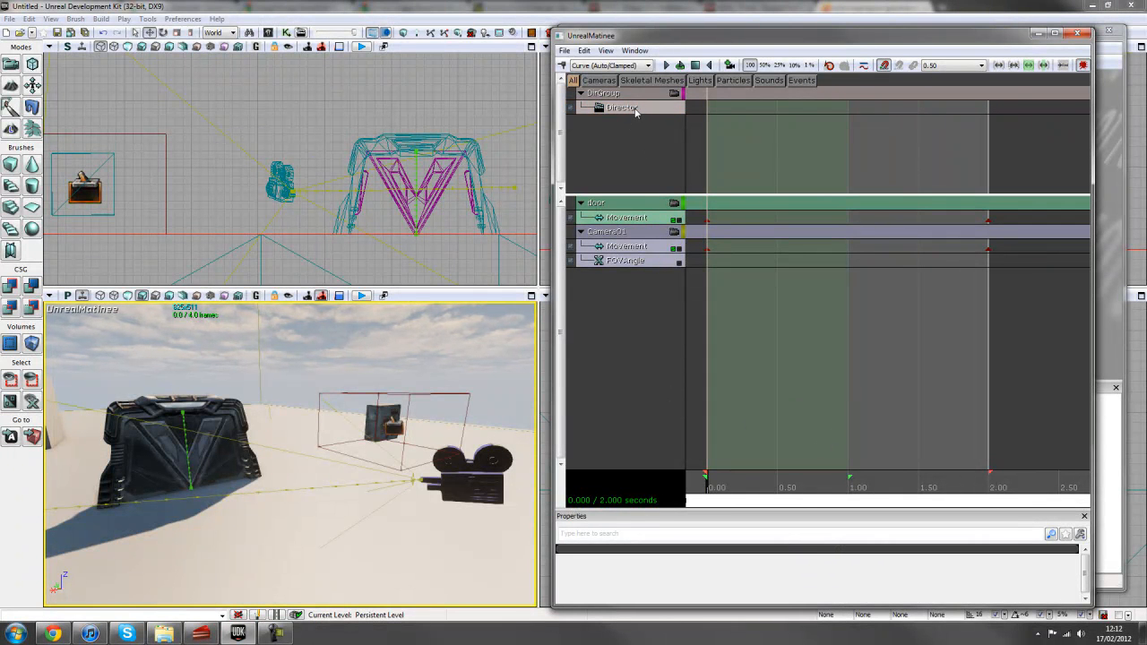
click(760, 485)
drag(770, 484, 695, 493)
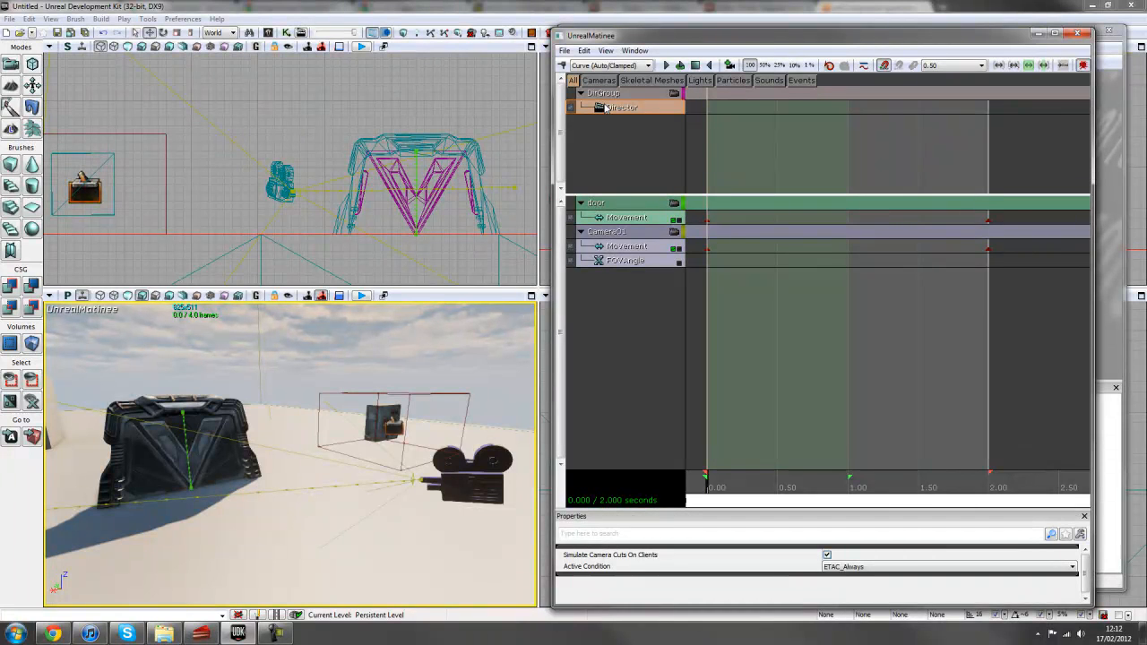
key(Return)
click(501, 304)
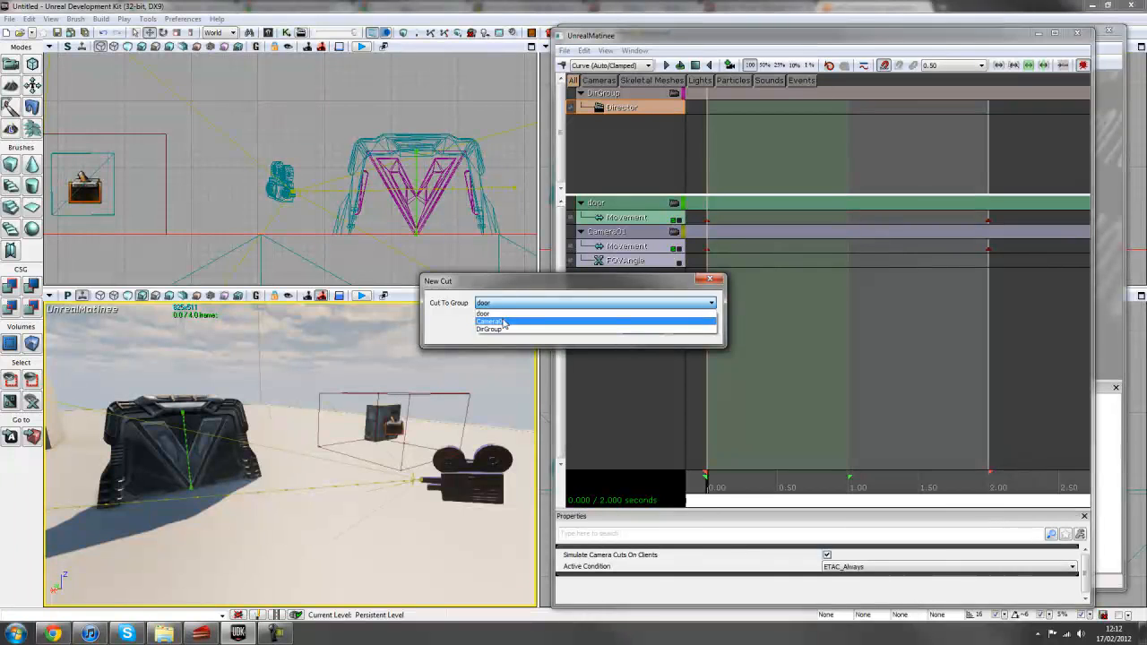
click(503, 321)
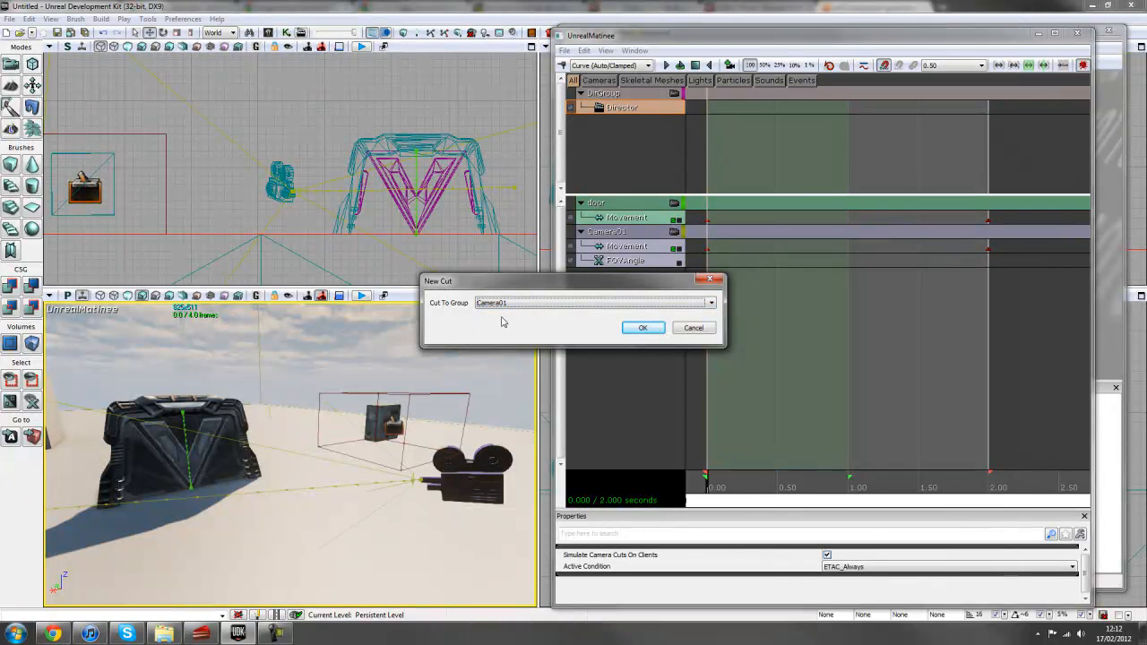
click(654, 330)
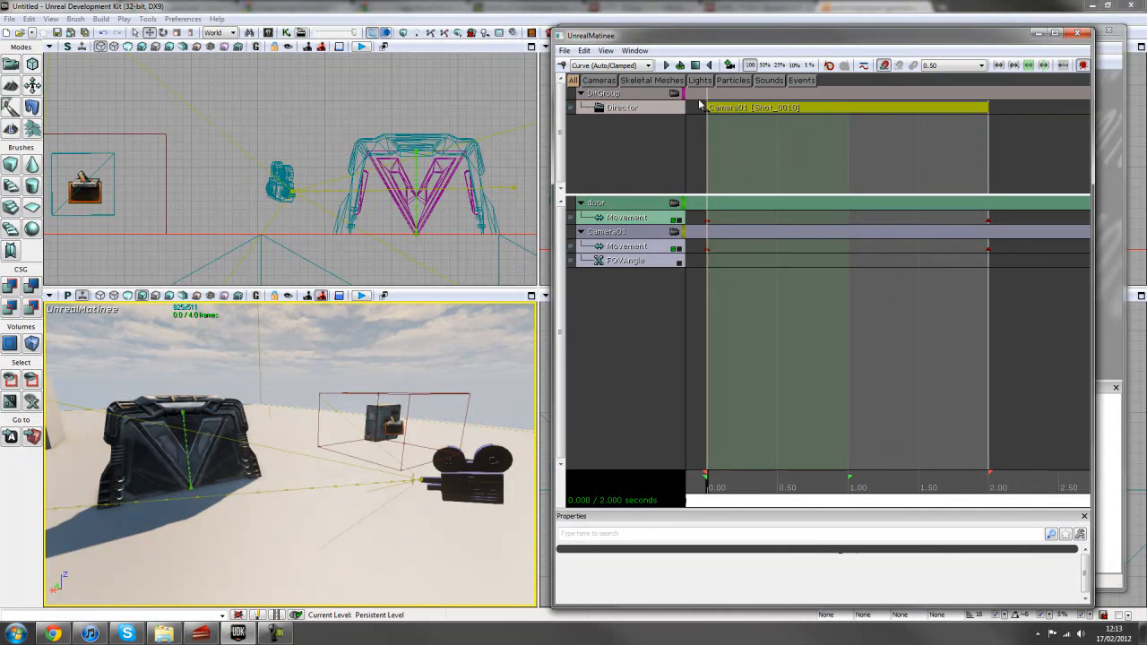
Step: Preview the sequence through the director group's view, stop playback, and close Matinee
click(674, 95)
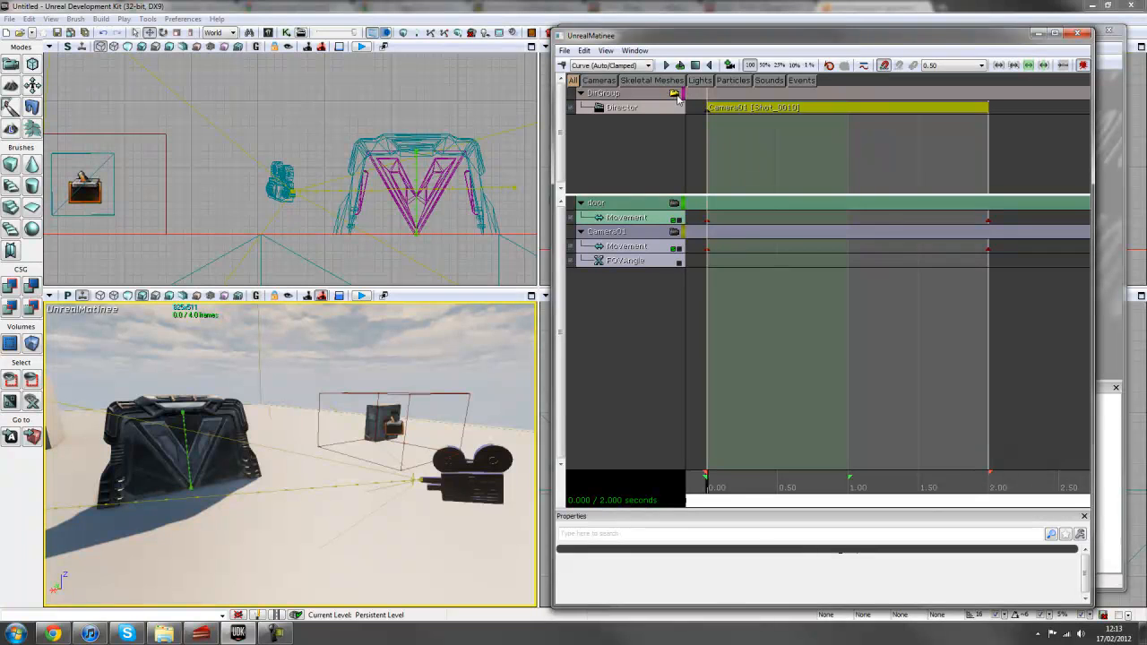
click(667, 67)
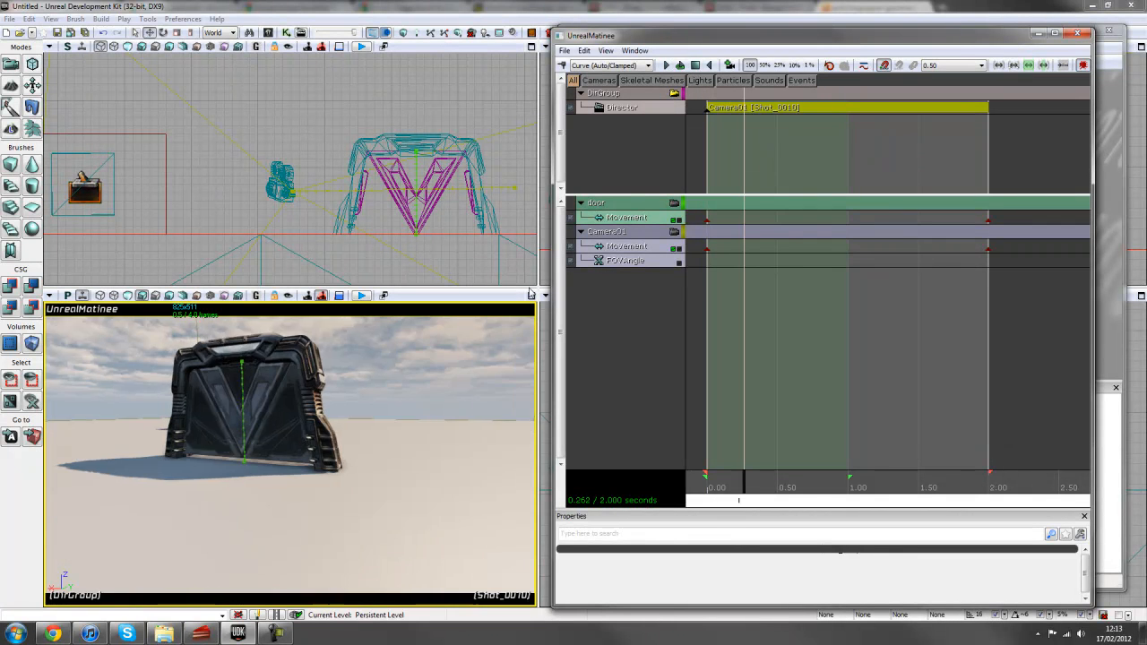
click(696, 66)
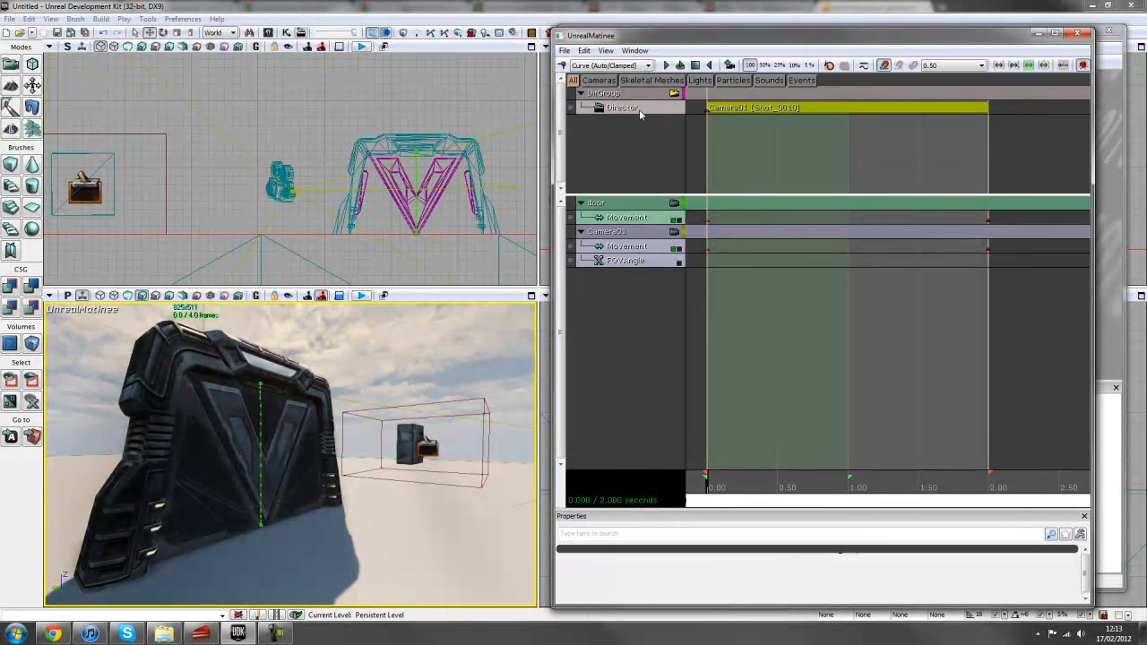
click(1079, 34)
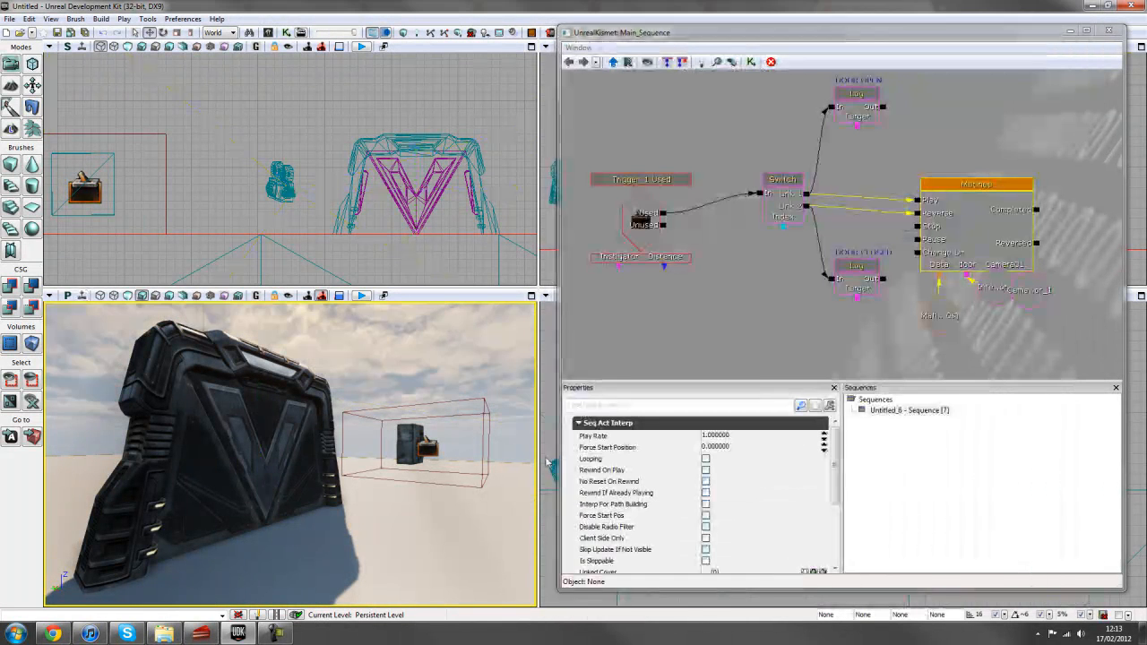
Step: Play the level from the floor near the control panel and use the trigger repeatedly to test the door with the director cut, then end play
right_click(274, 520)
click(296, 506)
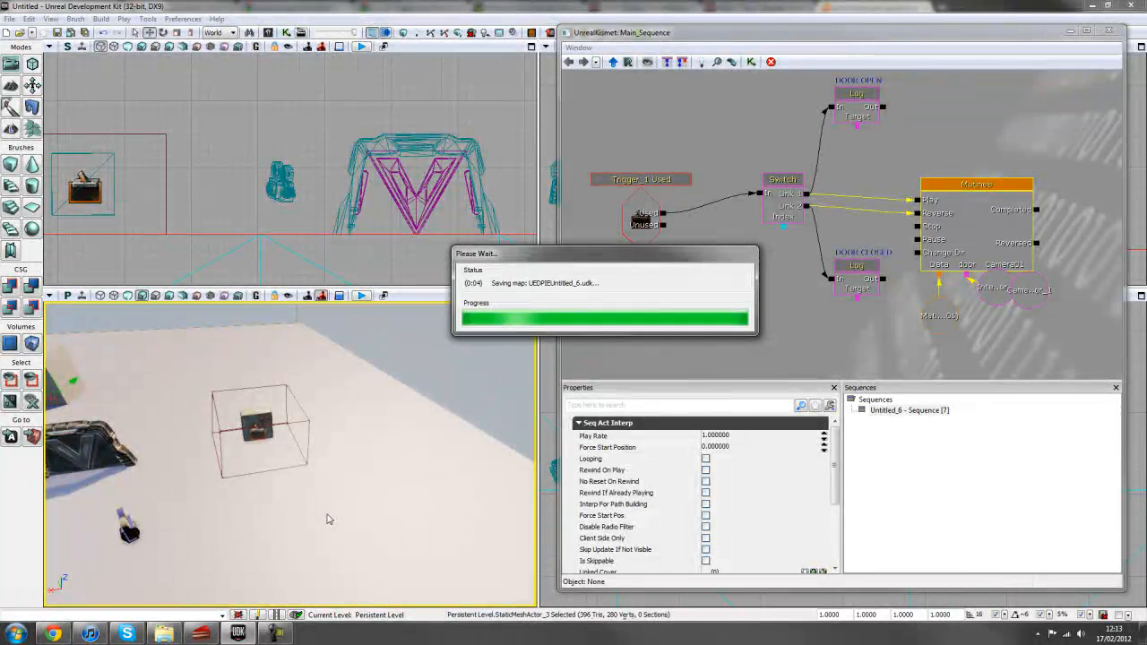
key(w)
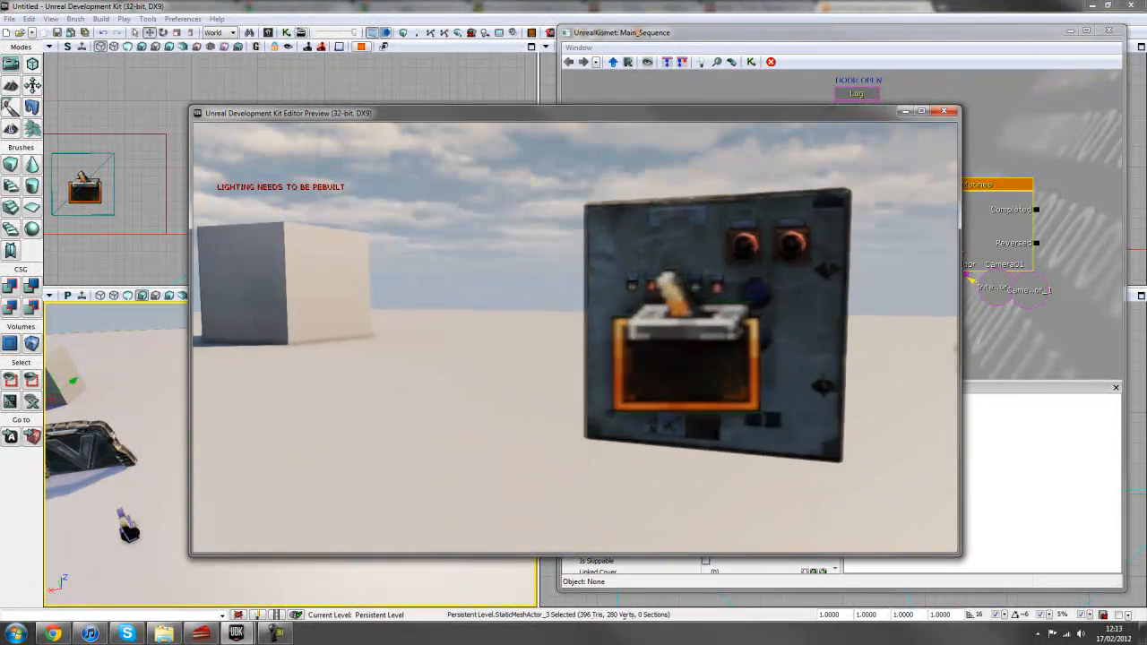
key(w)
key(e)
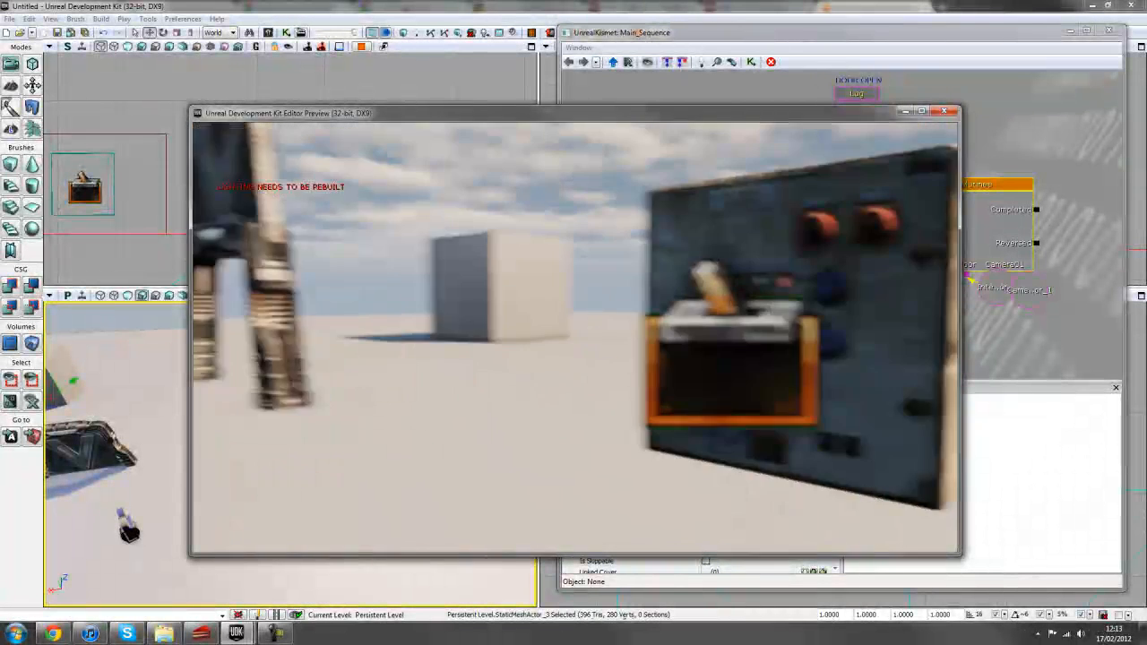
key(w)
key(s)
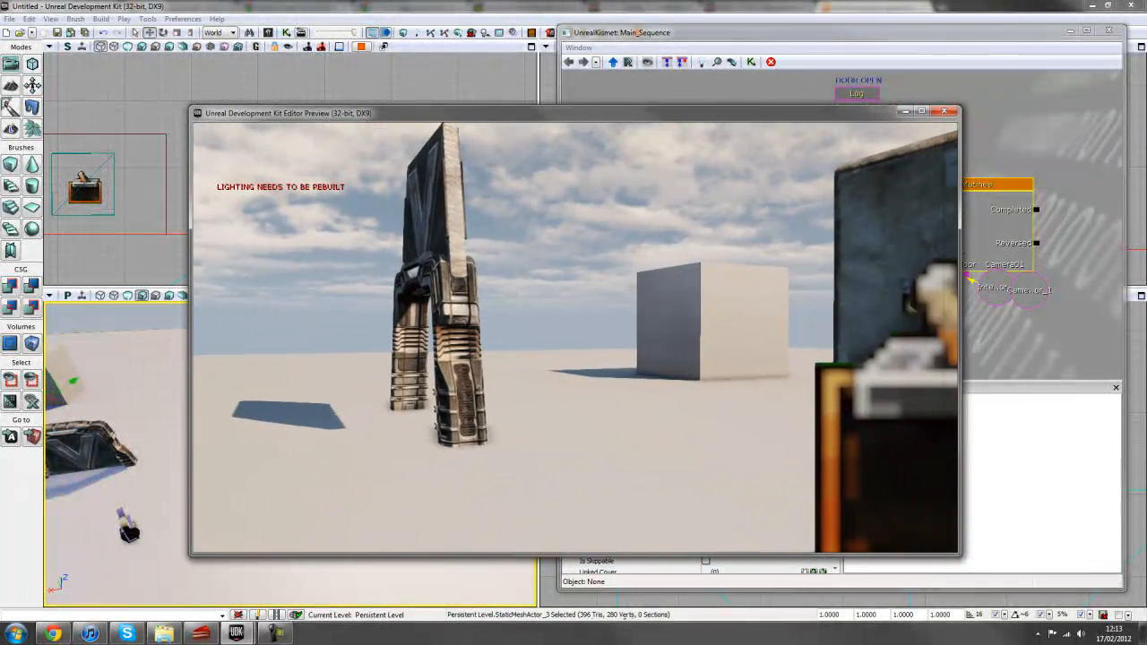
key(e)
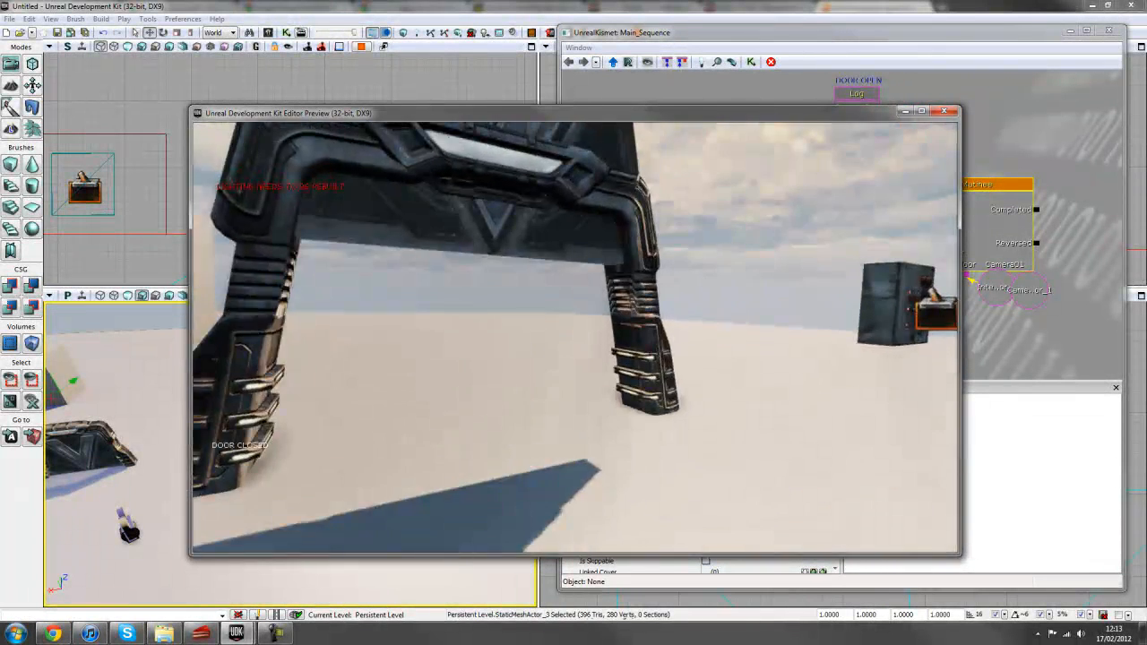
key(e)
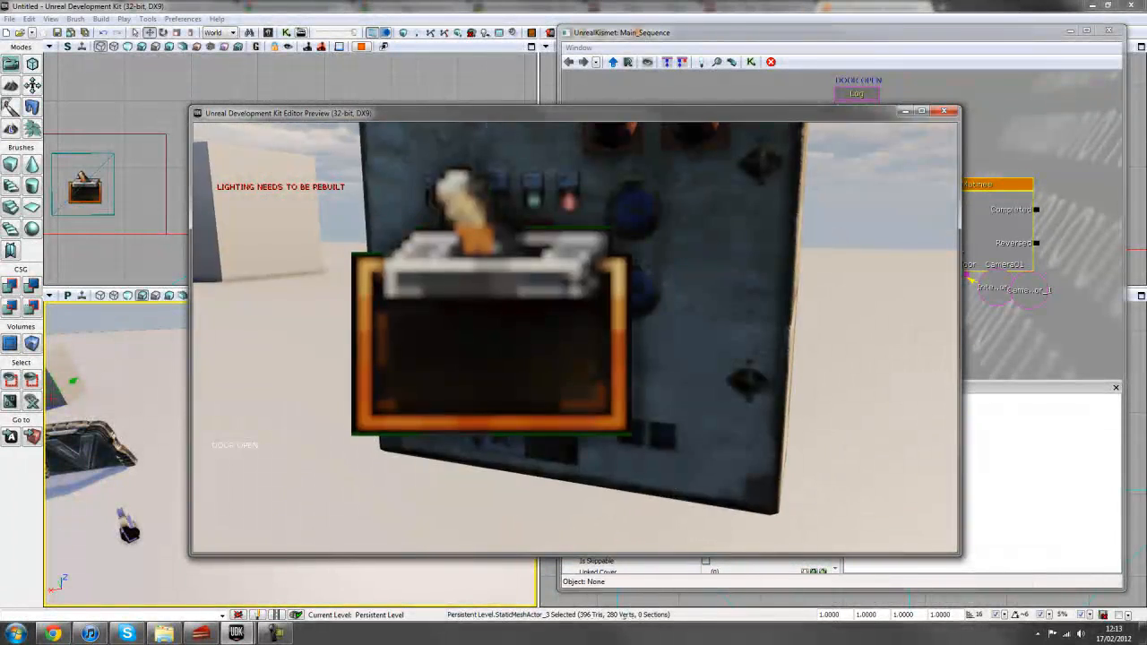
key(e)
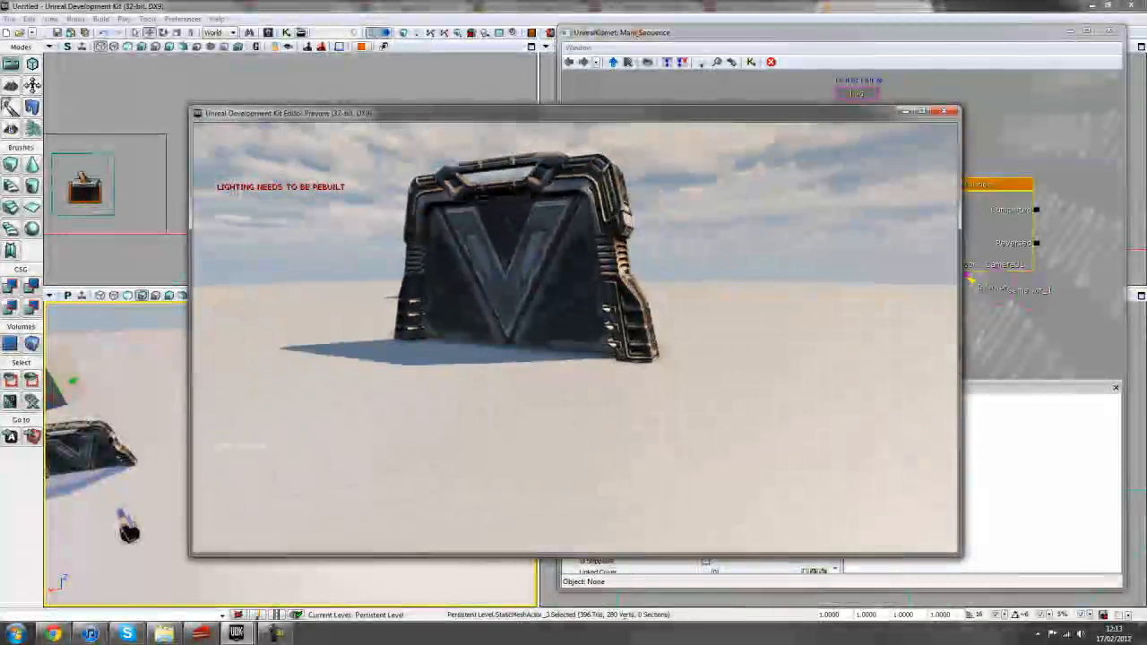
key(Escape)
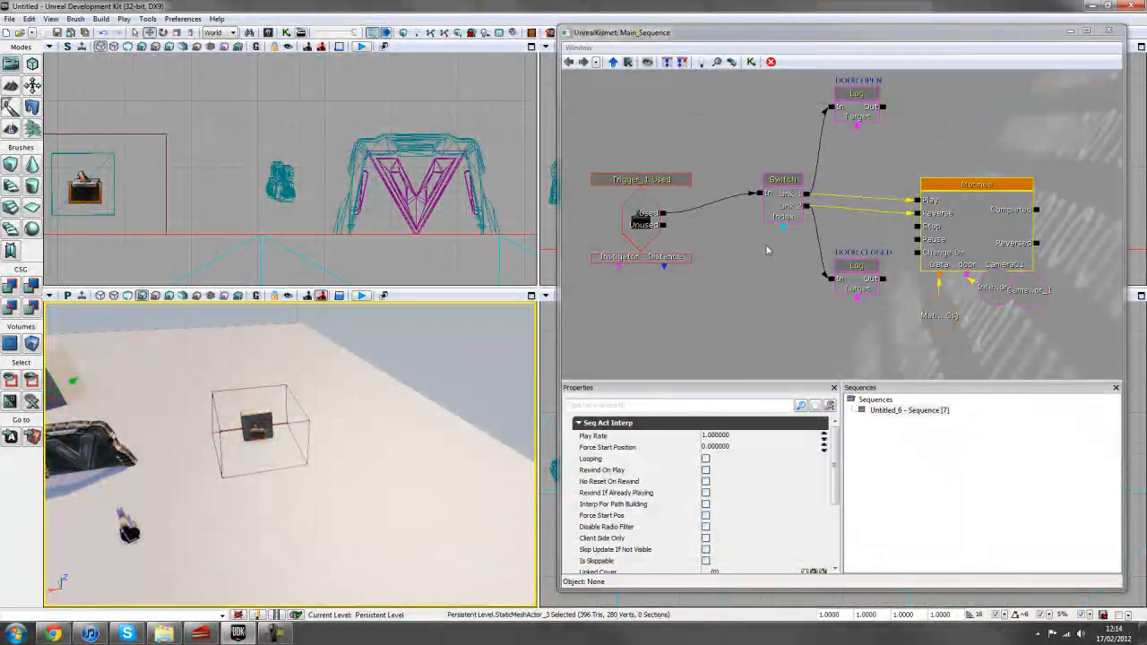
Step: Break the Switch's links to the trigger and the Matinee, and connect the Trigger_1 Used output directly to the Matinee's Play input
click(871, 235)
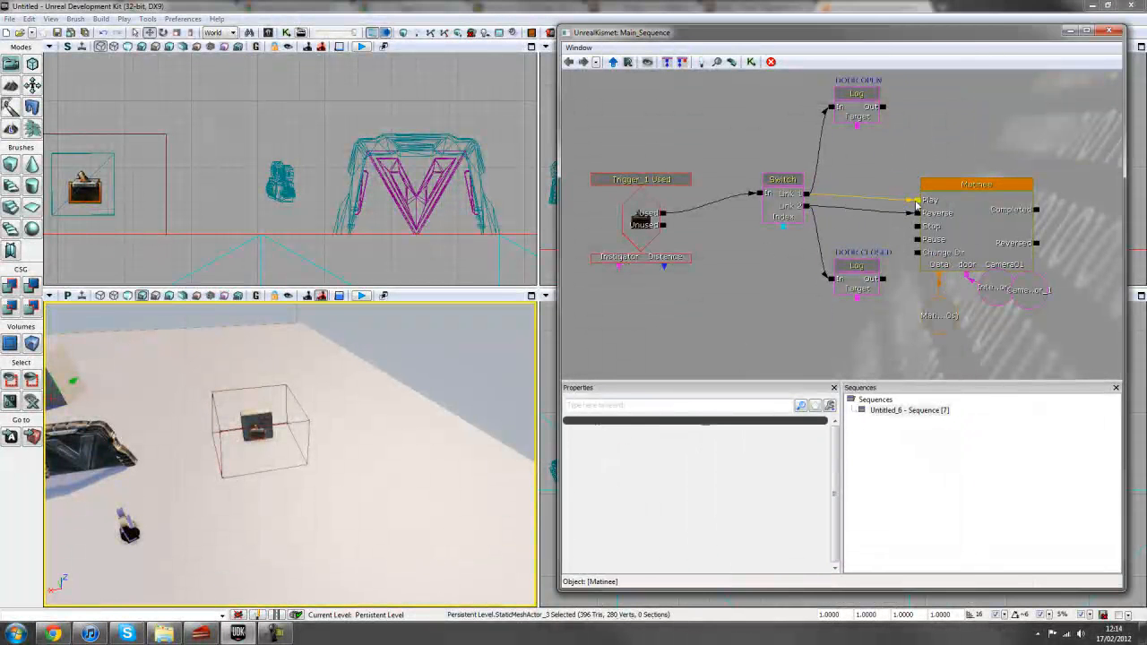
click(649, 215)
alt+click(686, 212)
drag(924, 213, 906, 190)
scroll(924, 159, down, 3)
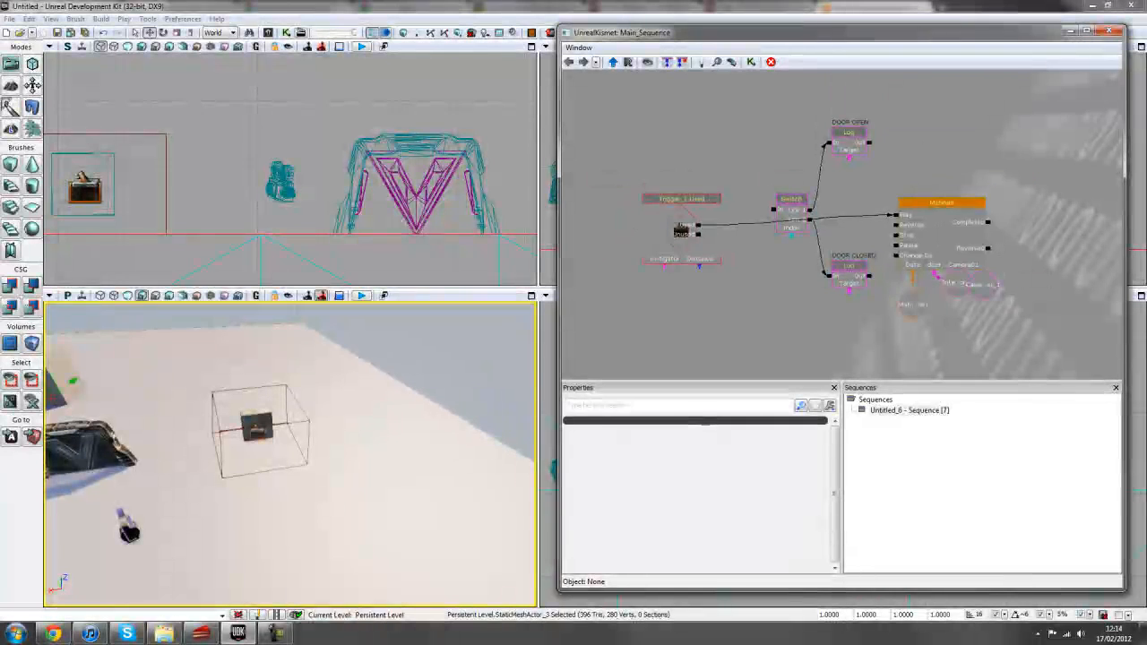
scroll(812, 267, up, 2)
drag(918, 135, 894, 157)
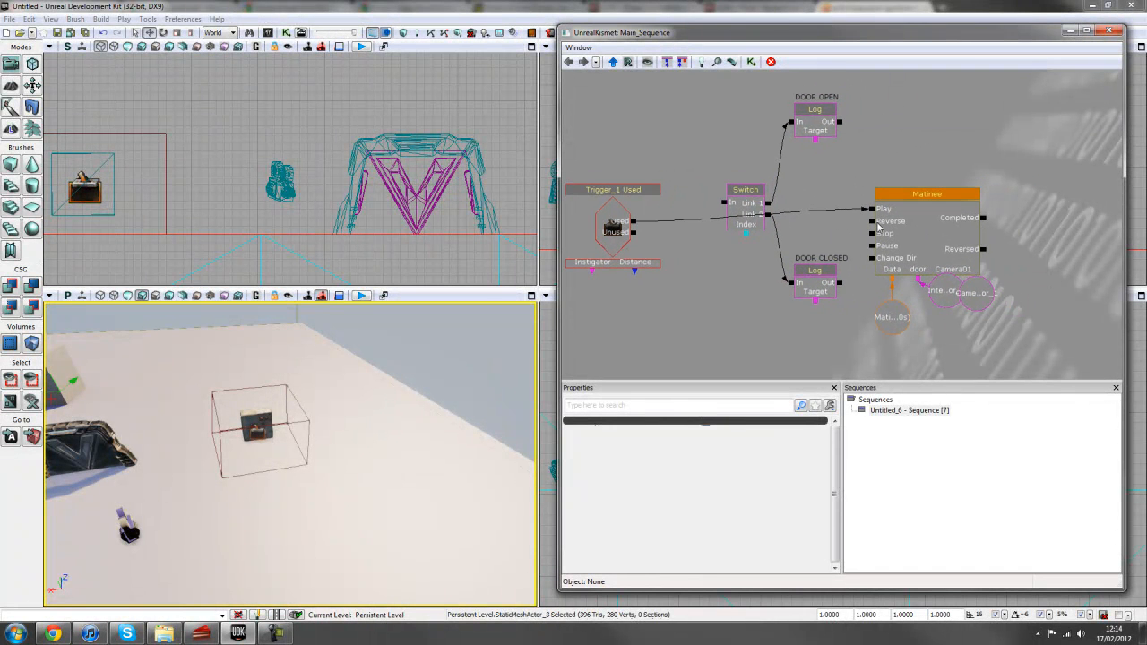
drag(635, 221, 866, 118)
click(657, 263)
drag(690, 293, 741, 288)
scroll(741, 287, up, 1)
click(750, 183)
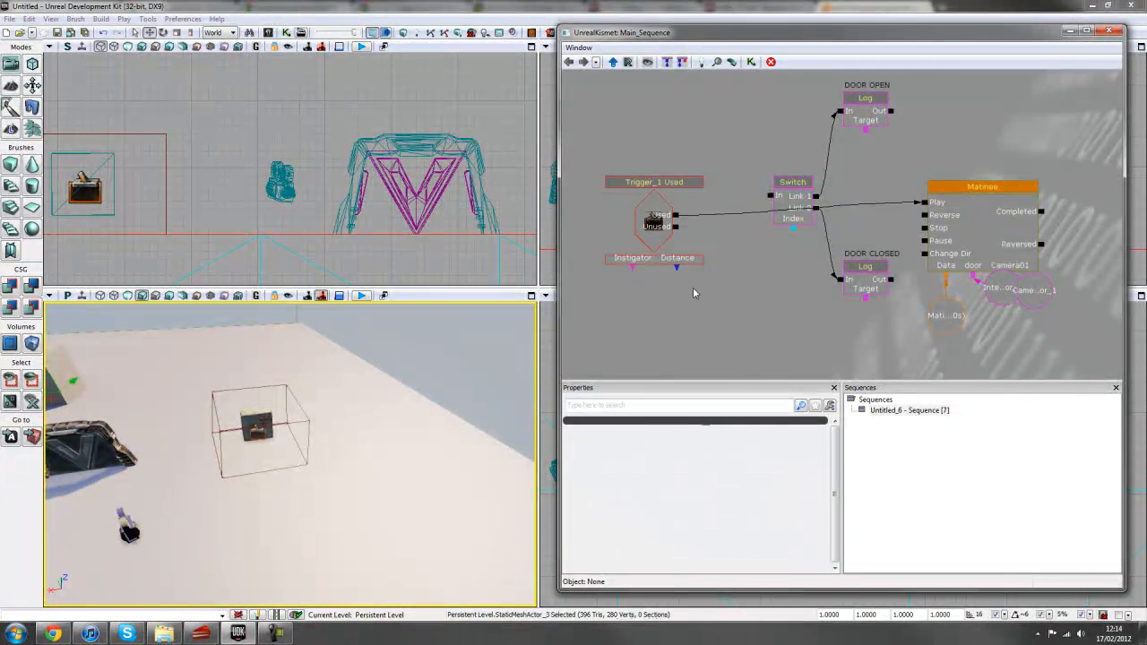
scroll(695, 293, down, 1)
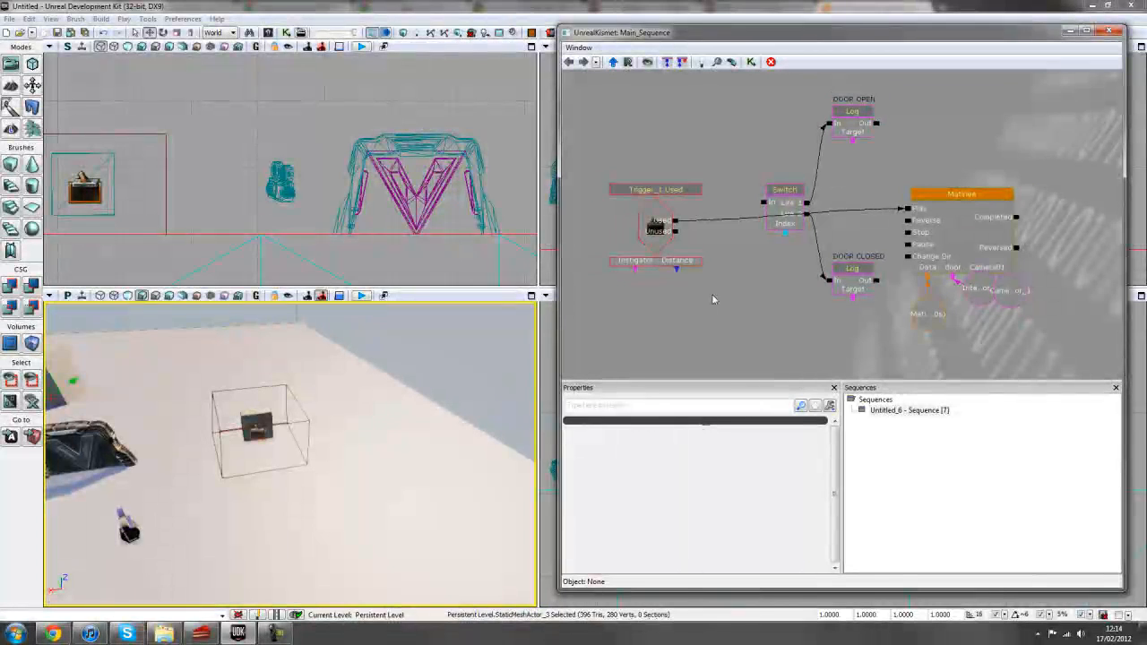